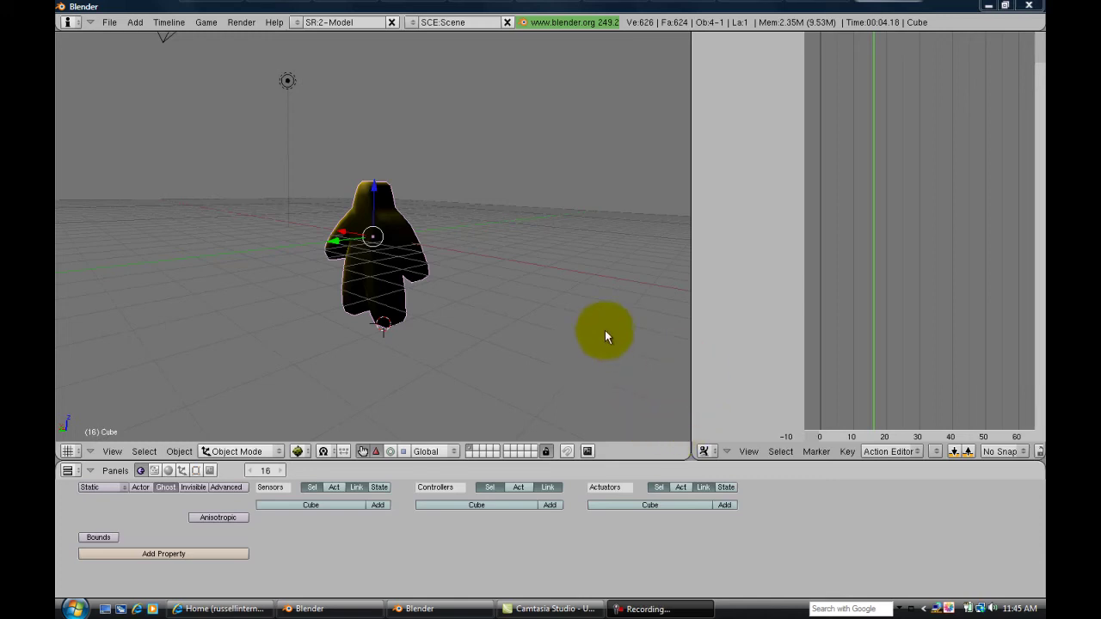
# Widen the Action Editor area and leave the keyframe snapping options unchanged
pyautogui.click(680, 342)
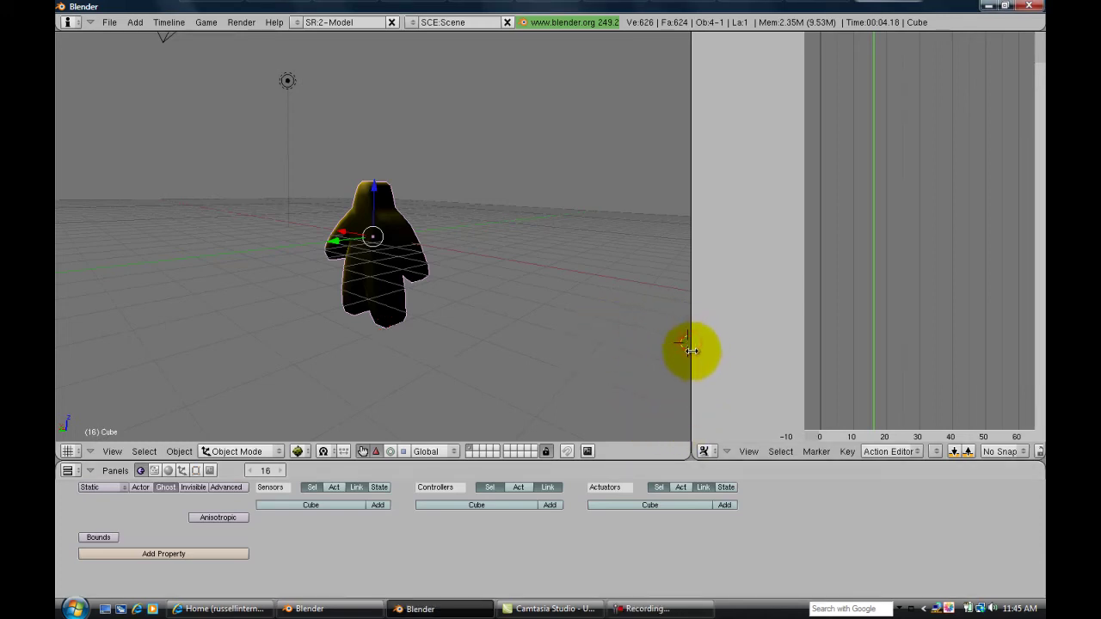
pyautogui.moveTo(693, 427); pyautogui.dragTo(614, 422)
pyautogui.click(946, 452)
pyautogui.click(940, 439)
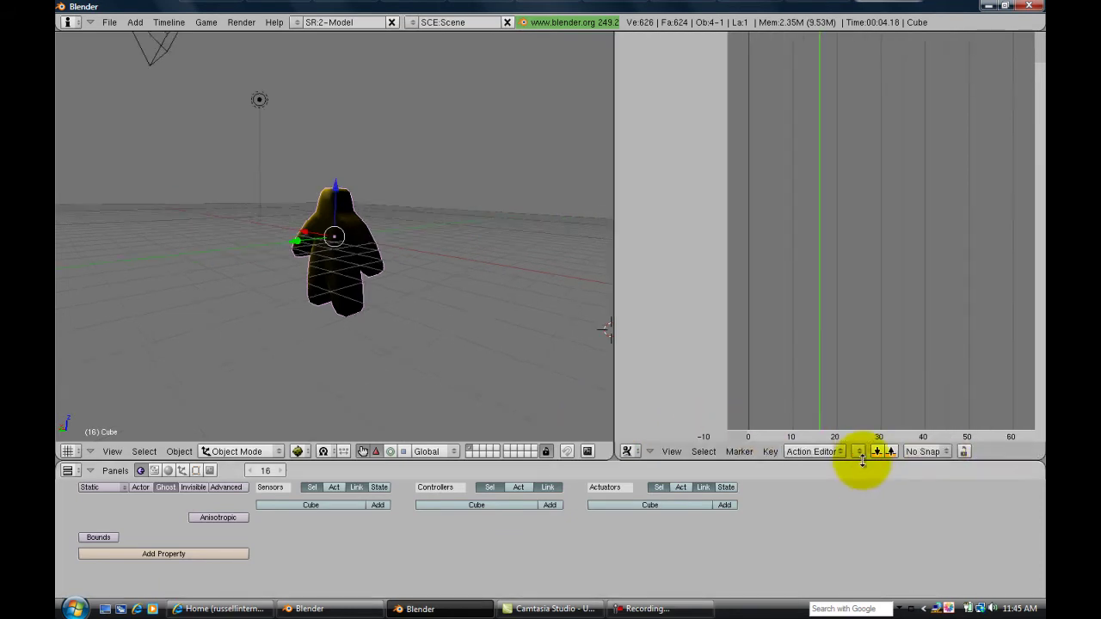
# Load the 'jump' action onto the armature from the saved actions list
pyautogui.click(859, 451)
pyautogui.click(865, 425)
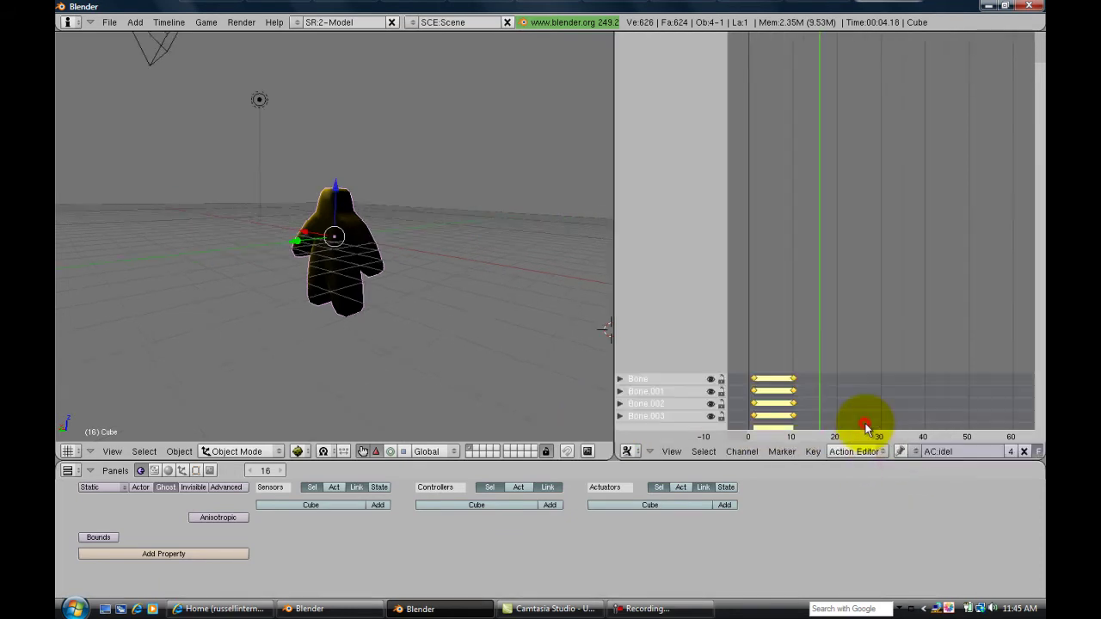
pyautogui.click(916, 451)
pyautogui.click(922, 410)
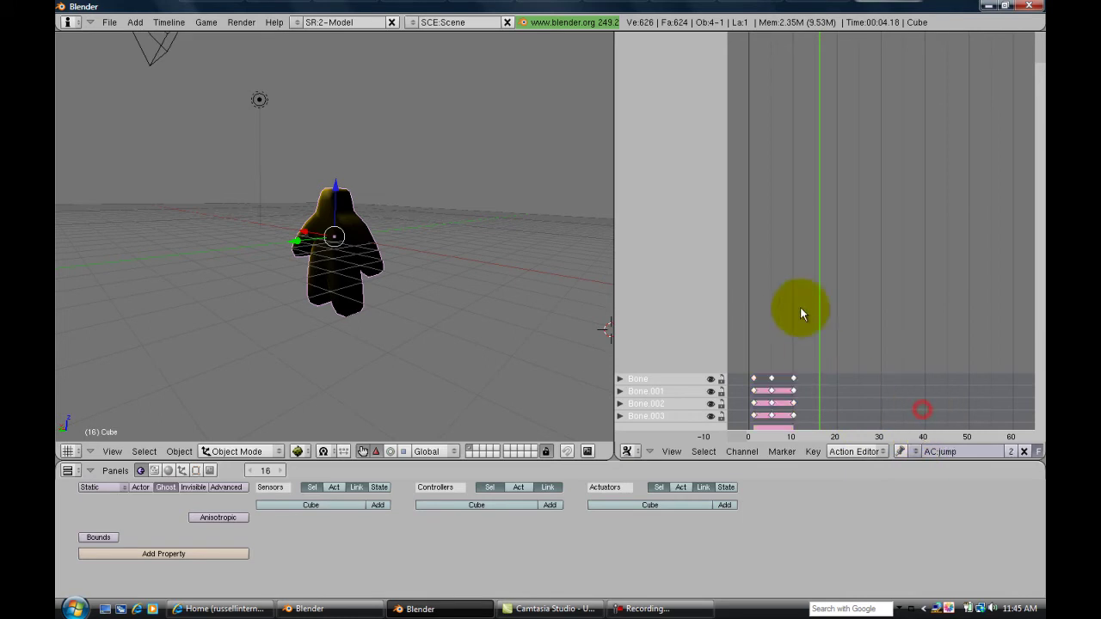
# Play the jump animation from frame 1 with Alt+A, also viewing it from an angle
pyautogui.click(750, 309)
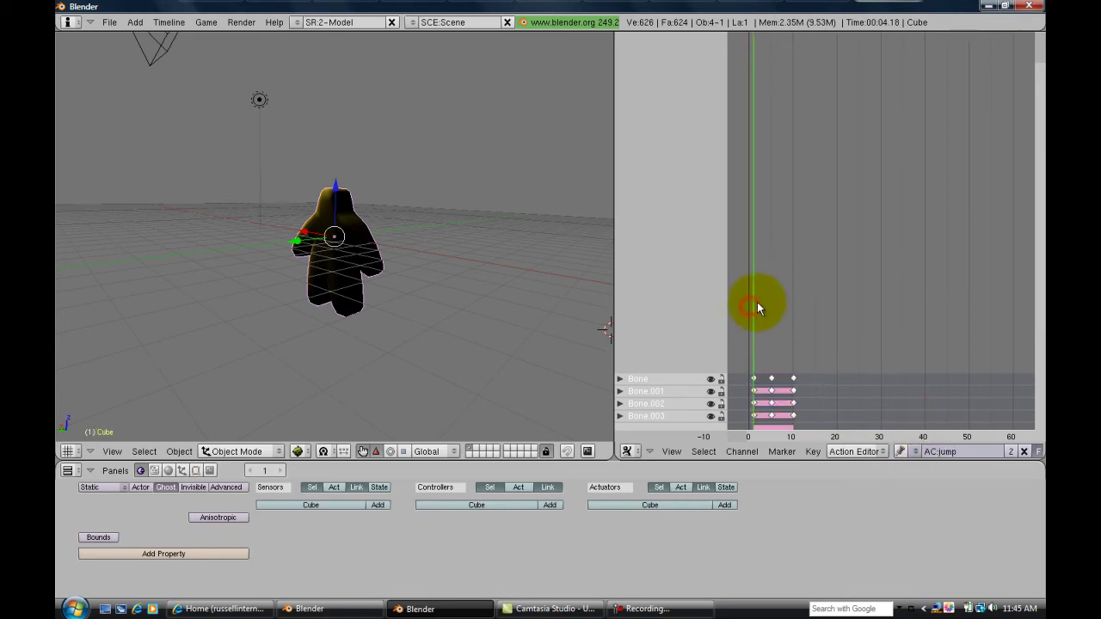
pyautogui.hotkey('alt', 'a')
pyautogui.click(767, 304)
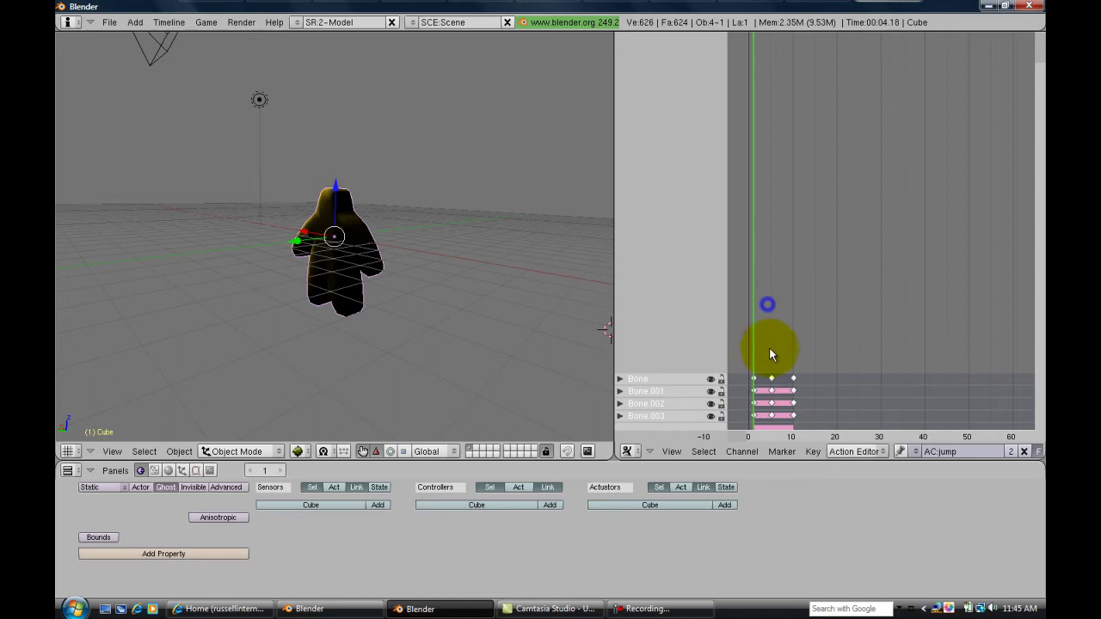
pyautogui.moveTo(411, 293); pyautogui.dragTo(670, 290, button='middle')
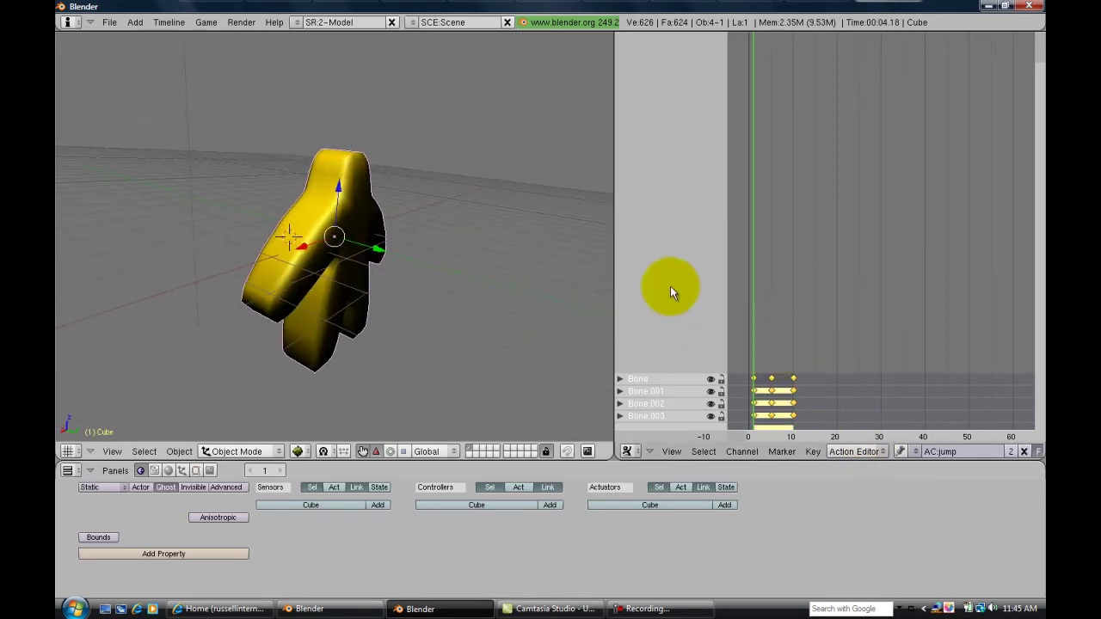
pyautogui.hotkey('alt', 'a')
pyautogui.click(741, 276)
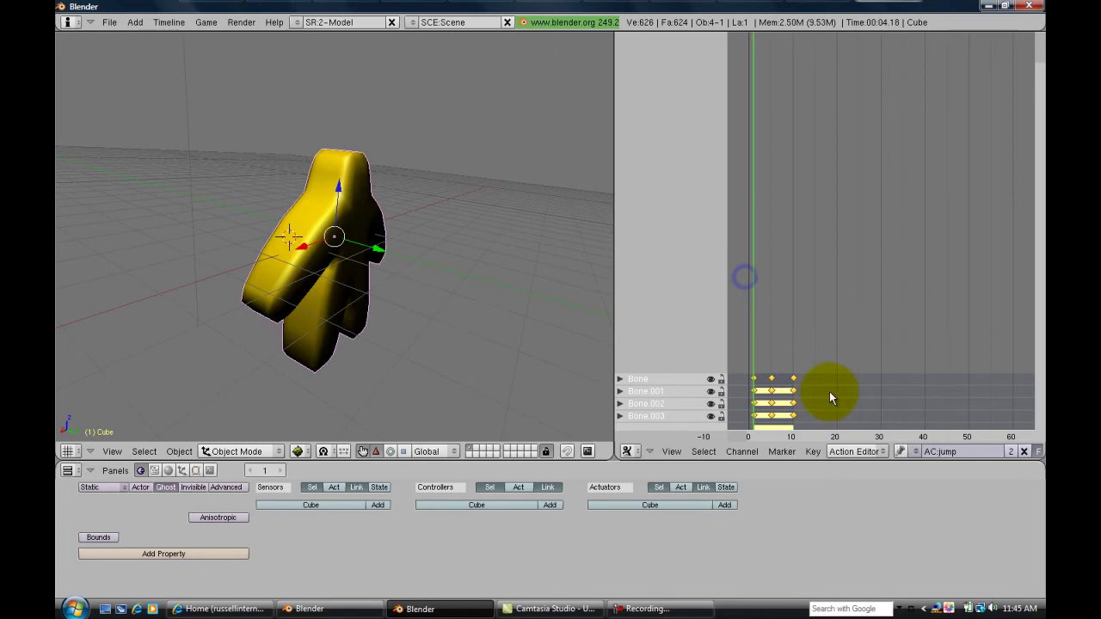
# Switch the armature back to the 'idel' action
pyautogui.click(917, 452)
pyautogui.click(923, 425)
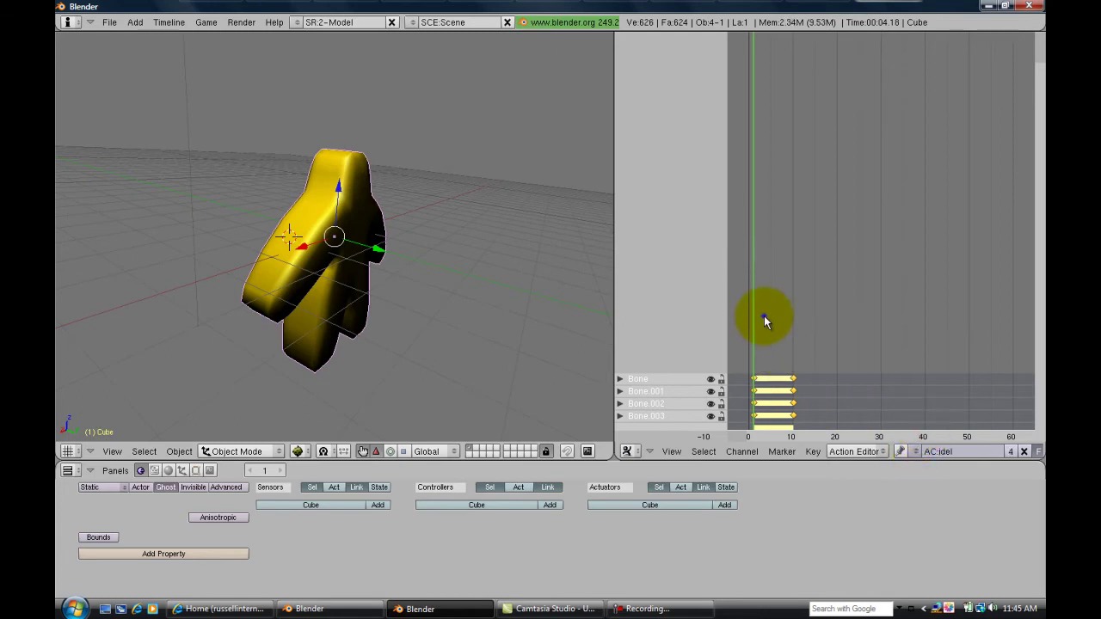
pyautogui.click(916, 451)
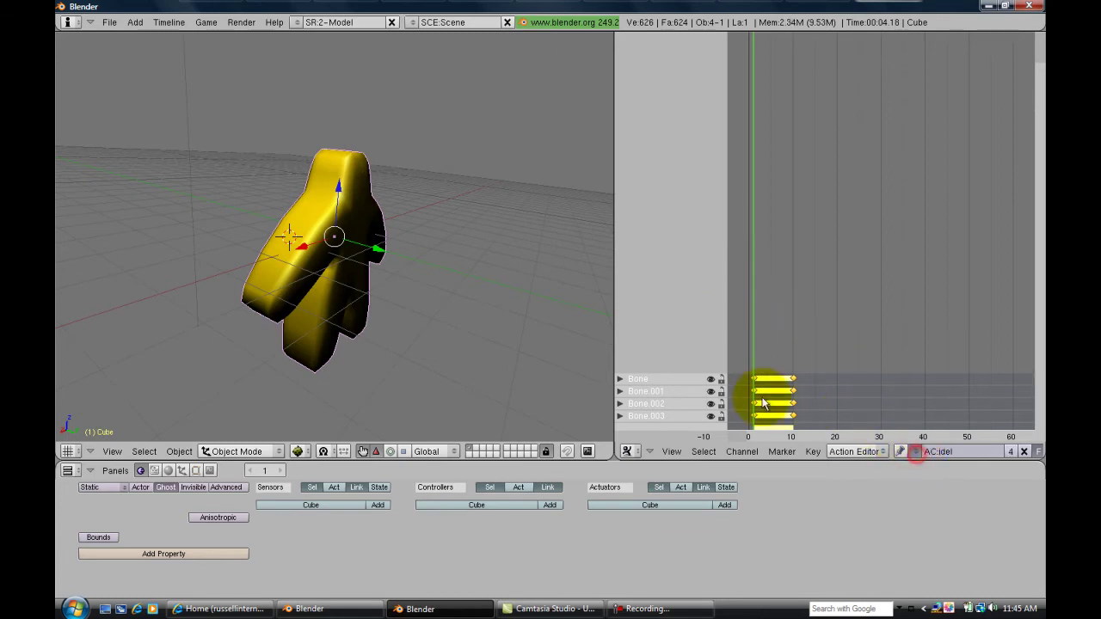
pyautogui.moveTo(497, 353); pyautogui.dragTo(346, 290, button='middle')
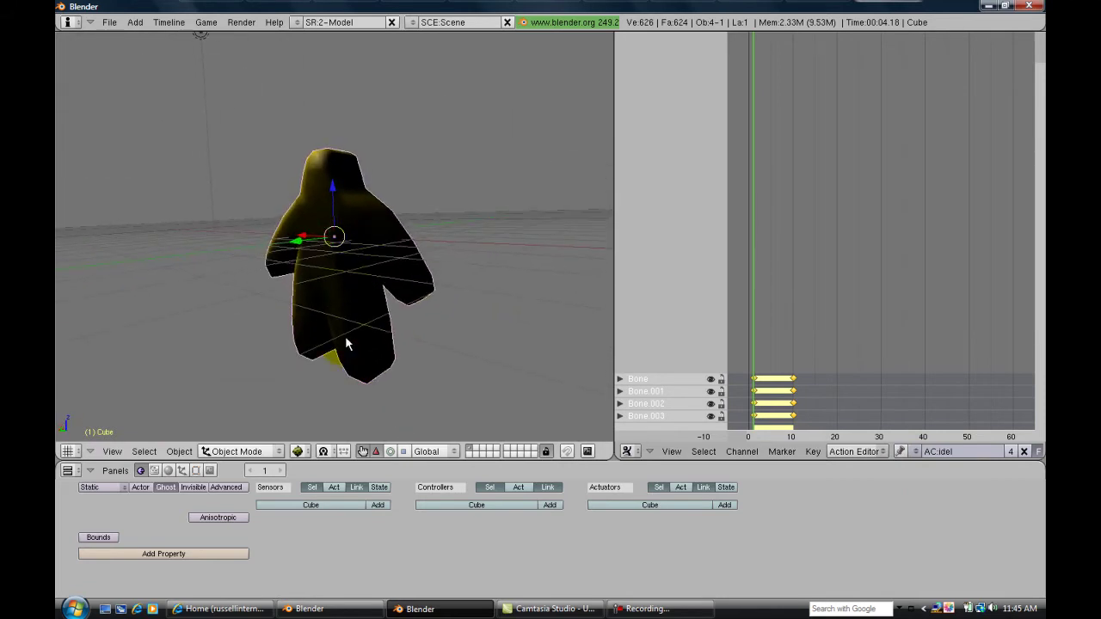
# Select the character mesh and set the viewport display to Wireframe
pyautogui.moveTo(368, 229); pyautogui.dragTo(375, 256, button='middle')
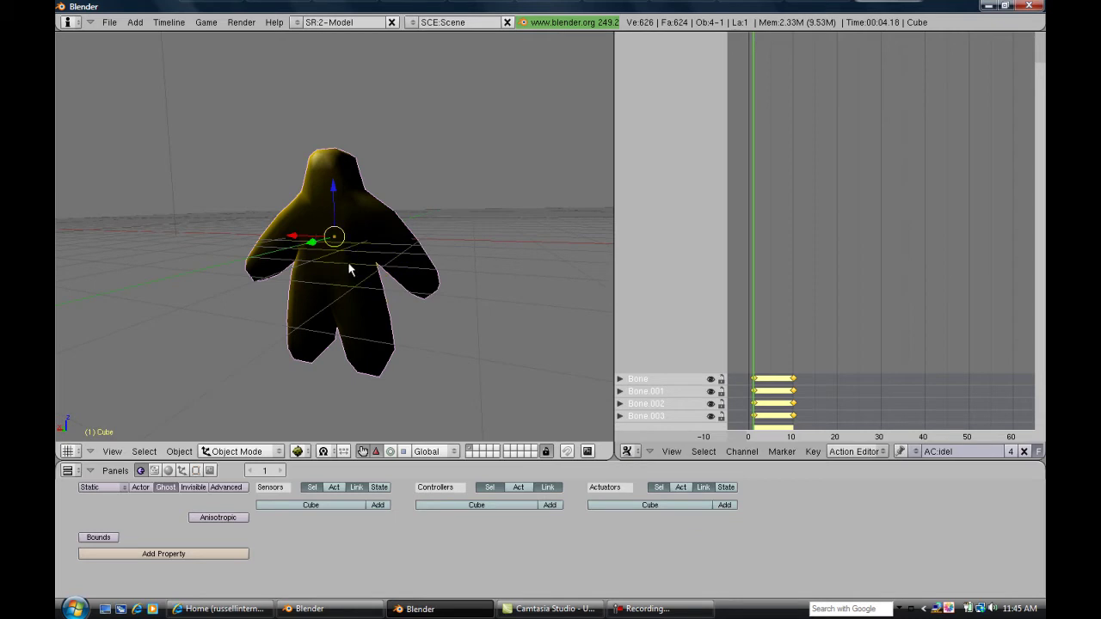
pyautogui.press('a')
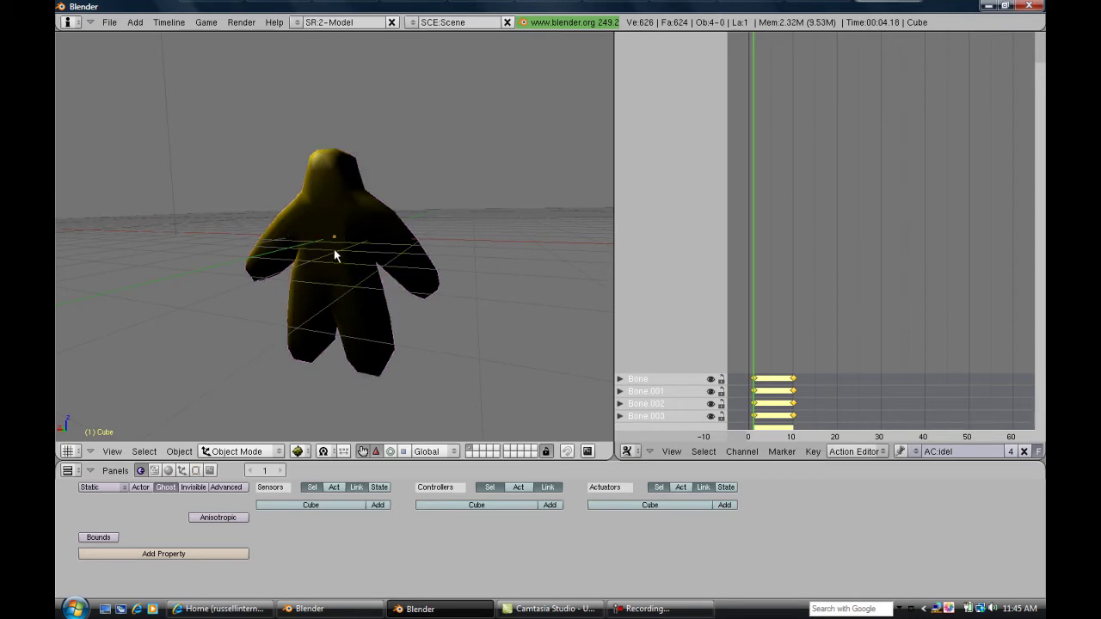
pyautogui.rightClick(339, 254)
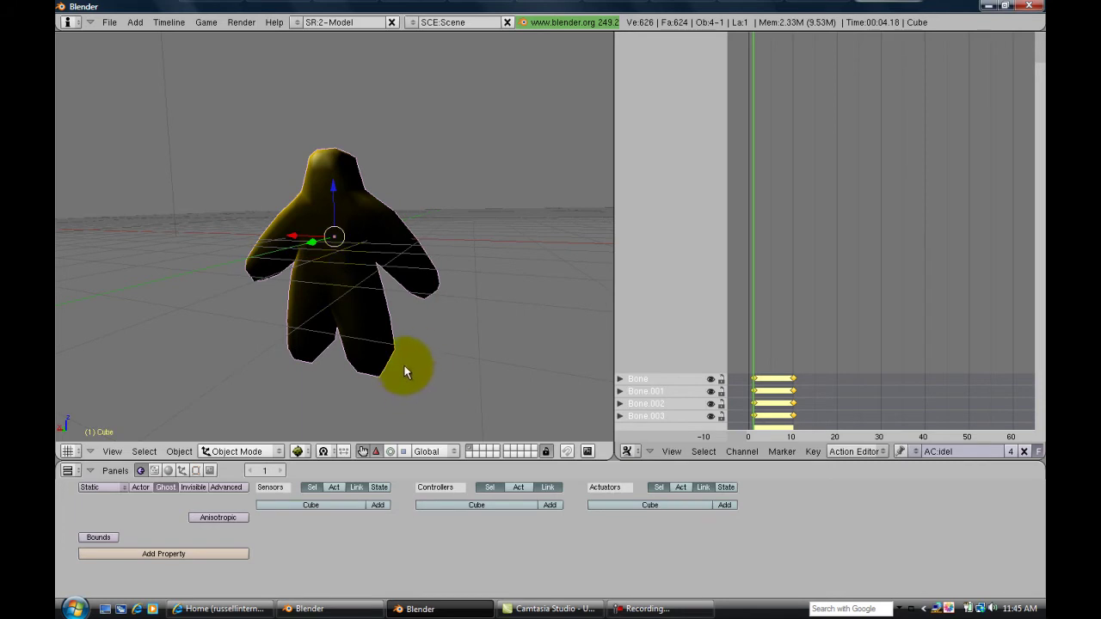
pyautogui.click(297, 452)
pyautogui.click(311, 421)
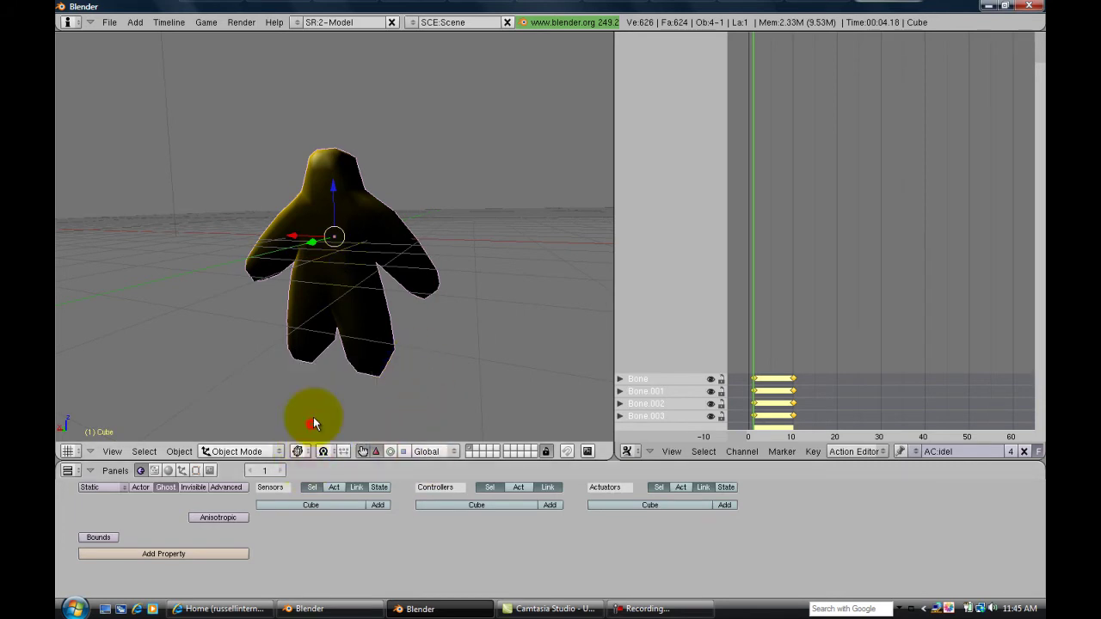
# Go to front view, merge areas into a full-width 3D view, and centre the 3D cursor on the character
pyautogui.moveTo(406, 252); pyautogui.dragTo(421, 249, button='middle')
pyautogui.press('a')
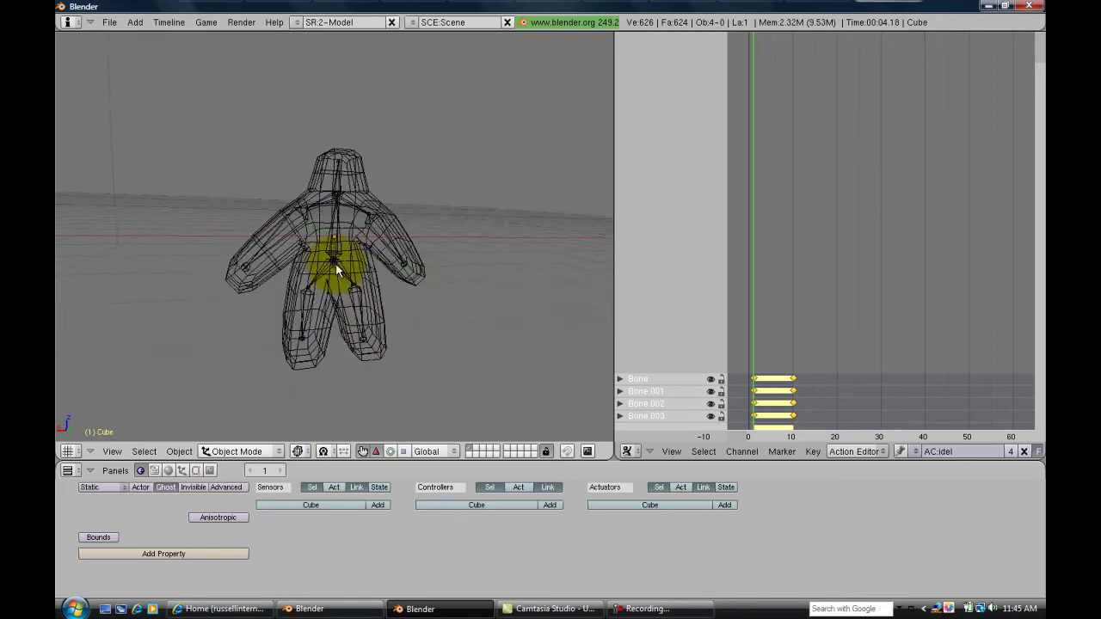
pyautogui.press('KP_1')
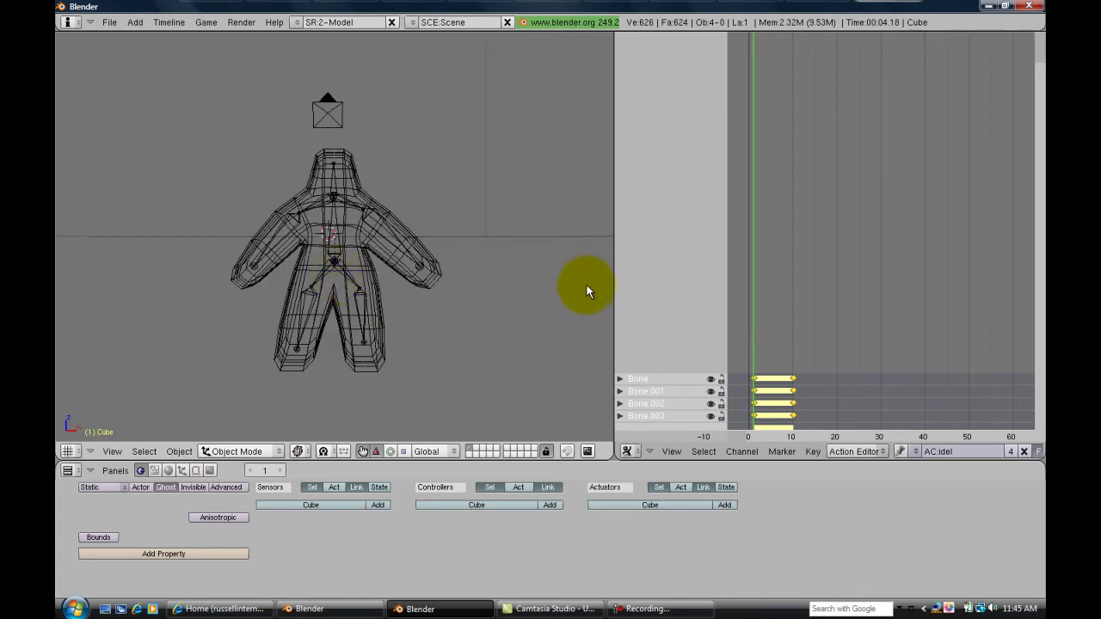
pyautogui.rightClick(611, 285)
pyautogui.click(602, 300)
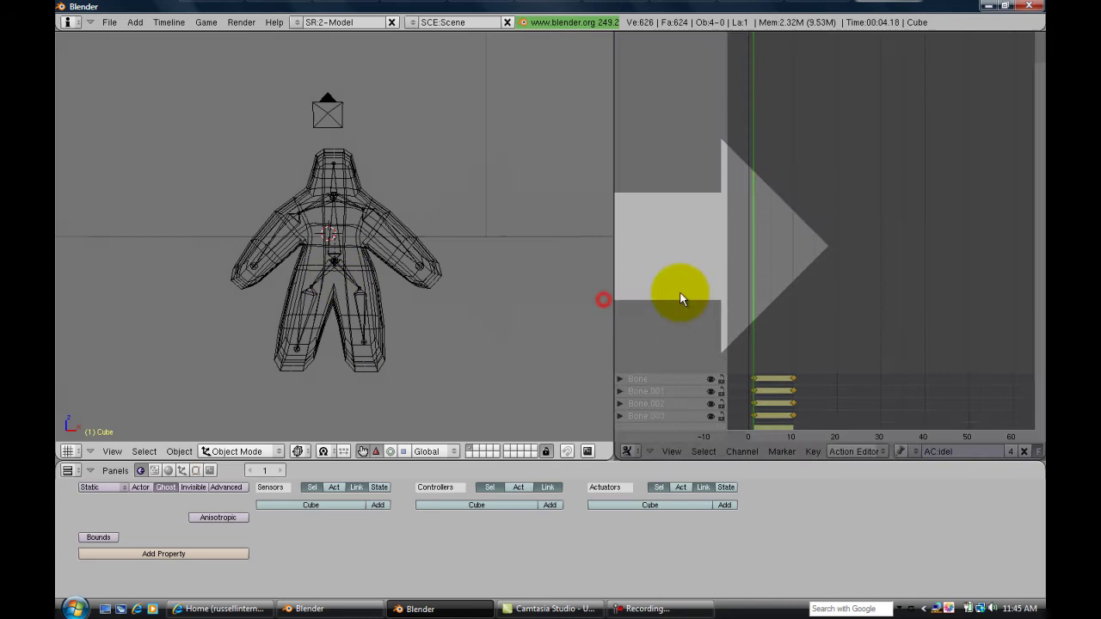
pyautogui.click(679, 293)
pyautogui.scroll(-2, 521, 305)
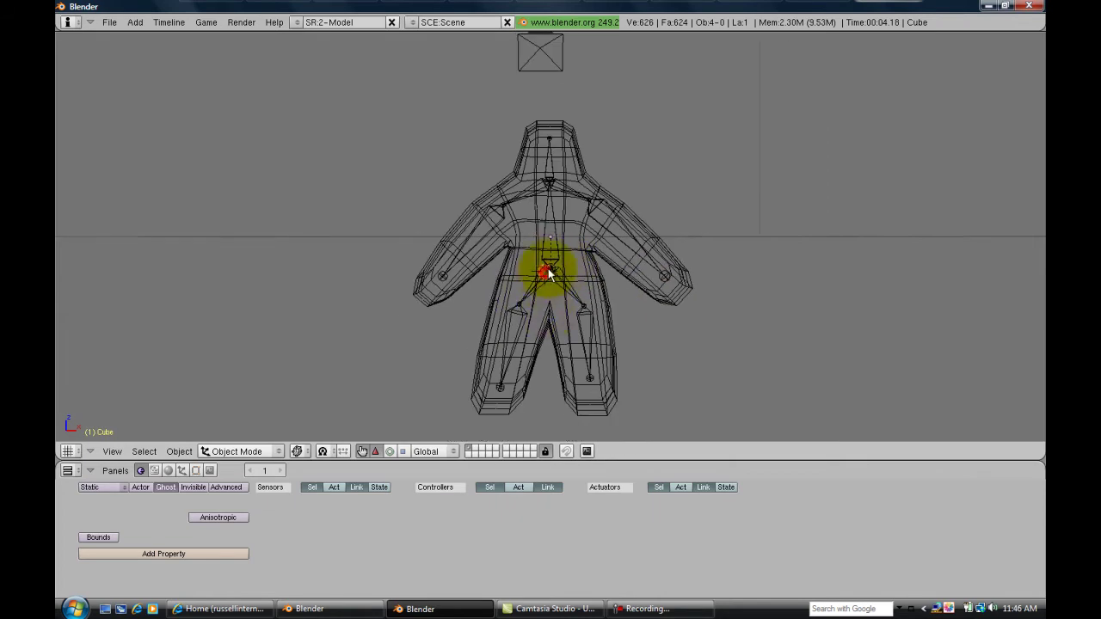
pyautogui.click(551, 269)
# Add a cube at the 3D cursor and scale it taller and wider to fit the character
pyautogui.press('space')
pyautogui.moveTo(619, 266)
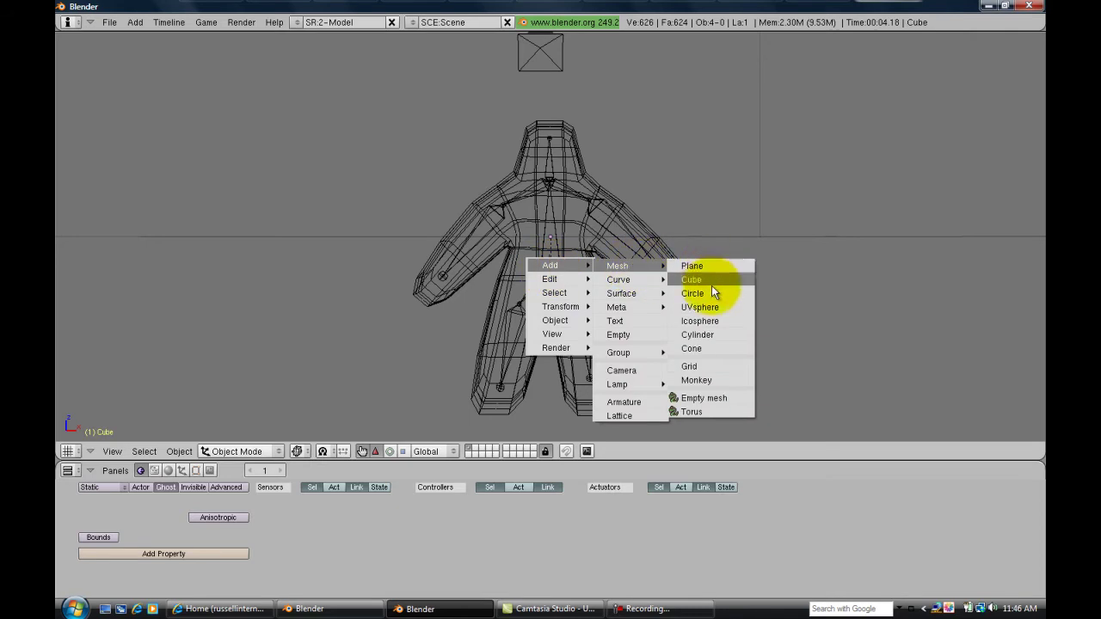
pyautogui.click(711, 282)
pyautogui.press('s')
pyautogui.press('x')
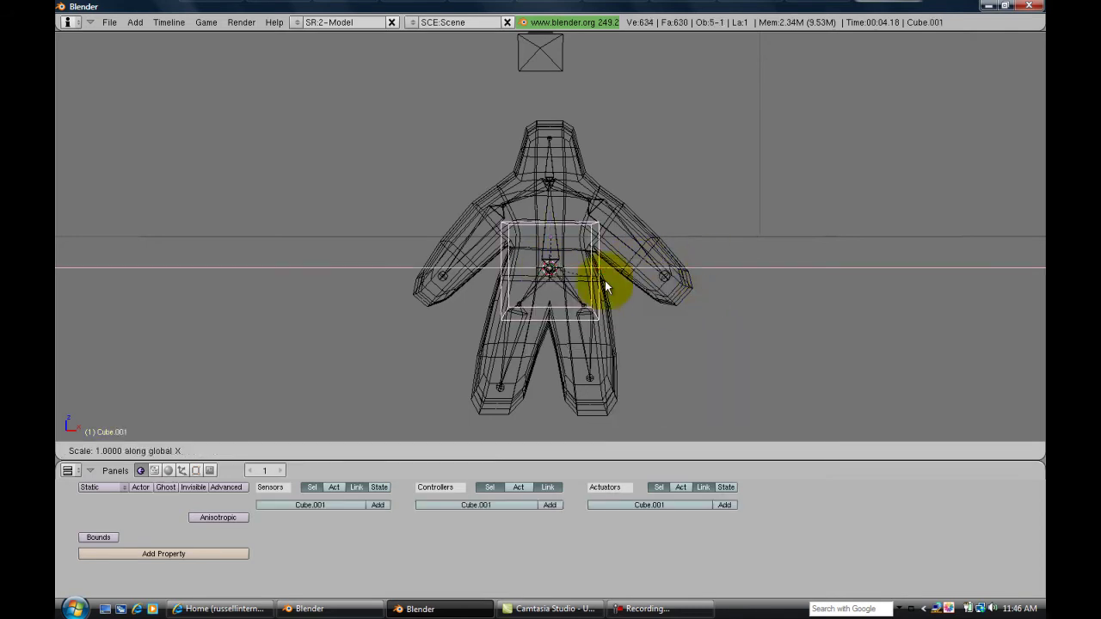
pyautogui.press('z')
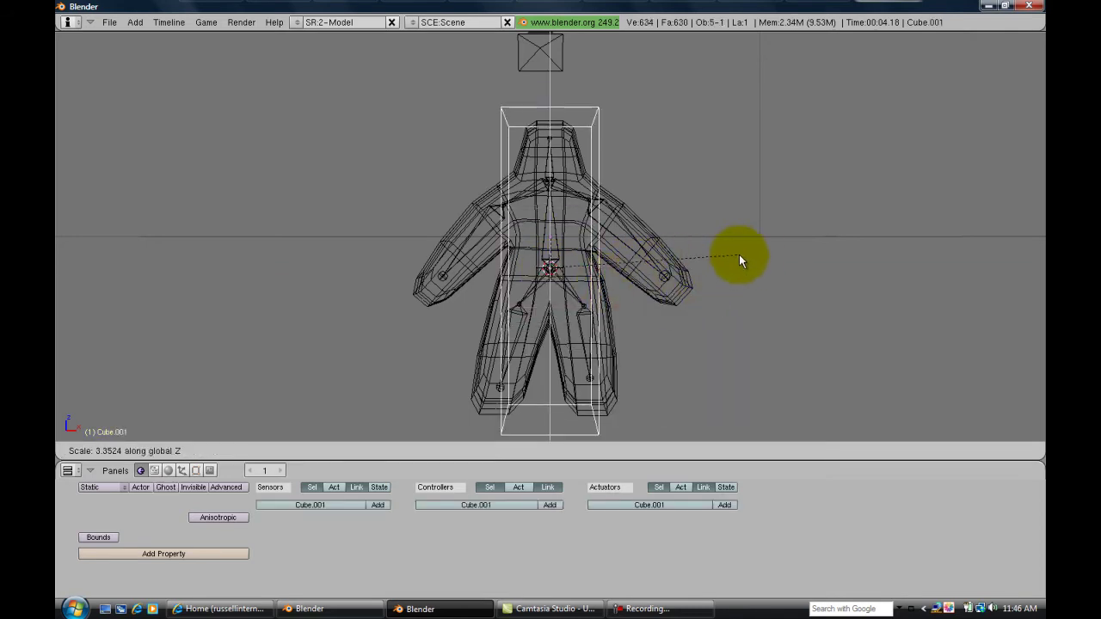
pyautogui.click(733, 256)
pyautogui.press('s')
pyautogui.press('x')
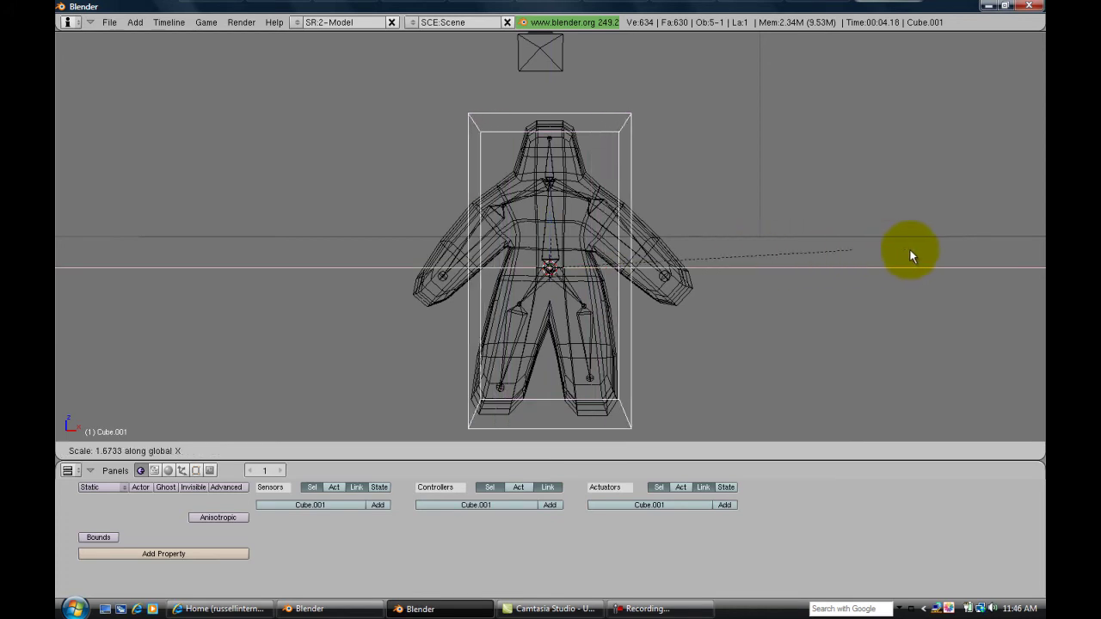
pyautogui.click(984, 312)
# Move Cube.001 over the character from the top view and raise it to enclose the body
pyautogui.press('KP_7')
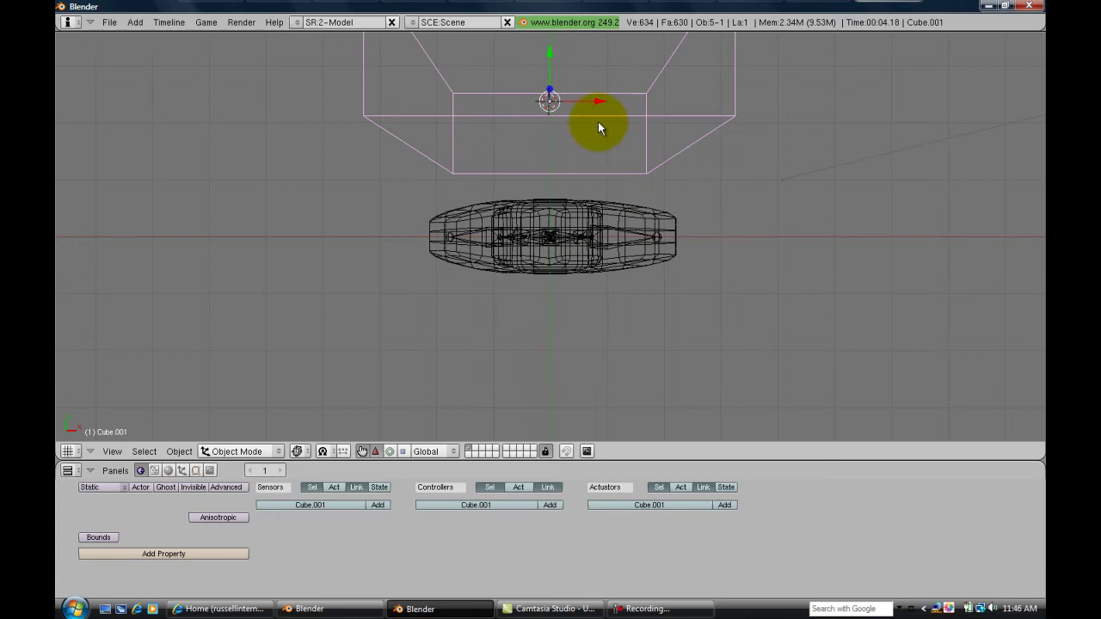
pyautogui.press('g')
pyautogui.click(598, 262)
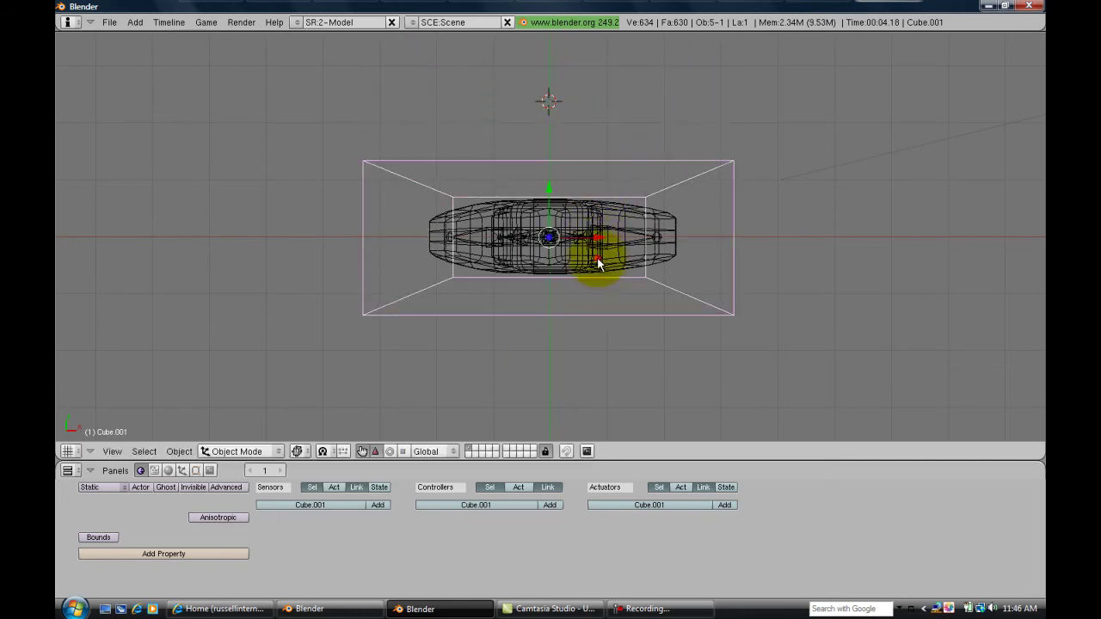
pyautogui.moveTo(600, 264); pyautogui.dragTo(590, 356, button='middle')
pyautogui.press('g')
pyautogui.press('z')
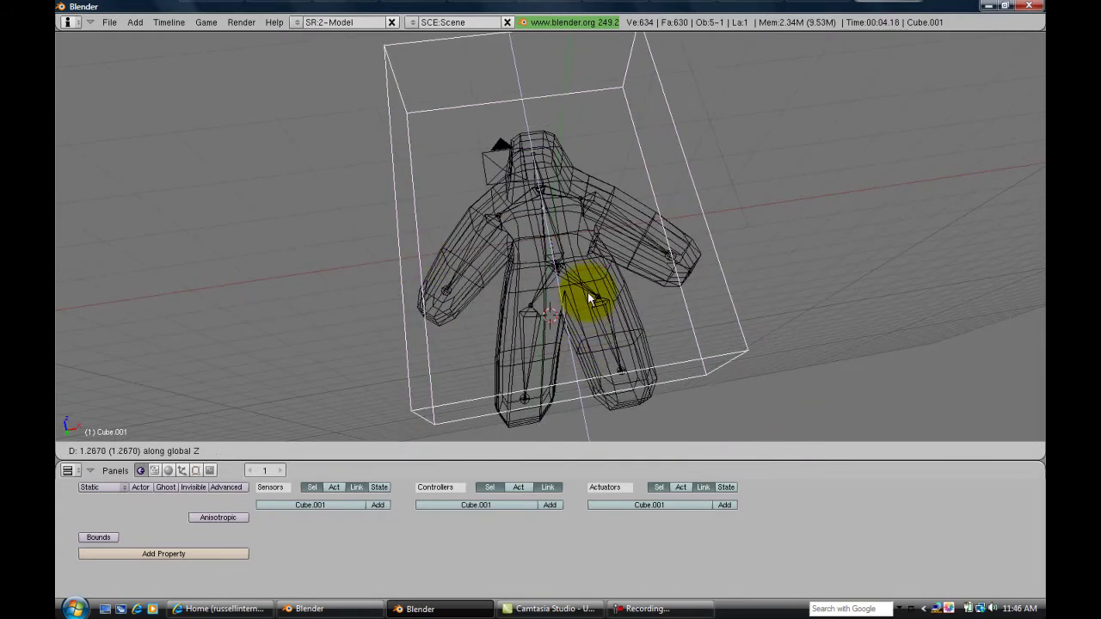
pyautogui.click(589, 297)
pyautogui.moveTo(592, 284); pyautogui.dragTo(484, 301, button='middle')
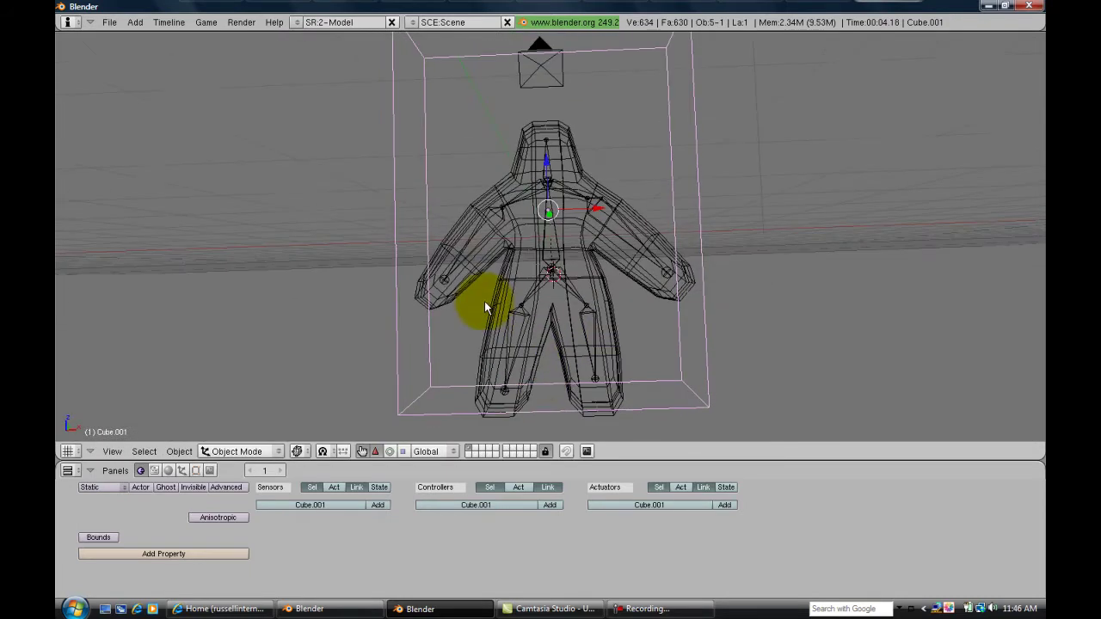
pyautogui.moveTo(540, 379); pyautogui.dragTo(590, 166, button='middle')
pyautogui.press('g')
pyautogui.press('z')
pyautogui.click(590, 217)
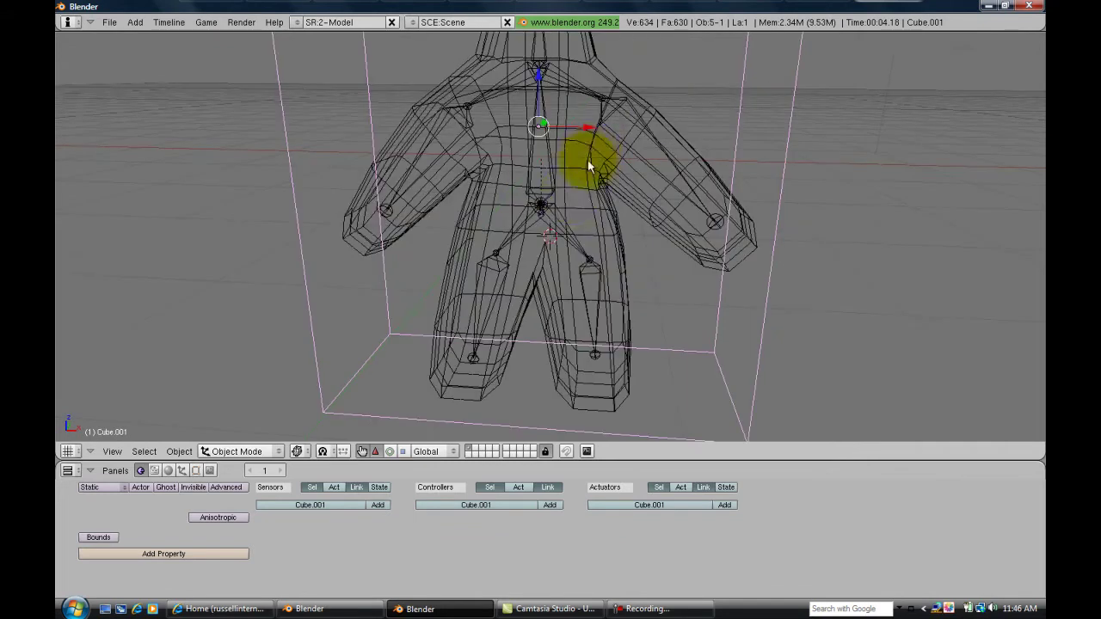
# Parent the armature to the box with Ctrl+P
pyautogui.keyDown('shift'); pyautogui.rightClick(551, 184); pyautogui.keyUp('shift')
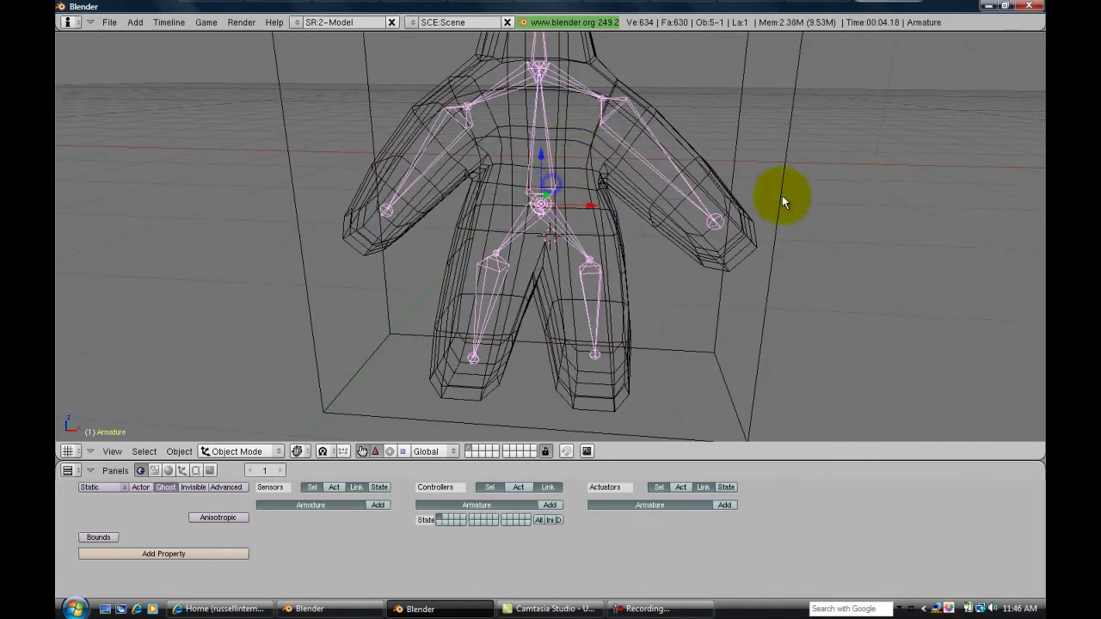
pyautogui.hotkey('ctrl', 'p')
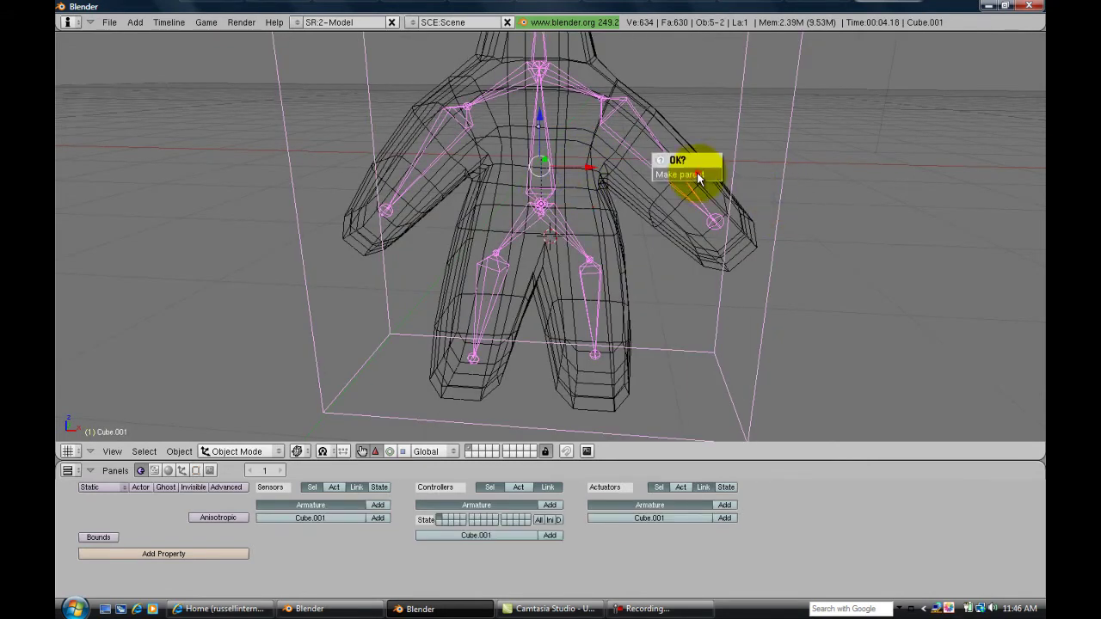
pyautogui.click(698, 175)
pyautogui.moveTo(645, 275); pyautogui.dragTo(645, 209, button='middle')
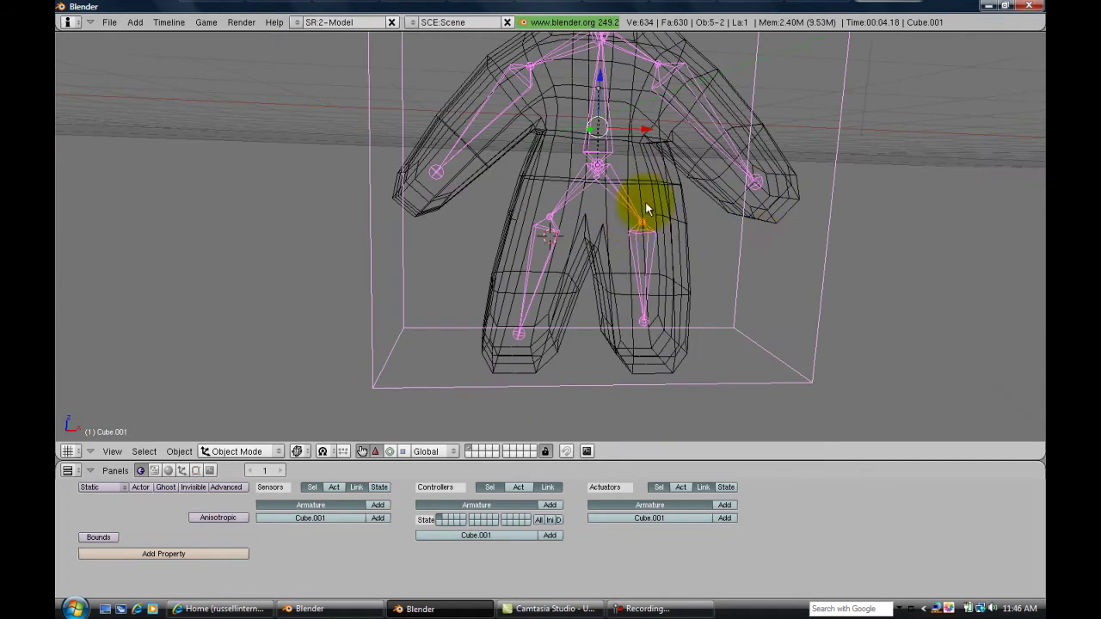
# Reposition the box around the character with several moves
pyautogui.rightClick(827, 291)
pyautogui.press('g')
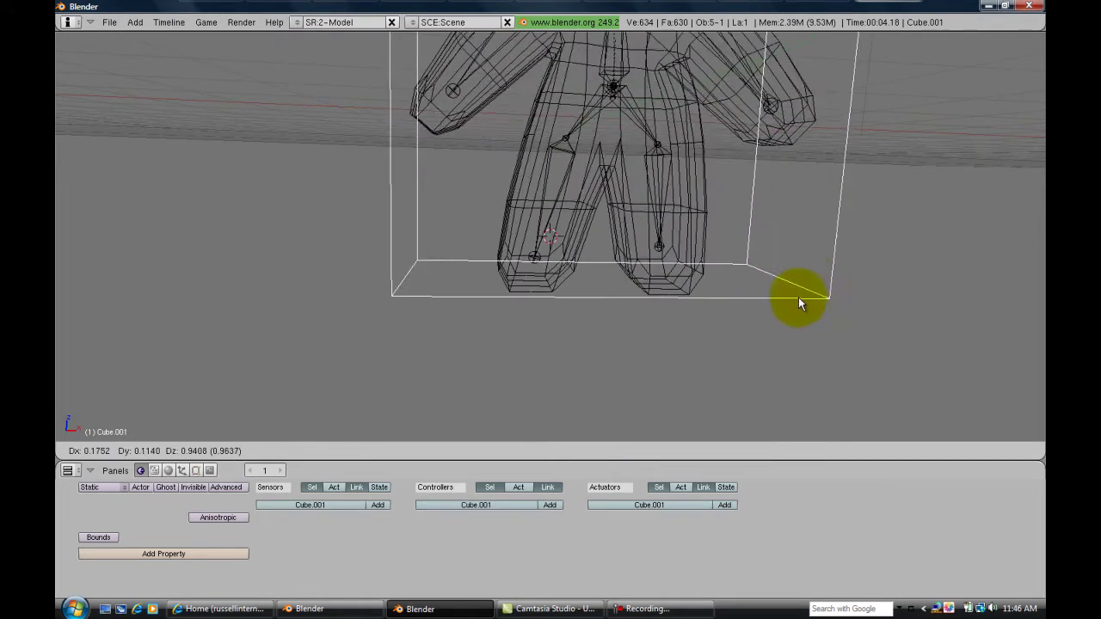
pyautogui.click(757, 297)
pyautogui.scroll(-3, 688, 177)
pyautogui.moveTo(675, 163); pyautogui.dragTo(635, 249, button='middle')
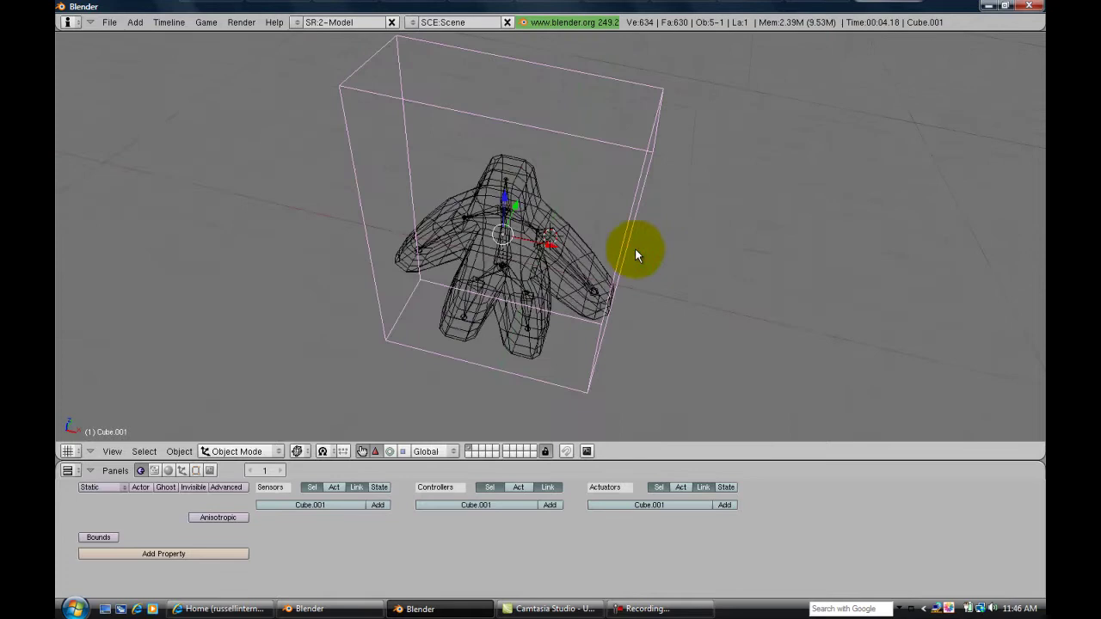
pyautogui.press('g')
pyautogui.click(634, 226)
pyautogui.moveTo(516, 219); pyautogui.dragTo(666, 195, button='middle')
pyautogui.press('g')
pyautogui.click(602, 172)
# In Edit Mode, select the four top corner vertices of the box
pyautogui.press('Tab')
pyautogui.moveTo(560, 158); pyautogui.dragTo(561, 195, button='middle')
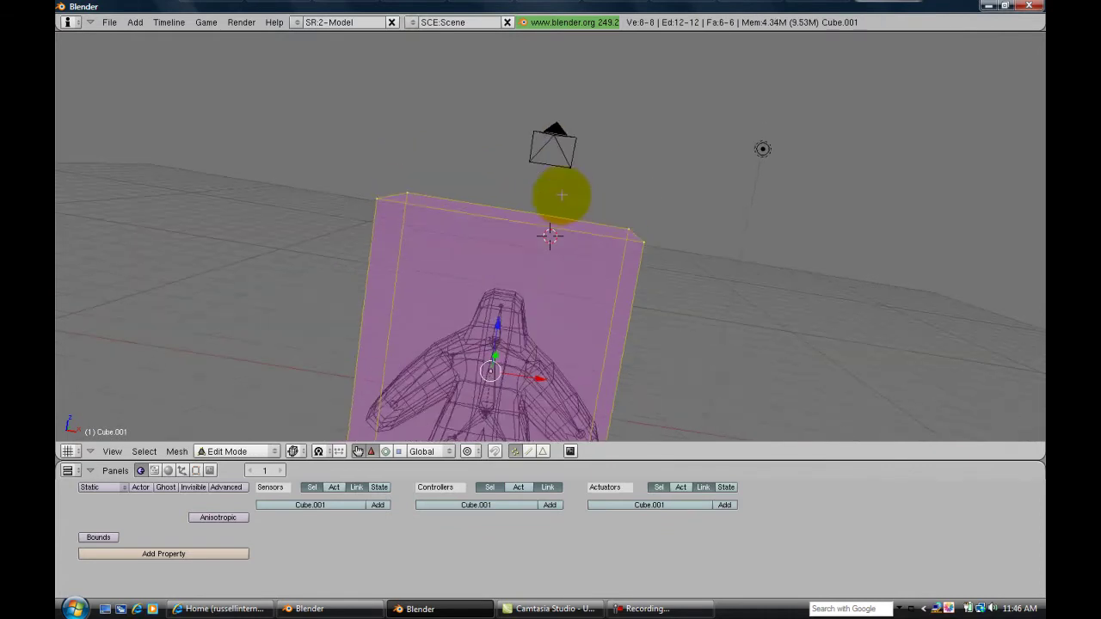
pyautogui.press('a')
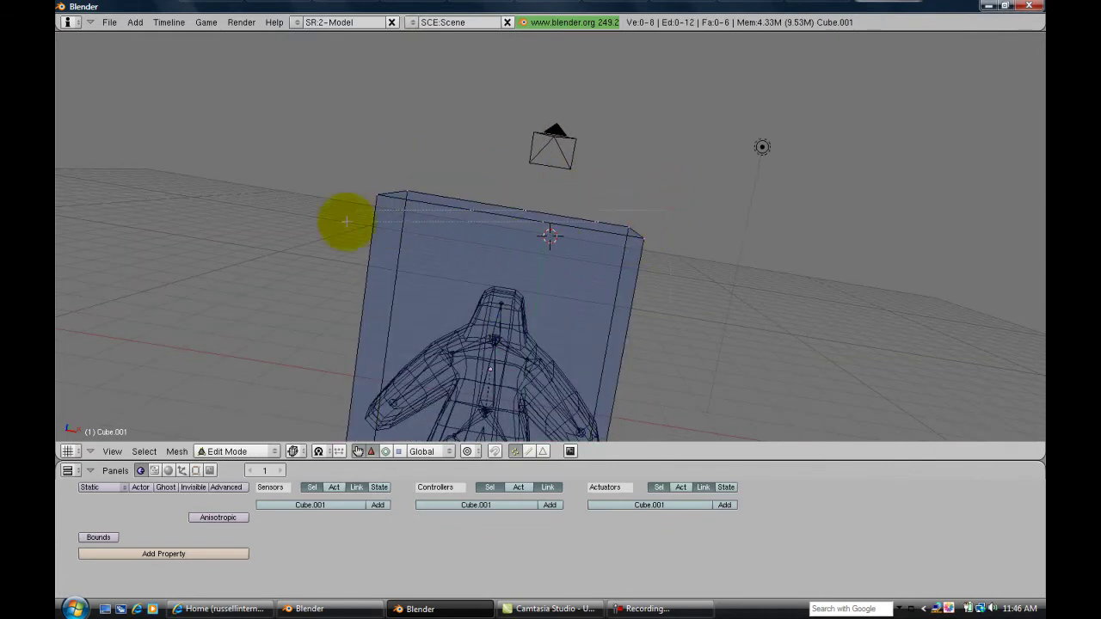
pyautogui.rightClick(406, 190)
pyautogui.keyDown('shift'); pyautogui.rightClick(380, 197); pyautogui.keyUp('shift')
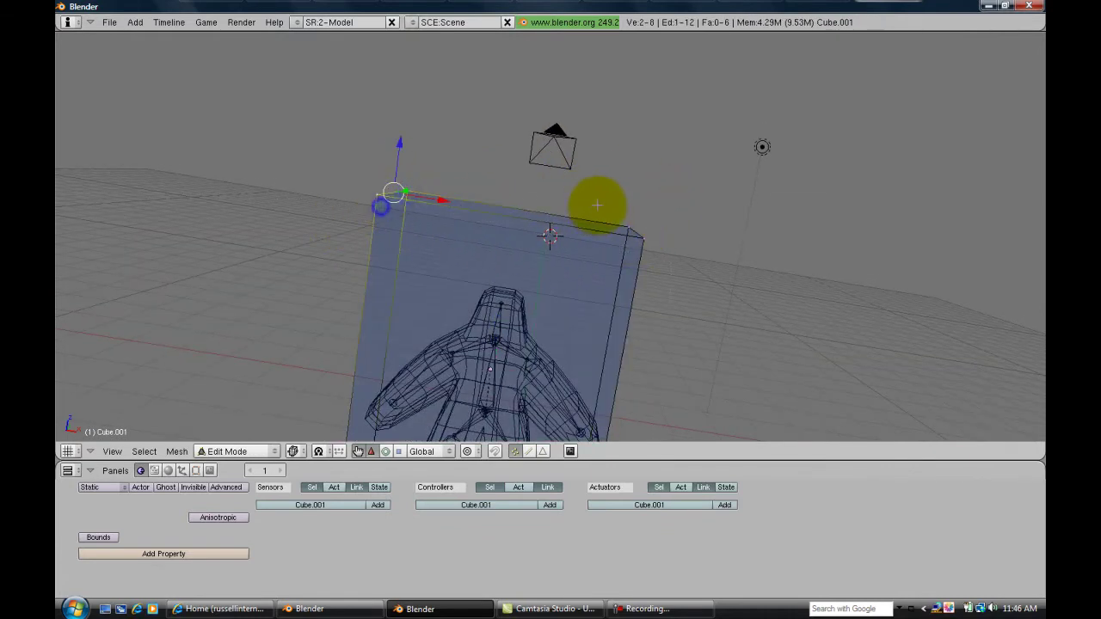
pyautogui.keyDown('shift'); pyautogui.rightClick(628, 227); pyautogui.keyUp('shift')
pyautogui.keyDown('shift'); pyautogui.rightClick(641, 239); pyautogui.keyUp('shift')
# Lower the box's top face along Z and leave Edit Mode
pyautogui.press('g')
pyautogui.press('z')
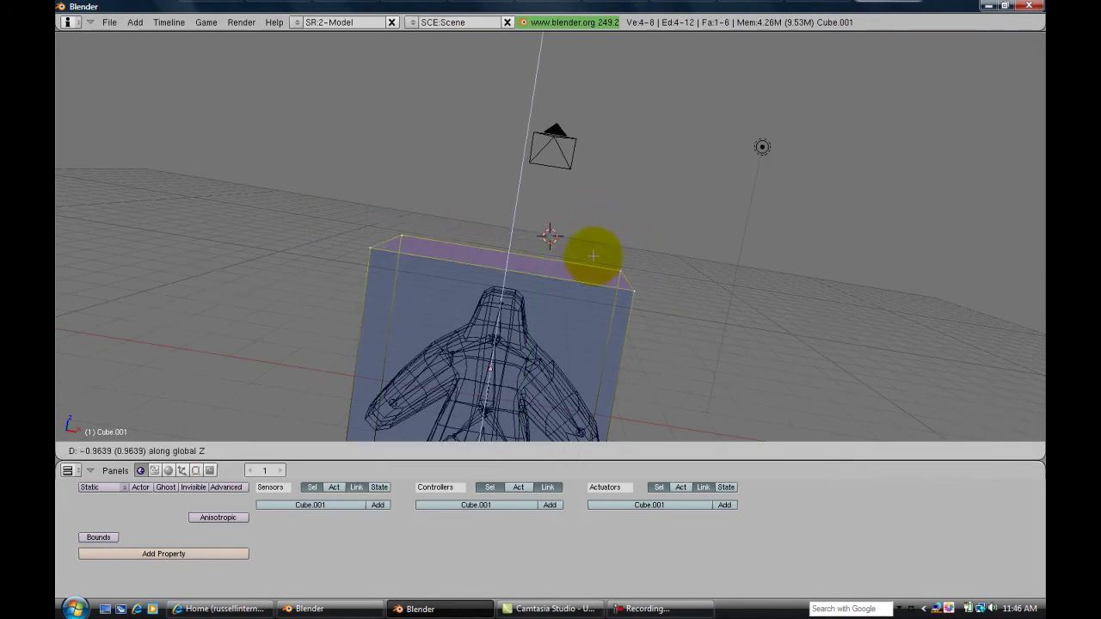
pyautogui.click(592, 258)
pyautogui.moveTo(593, 258); pyautogui.dragTo(442, 319, button='middle')
pyautogui.press('g')
pyautogui.press('z')
pyautogui.click(602, 237)
pyautogui.press('Tab')
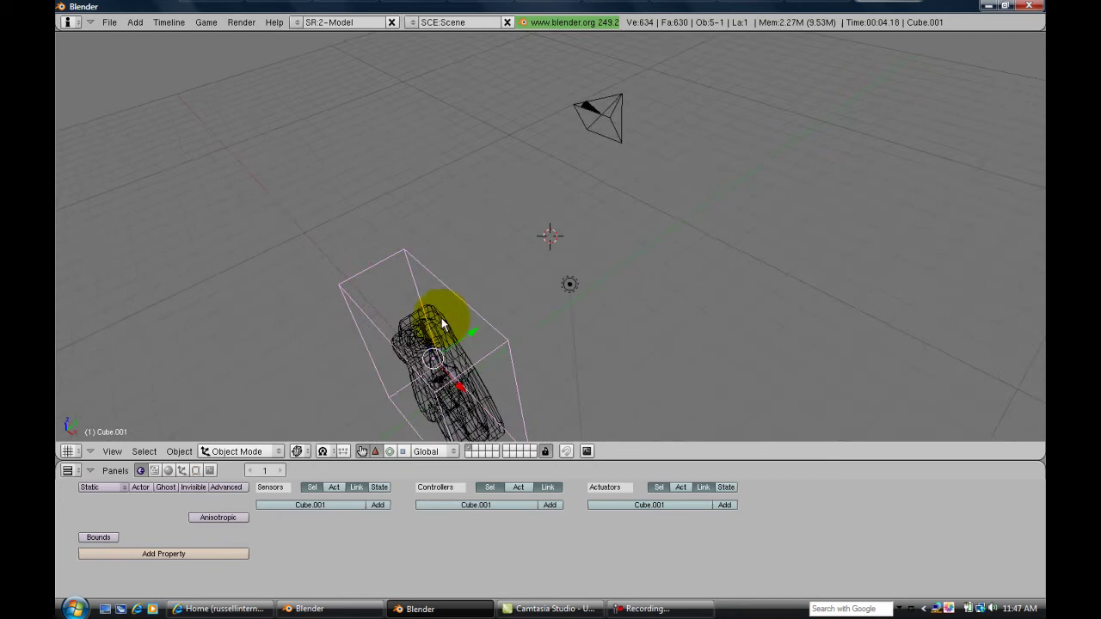
# Parent the camera to Cube.001
pyautogui.rightClick(623, 134)
pyautogui.keyDown('shift'); pyautogui.rightClick(495, 318); pyautogui.keyUp('shift')
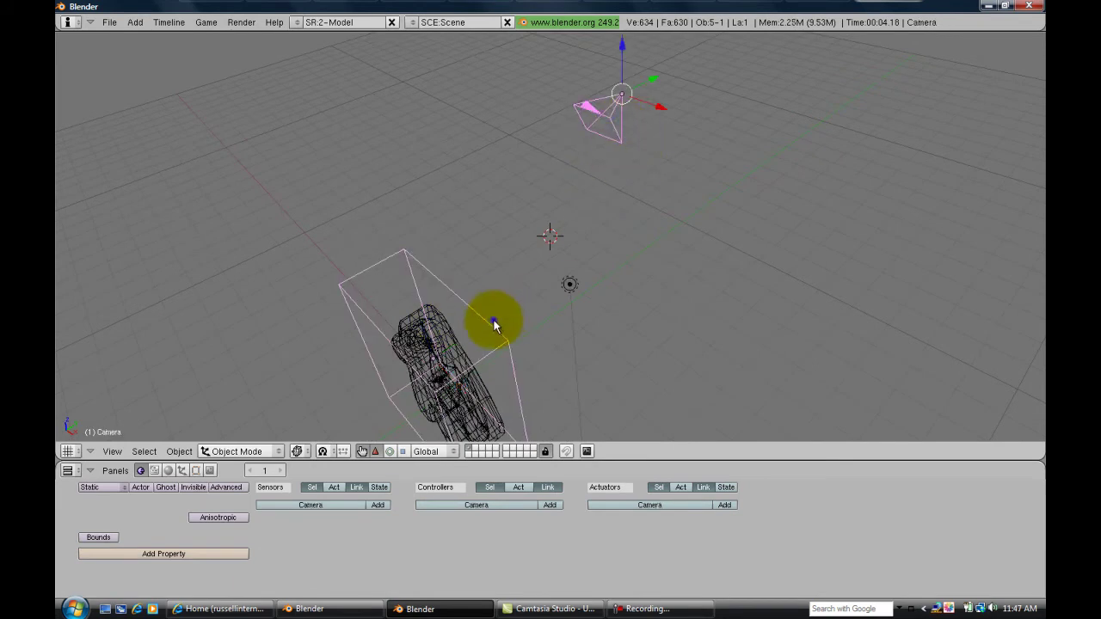
pyautogui.hotkey('ctrl', 'p')
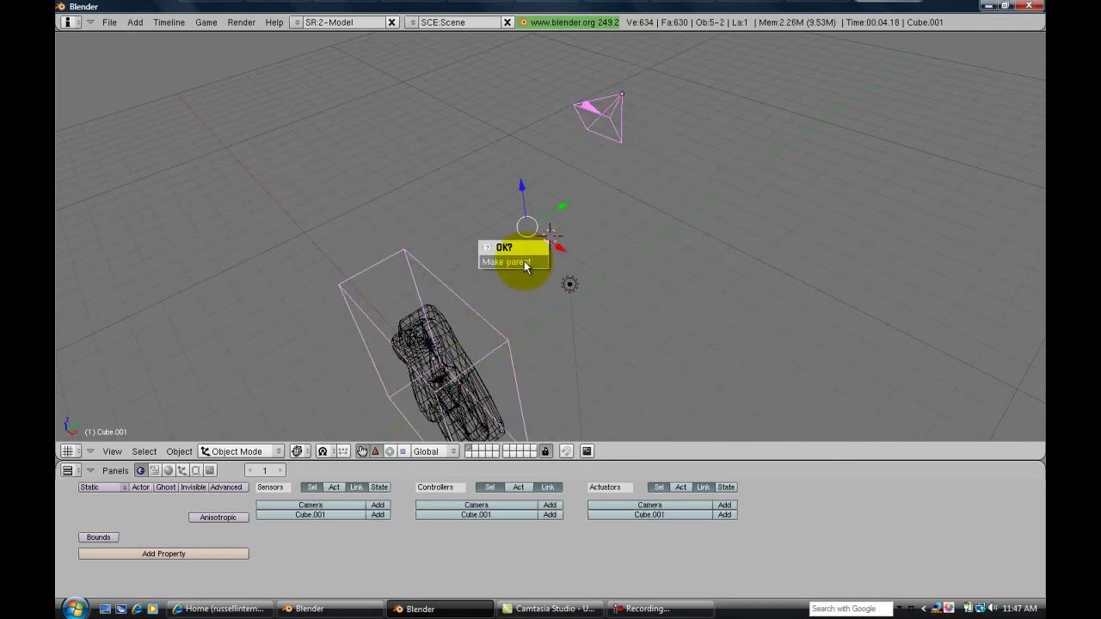
pyautogui.click(523, 260)
# Check that the camera follows by moving the box, then cancel the move
pyautogui.rightClick(497, 360)
pyautogui.press('g')
pyautogui.rightClick(393, 277)
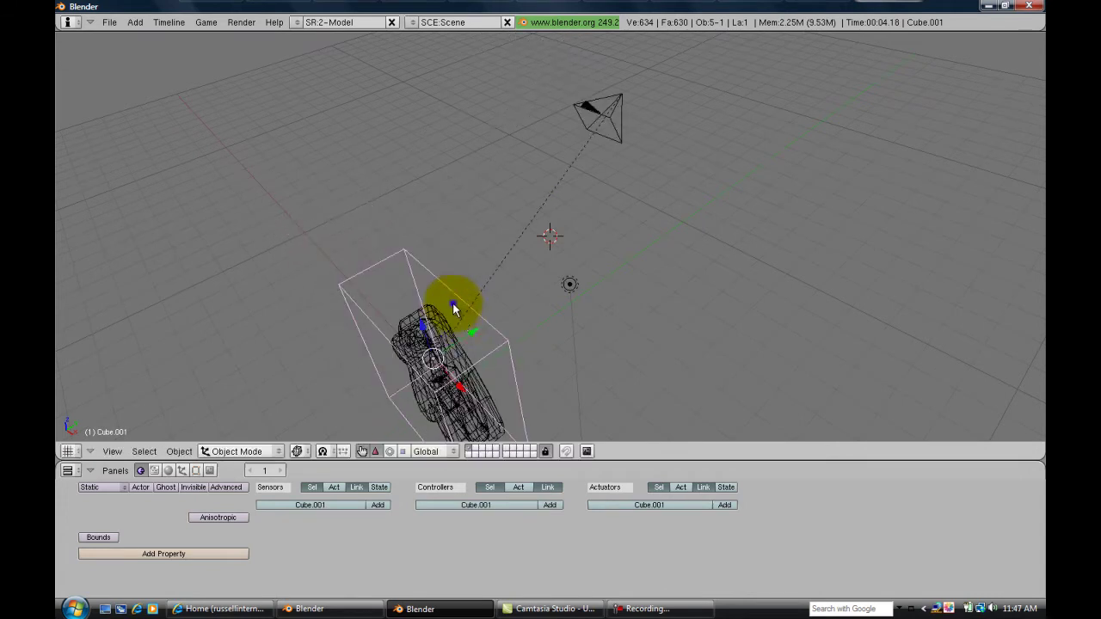
pyautogui.moveTo(454, 302); pyautogui.dragTo(524, 367, button='middle')
# Deselect the box and add a new plane at the character's base
pyautogui.keyDown('shift'); pyautogui.rightClick(546, 296); pyautogui.keyUp('shift')
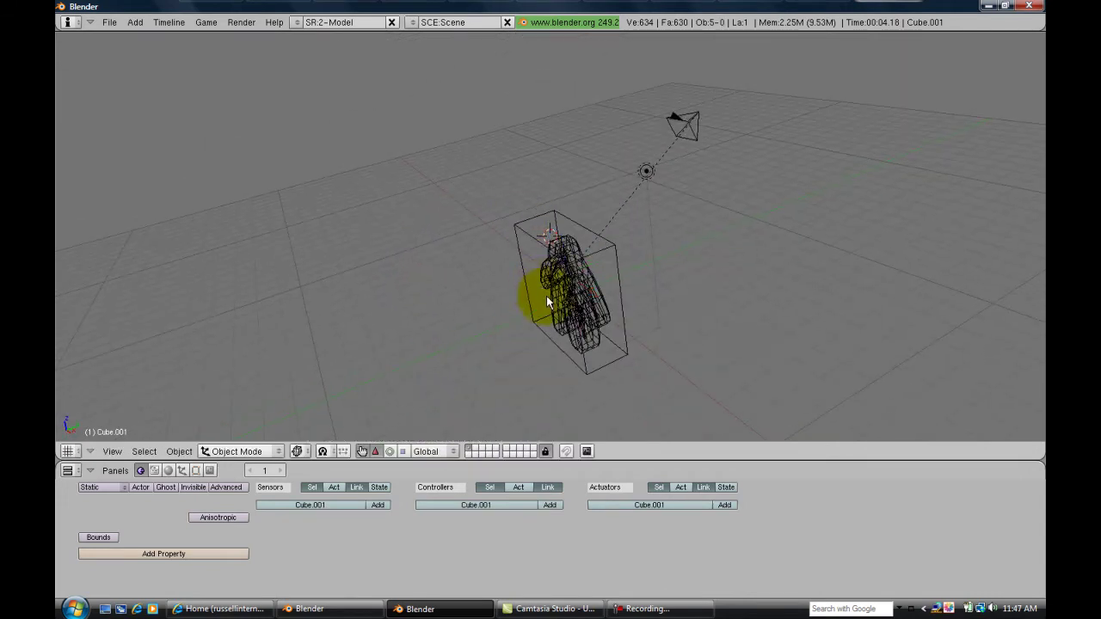
pyautogui.moveTo(569, 296); pyautogui.dragTo(508, 287, button='middle')
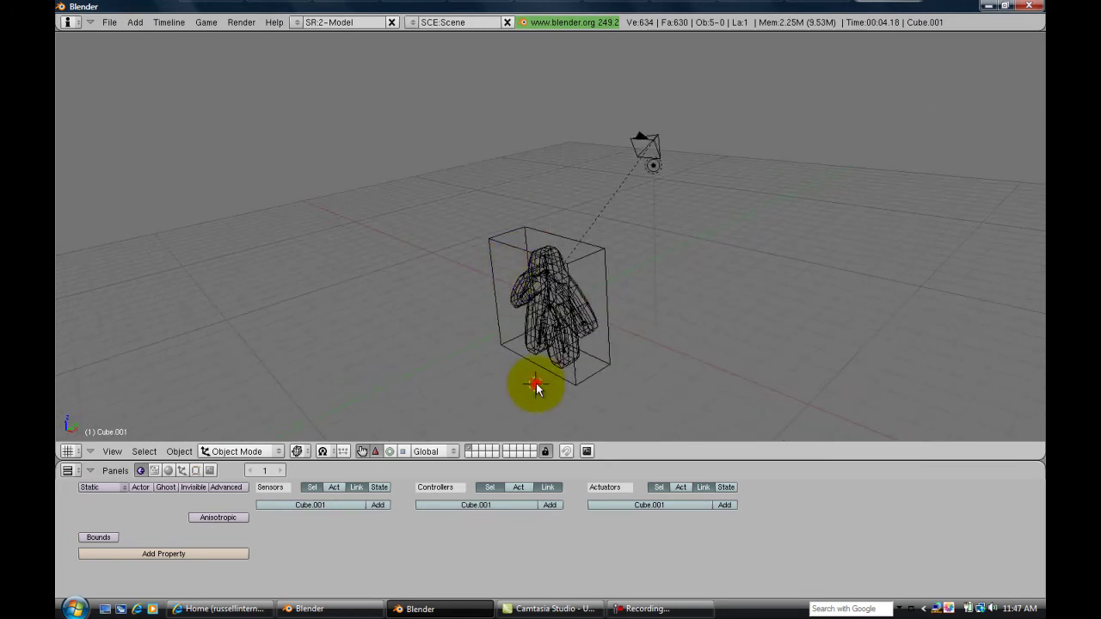
pyautogui.moveTo(536, 389); pyautogui.dragTo(568, 367, button='middle')
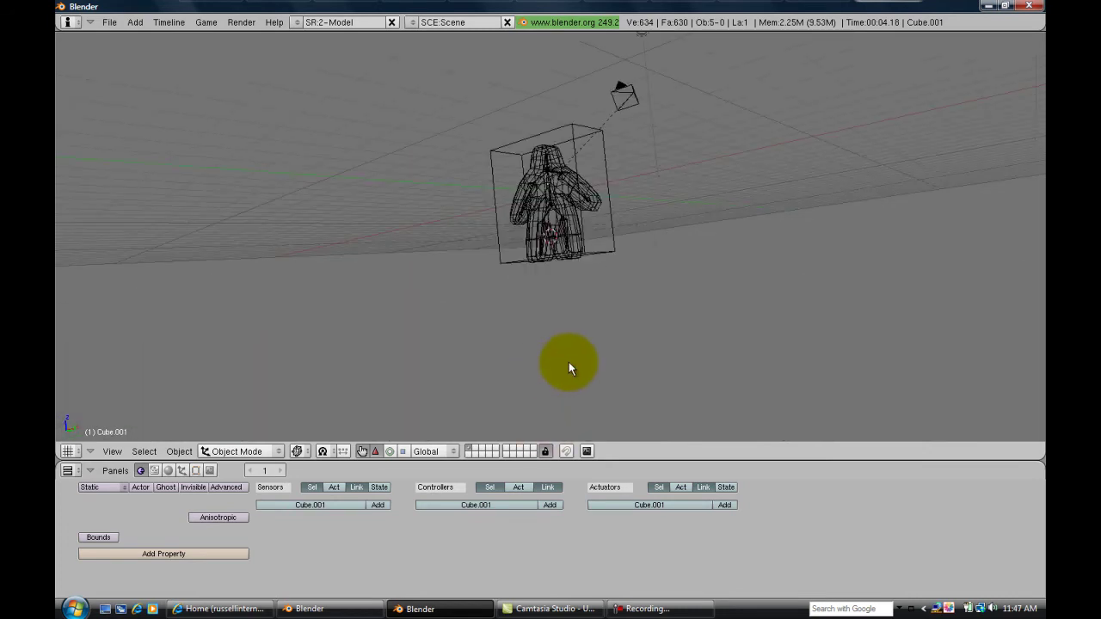
pyautogui.moveTo(542, 273); pyautogui.dragTo(582, 254, button='middle')
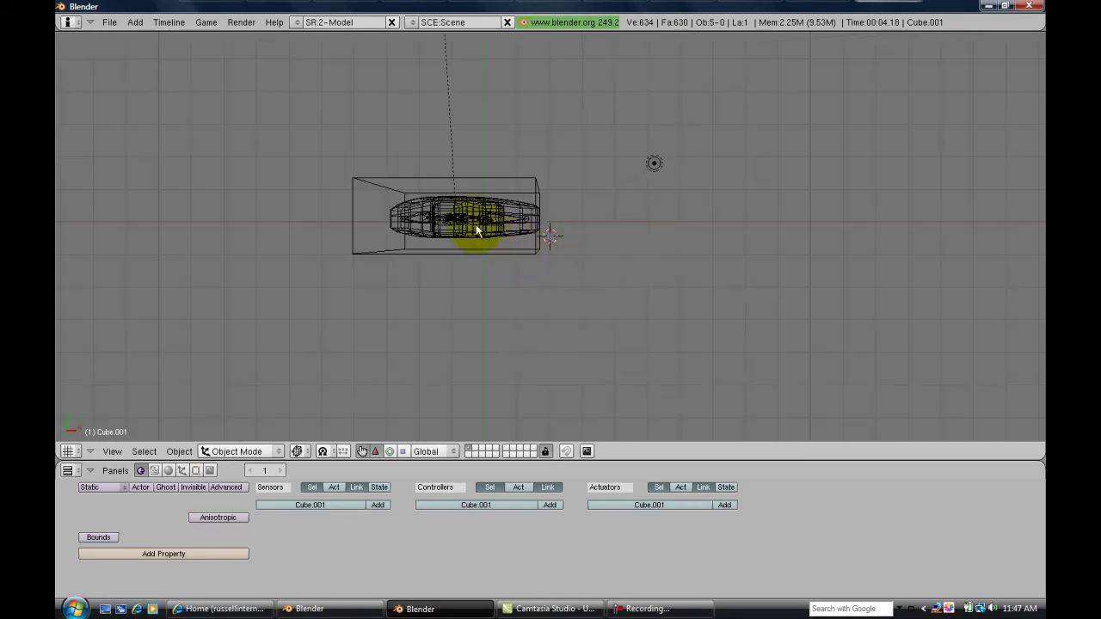
pyautogui.moveTo(473, 221); pyautogui.dragTo(569, 219, button='middle')
pyautogui.press('space')
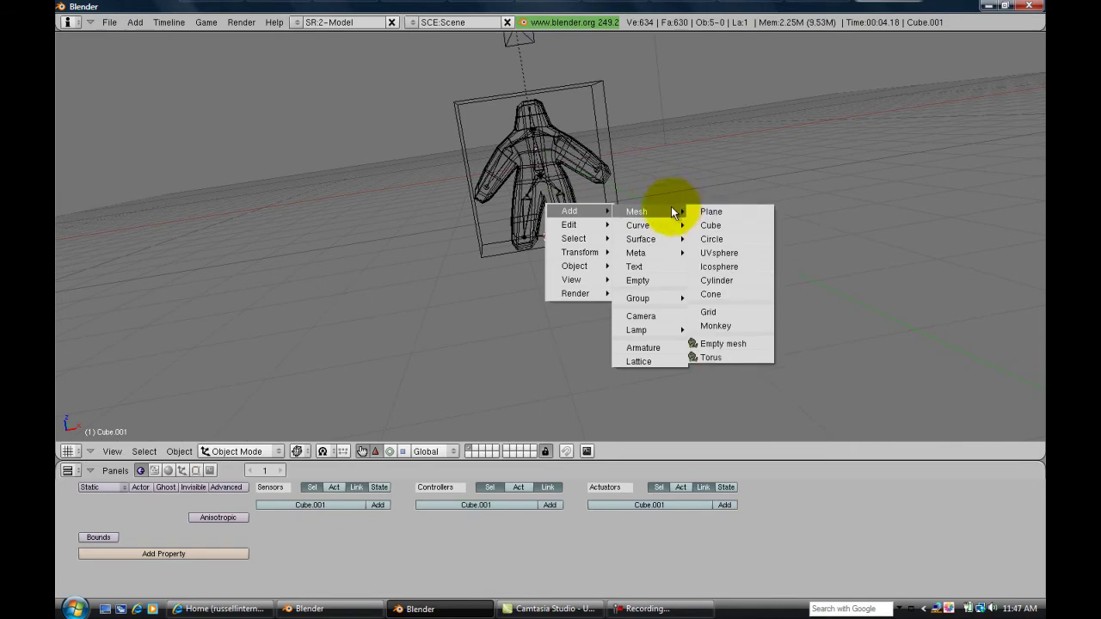
pyautogui.click(706, 212)
# Enlarge the plane, lower it beneath the character along Z, and reselect Cube.001
pyautogui.press('s')
pyautogui.click(741, 219)
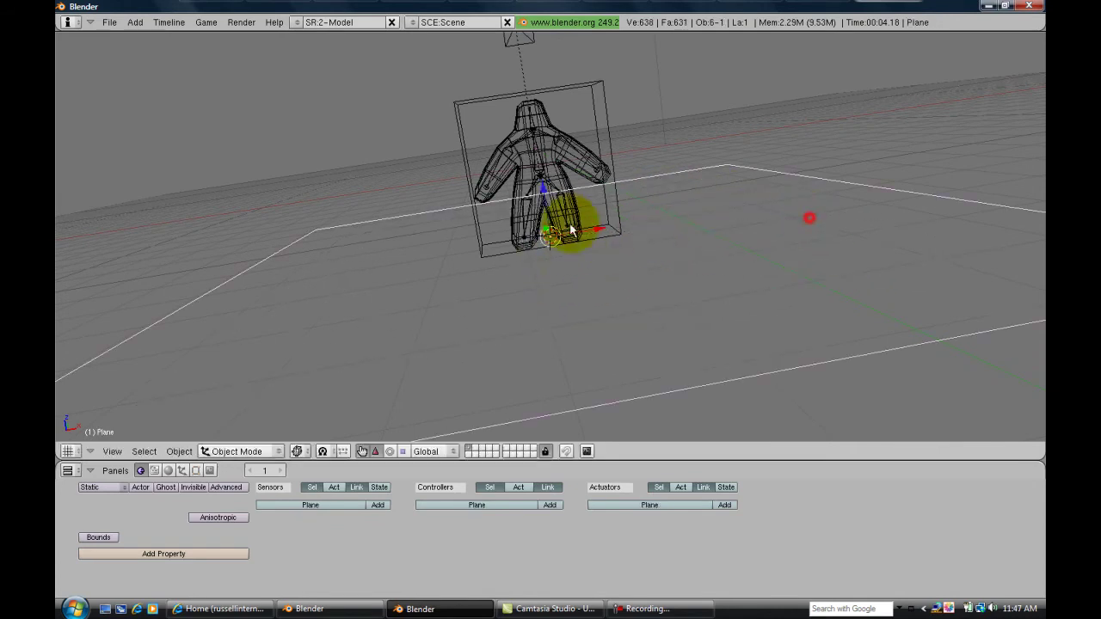
pyautogui.press('g')
pyautogui.press('z')
pyautogui.click(576, 228)
pyautogui.rightClick(609, 177)
pyautogui.rightClick(610, 190)
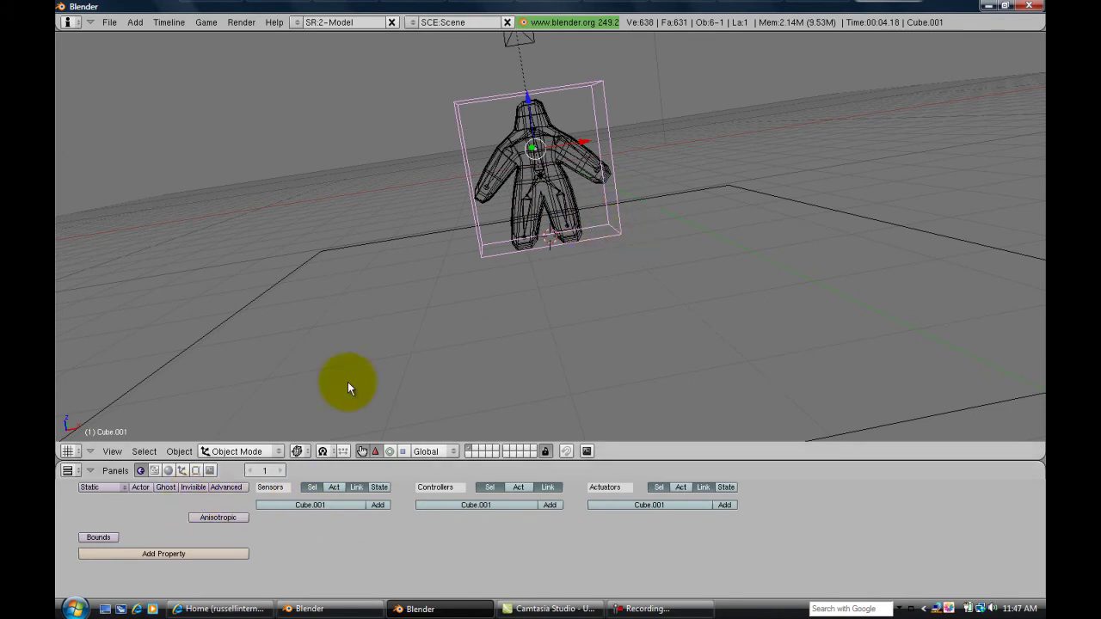
# Set Cube.001's physics type to Dynamic with Box collision bounds
pyautogui.click(116, 487)
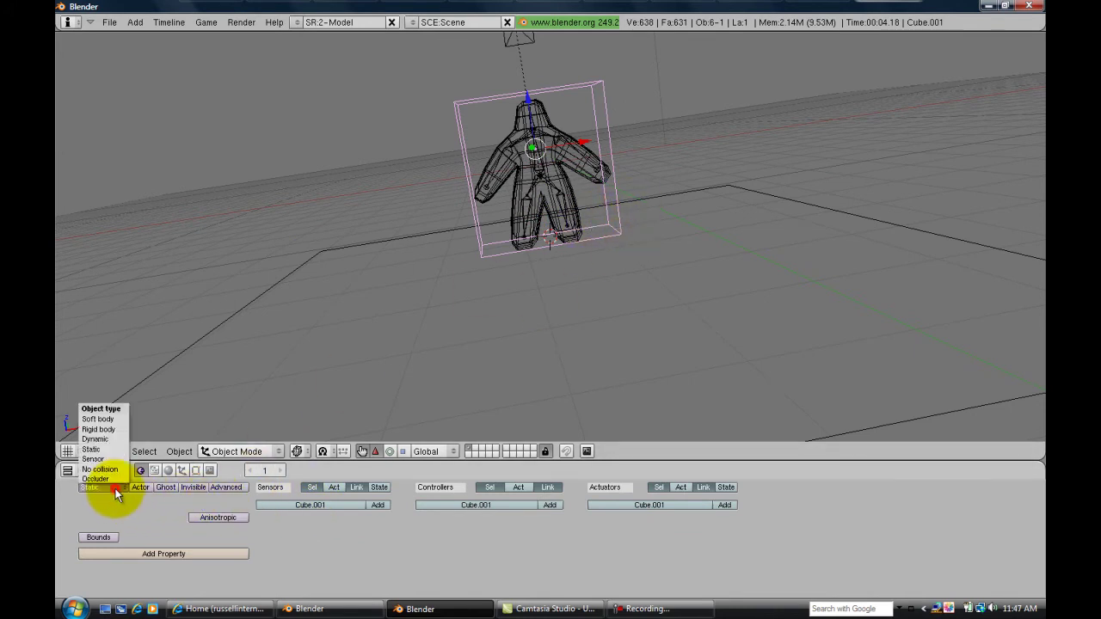
pyautogui.click(113, 438)
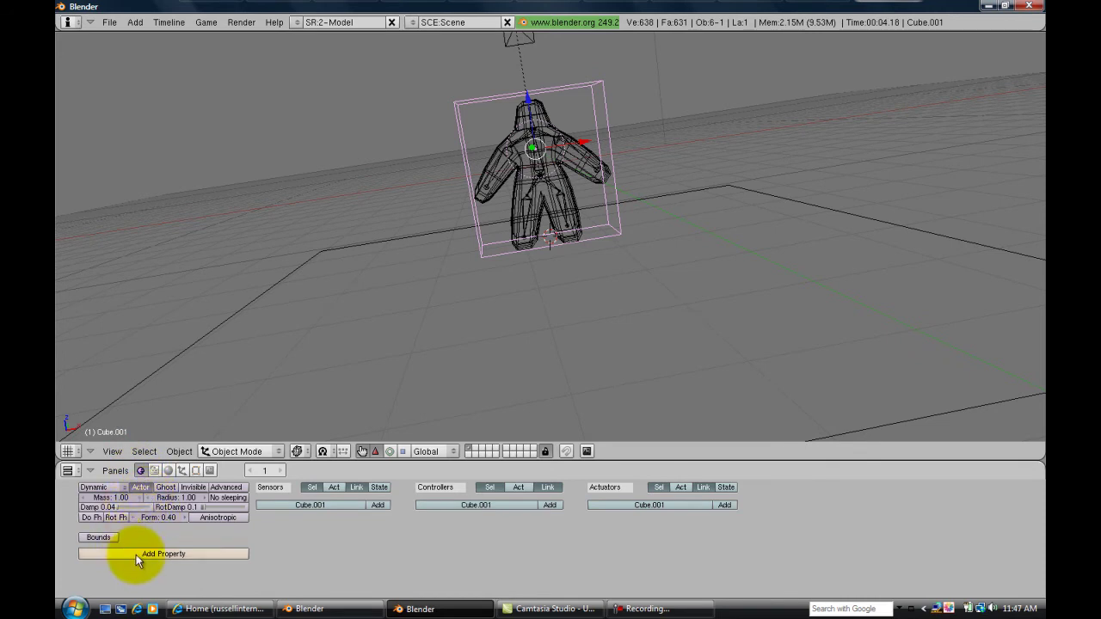
pyautogui.click(101, 538)
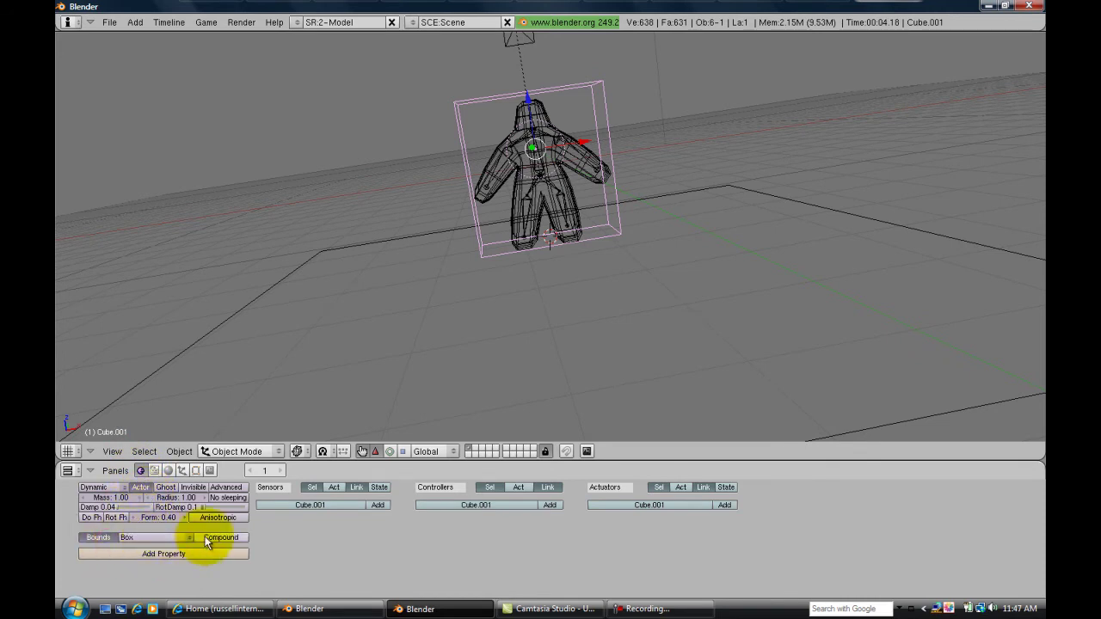
# Run the game twice with P to test the physics, stopping each time with Esc
pyautogui.press('p')
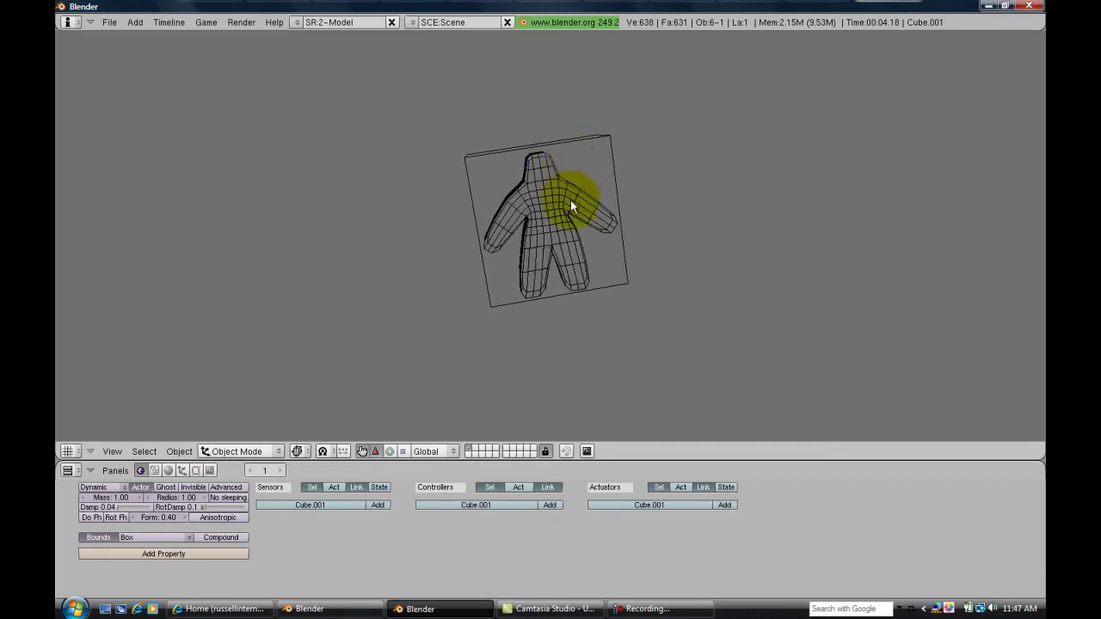
pyautogui.press('Escape')
pyautogui.moveTo(644, 197); pyautogui.dragTo(527, 190, button='middle')
pyautogui.press('p')
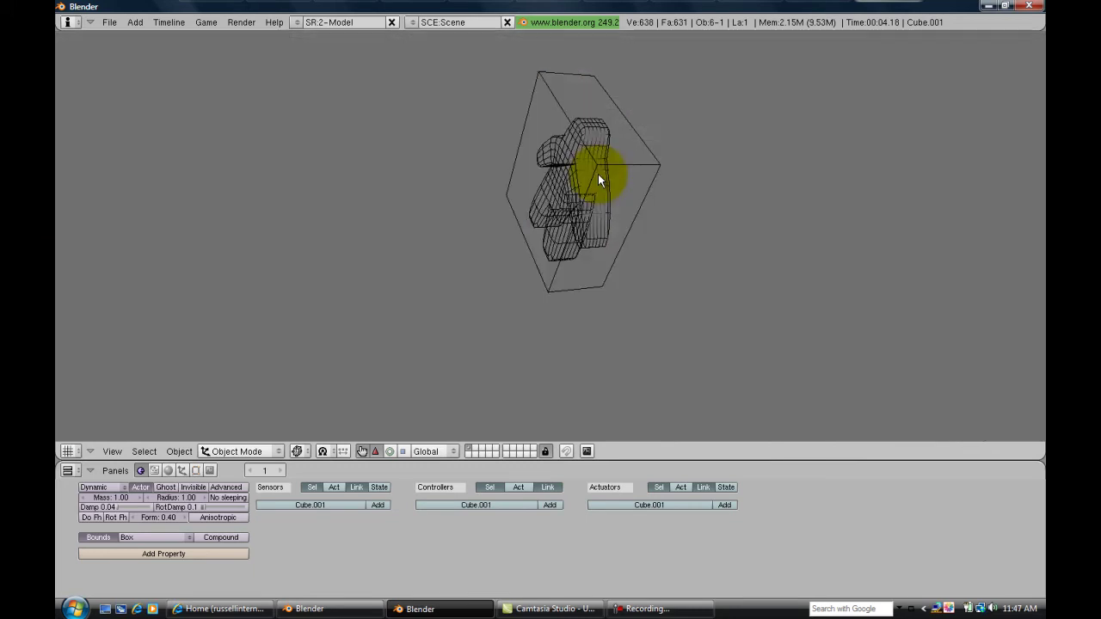
pyautogui.press('Escape')
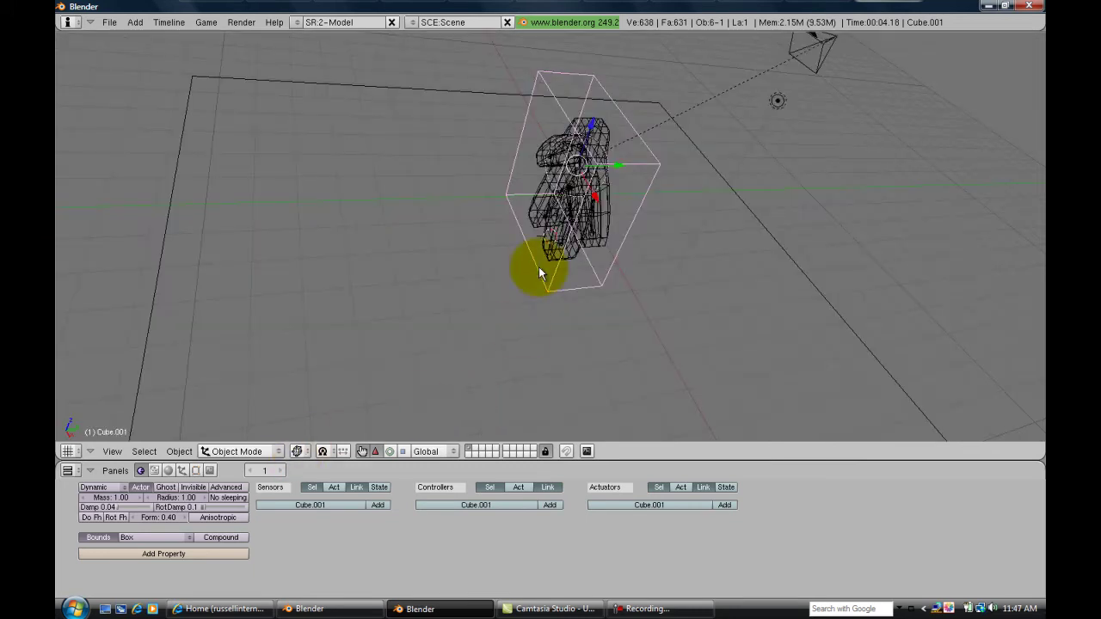
# Add a new material to the character mesh
pyautogui.click(167, 470)
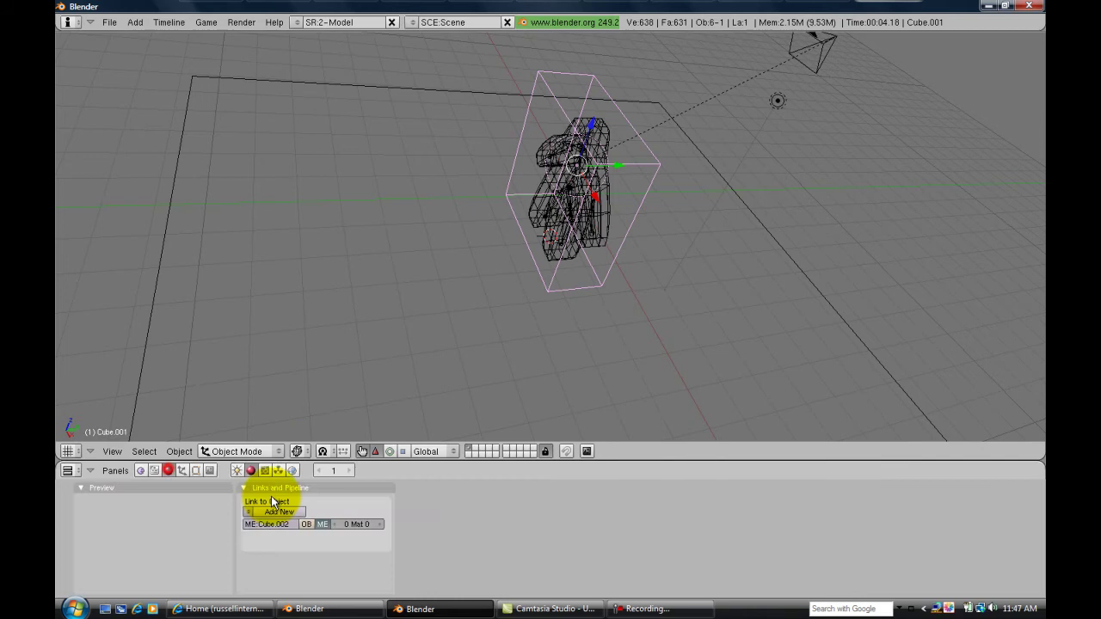
pyautogui.click(280, 512)
pyautogui.click(196, 470)
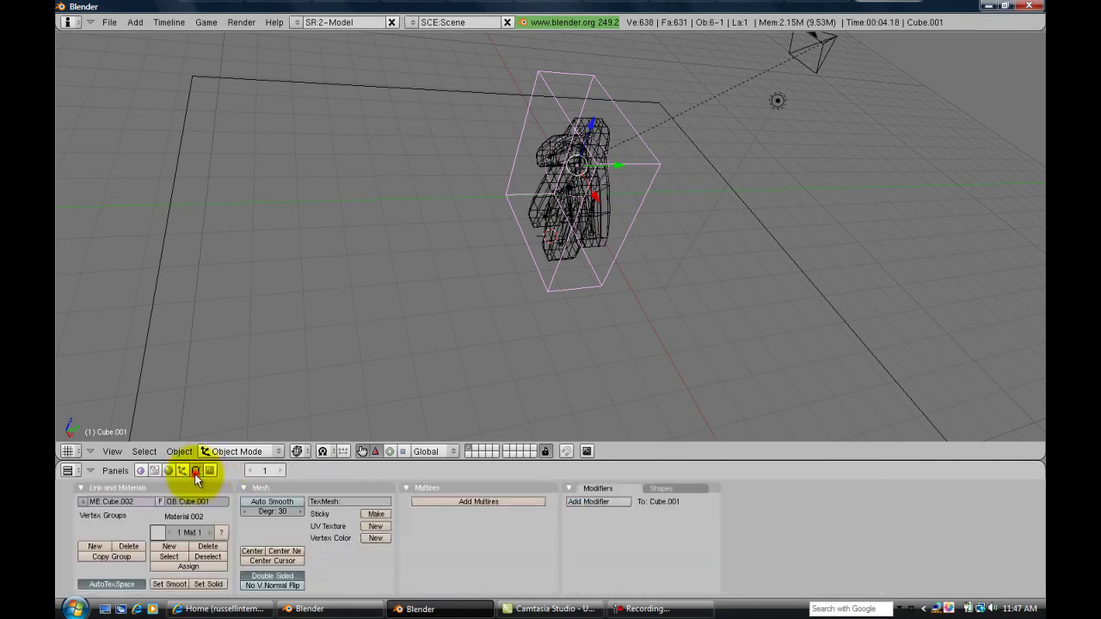
# Toggle the material's Wire rendering on and off, then show the Object settings
pyautogui.click(168, 471)
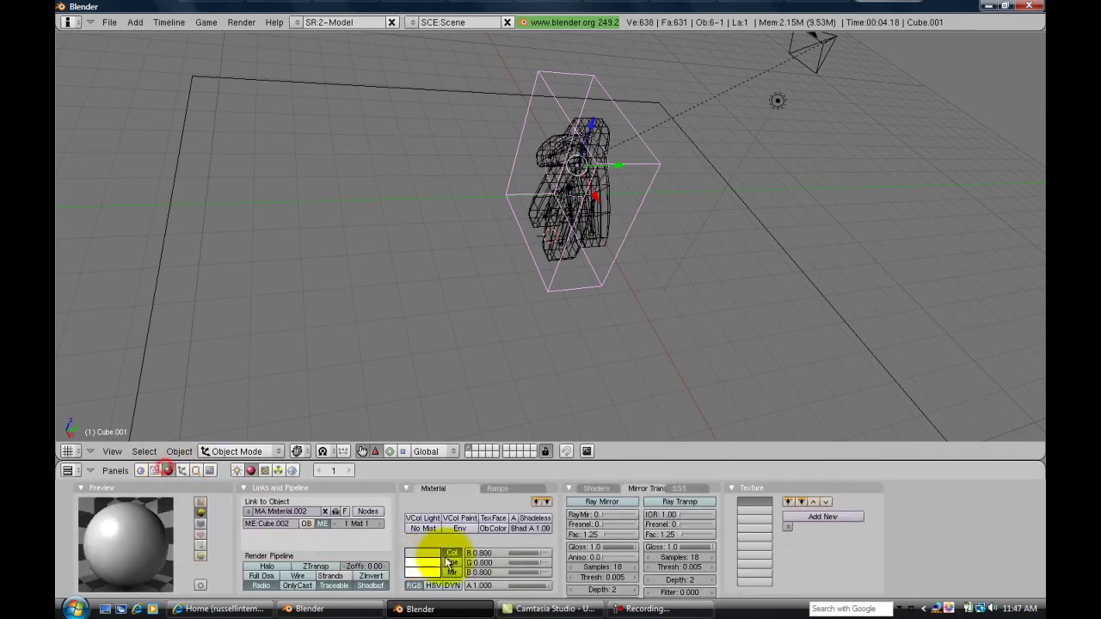
pyautogui.click(300, 577)
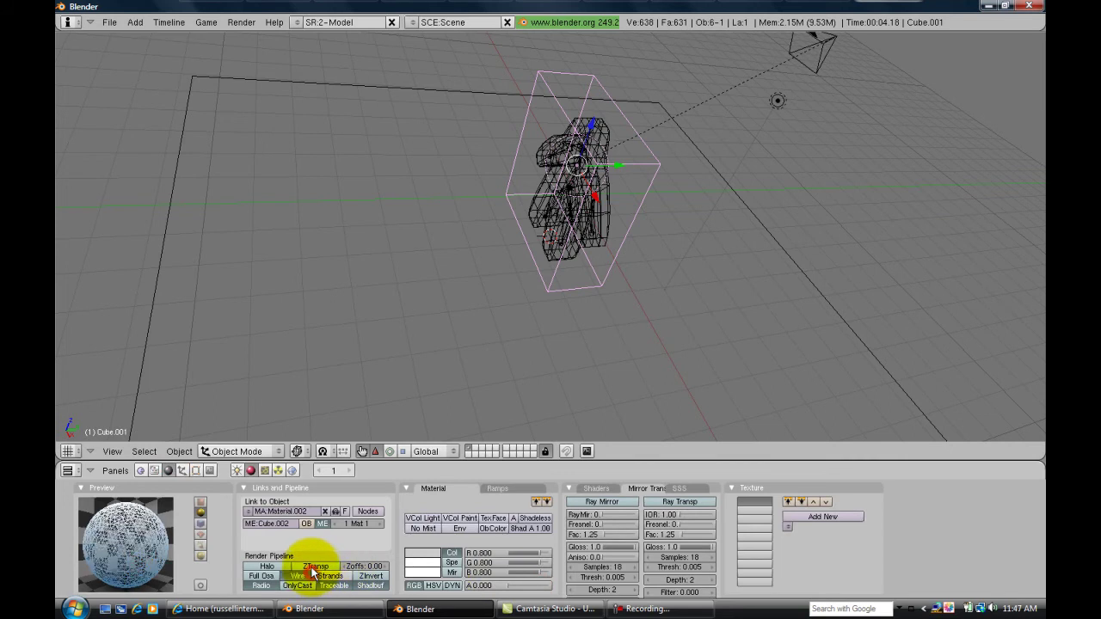
pyautogui.click(299, 576)
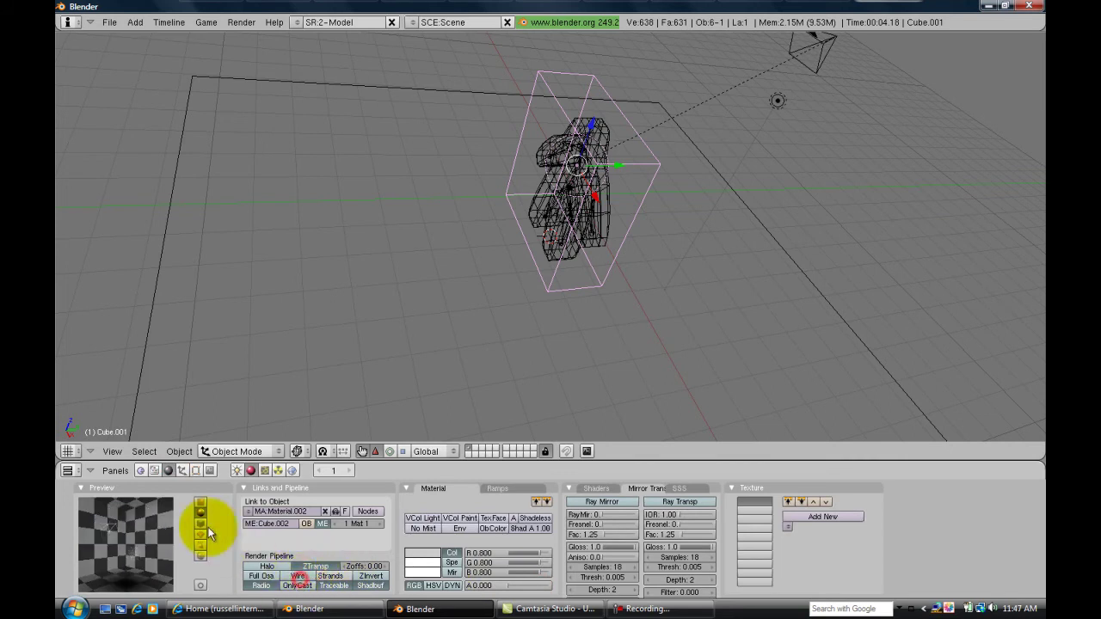
pyautogui.click(196, 471)
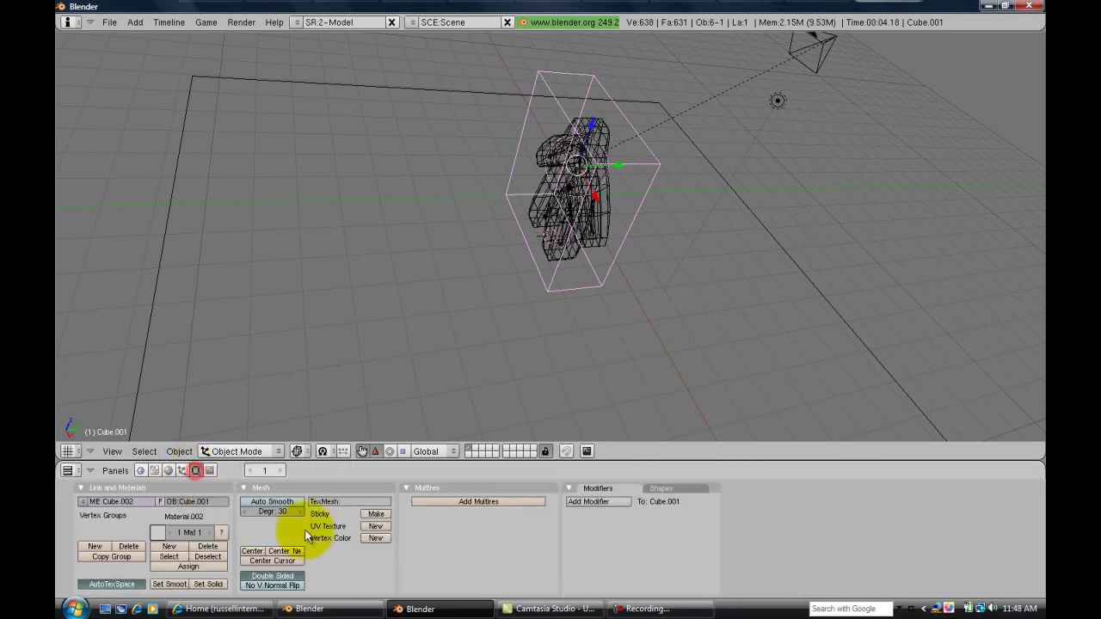
pyautogui.click(182, 471)
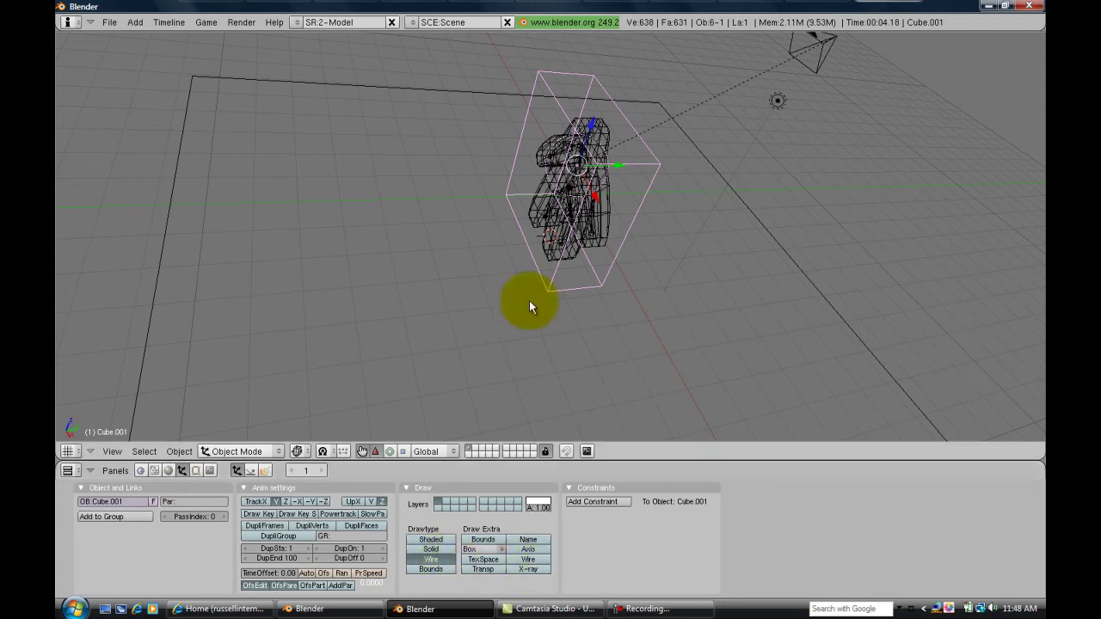
# Set the viewport to Solid shading and test-run the game
pyautogui.moveTo(655, 271); pyautogui.dragTo(565, 253, button='middle')
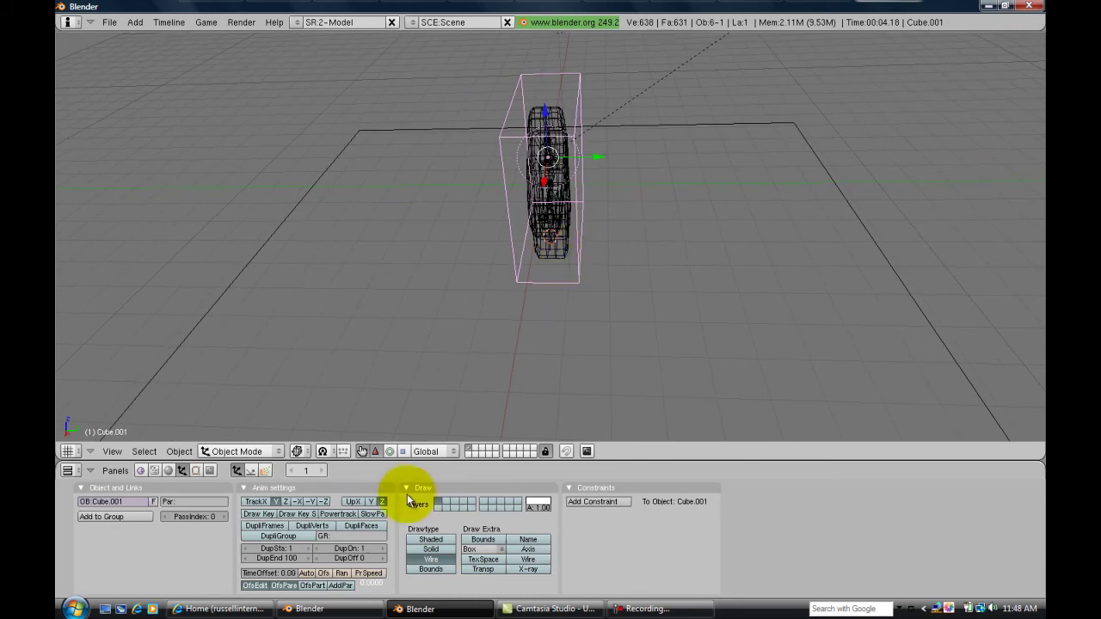
pyautogui.click(296, 451)
pyautogui.click(314, 408)
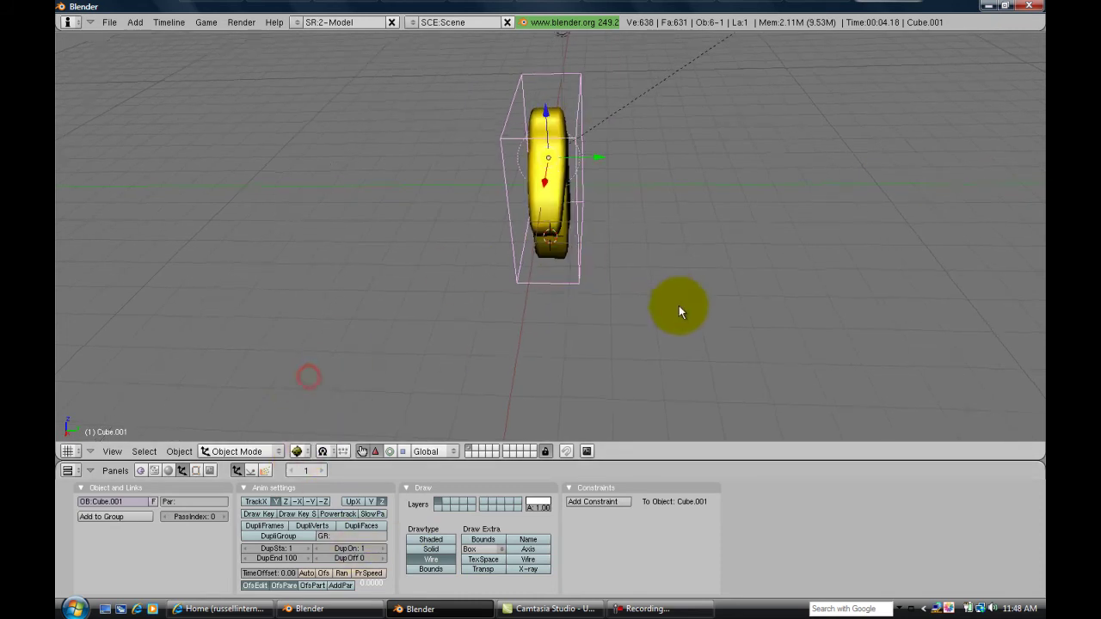
pyautogui.moveTo(679, 305)
pyautogui.mouseDown(button='middle')
pyautogui.moveTo(514, 319)
pyautogui.moveTo(585, 330)
pyautogui.mouseUp(button='middle')
pyautogui.press('p')
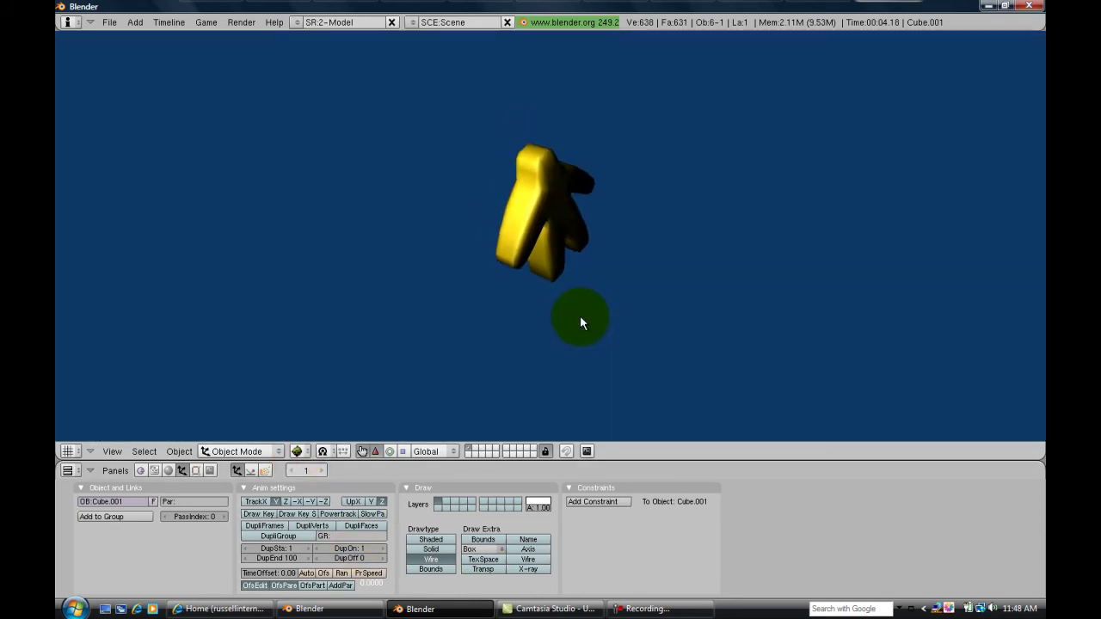
pyautogui.press('Escape')
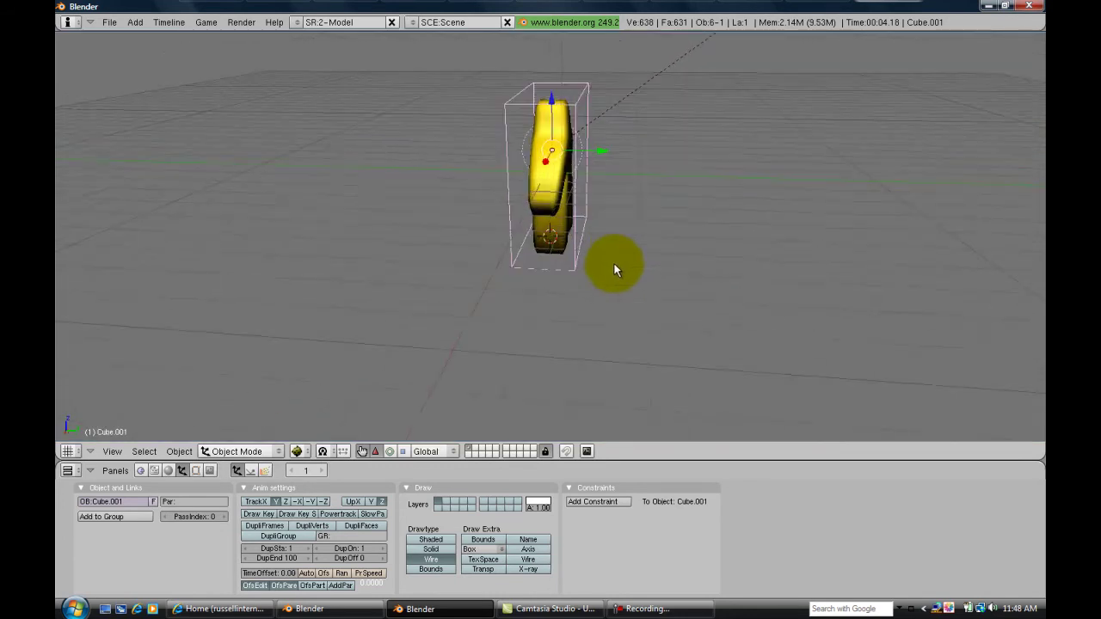
# Rotate the ground plane 180° about the X axis
pyautogui.moveTo(608, 379); pyautogui.dragTo(536, 238, button='middle')
pyautogui.rightClick(659, 263)
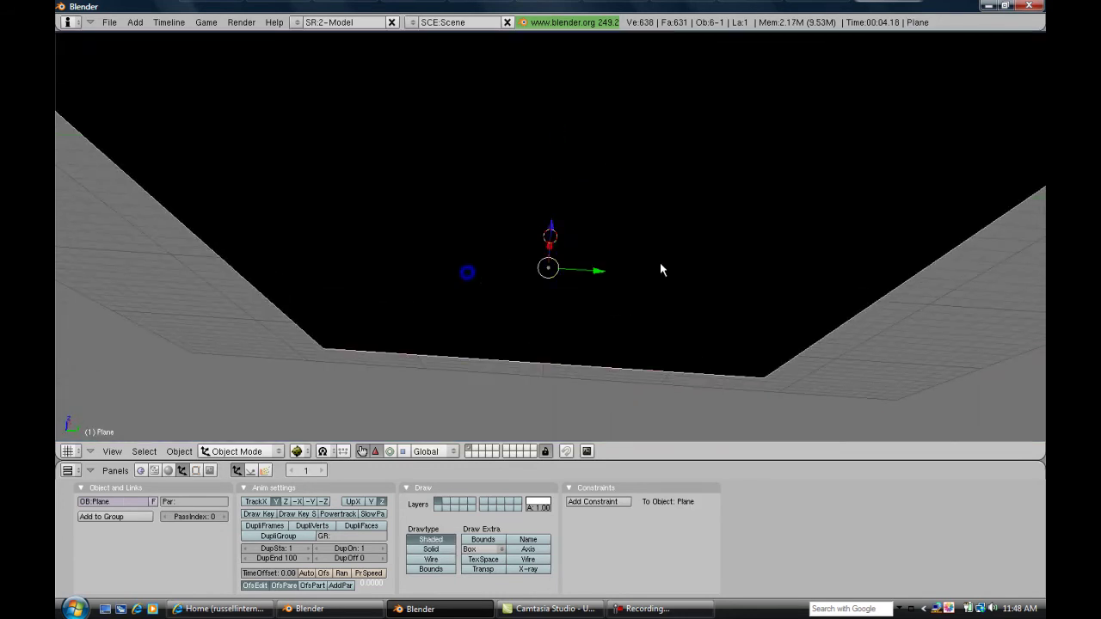
pyautogui.moveTo(660, 263); pyautogui.dragTo(572, 324, button='middle')
pyautogui.press('r')
pyautogui.press('x')
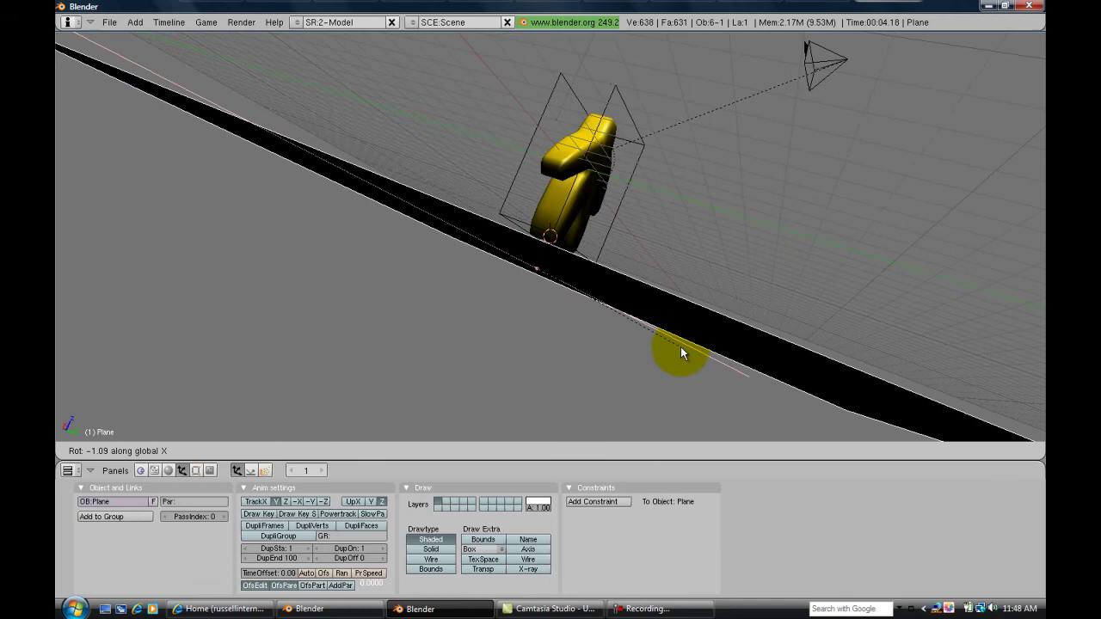
pyautogui.write('180')
pyautogui.press('Return')
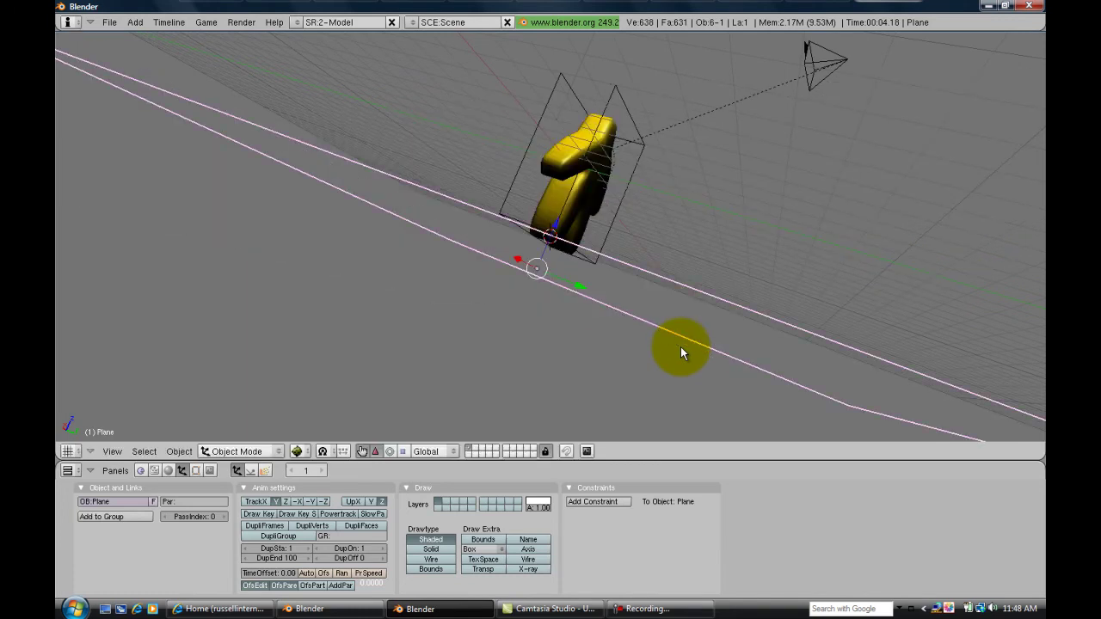
# Test-run the game again, then reselect Cube.001
pyautogui.moveTo(664, 271); pyautogui.dragTo(577, 292, button='middle')
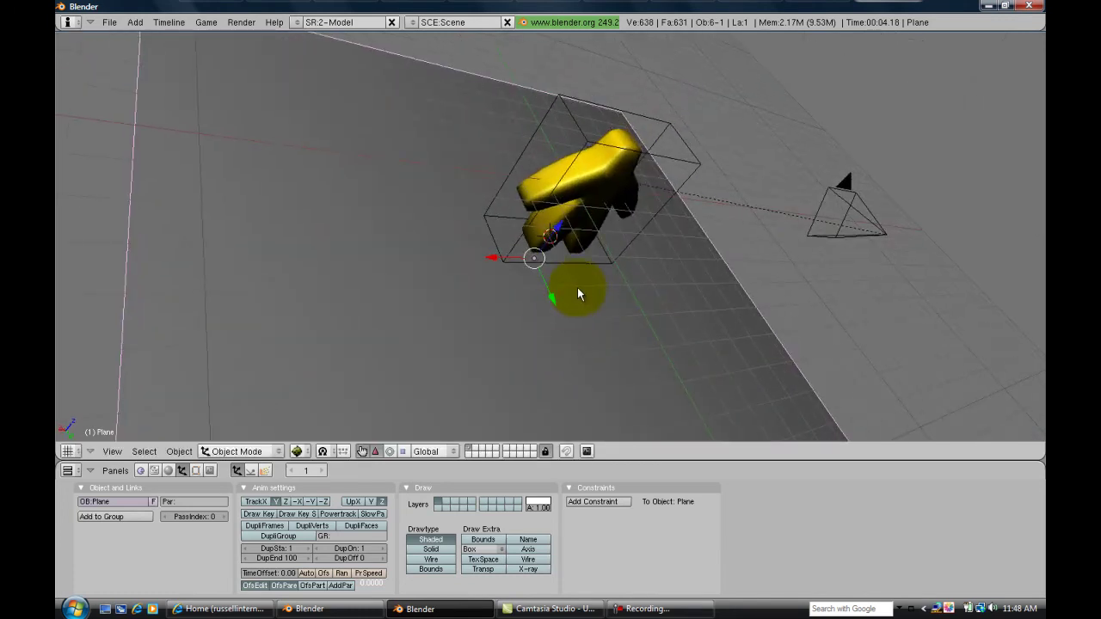
pyautogui.press('p')
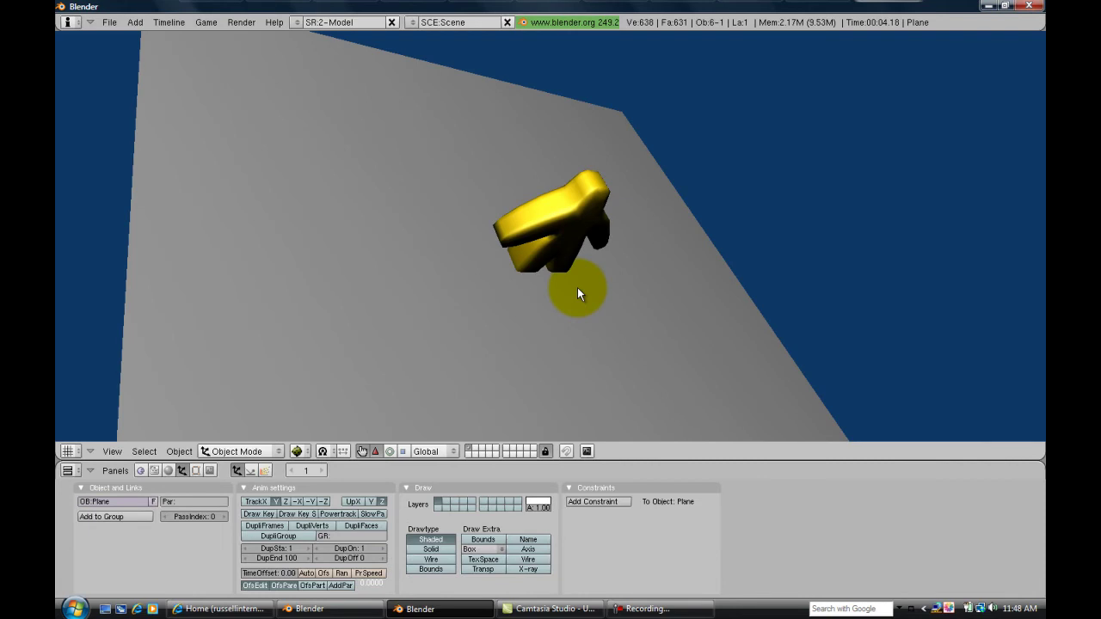
pyautogui.press('Escape')
pyautogui.moveTo(565, 284); pyautogui.dragTo(640, 229, button='middle')
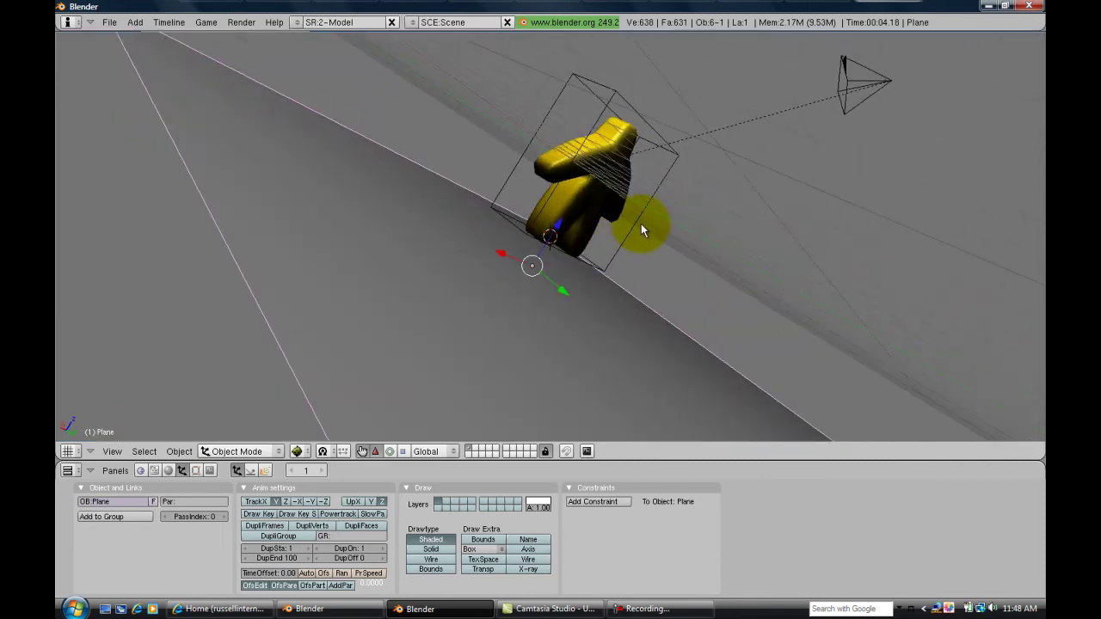
pyautogui.rightClick(383, 301)
pyautogui.moveTo(383, 301); pyautogui.dragTo(470, 232, button='middle')
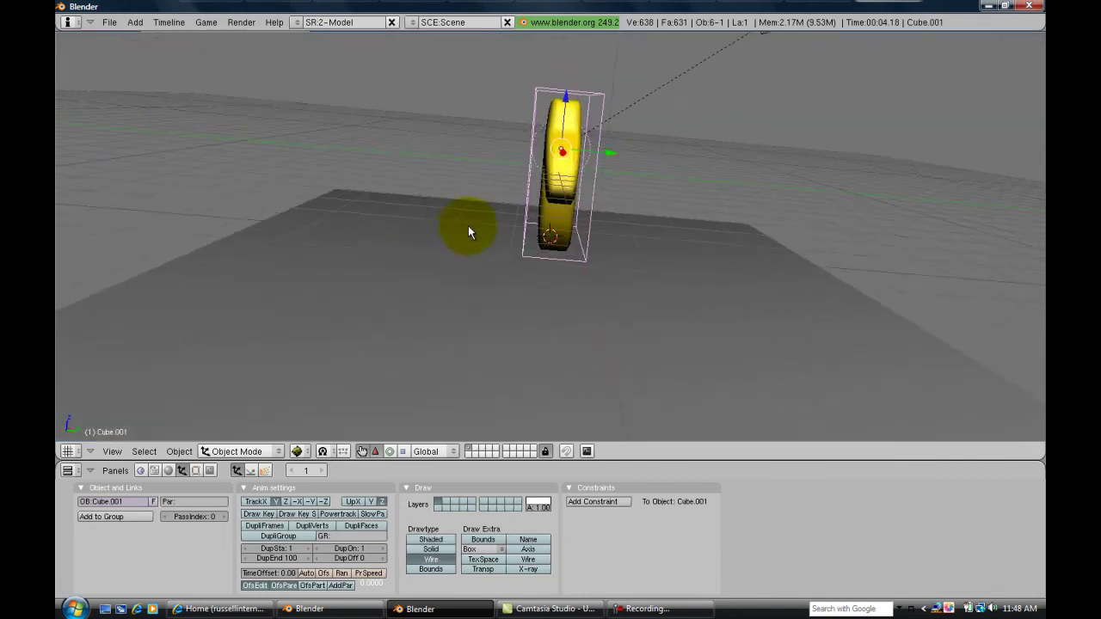
# Test-run the game once more, then orbit to a level front view of the figure
pyautogui.press('p')
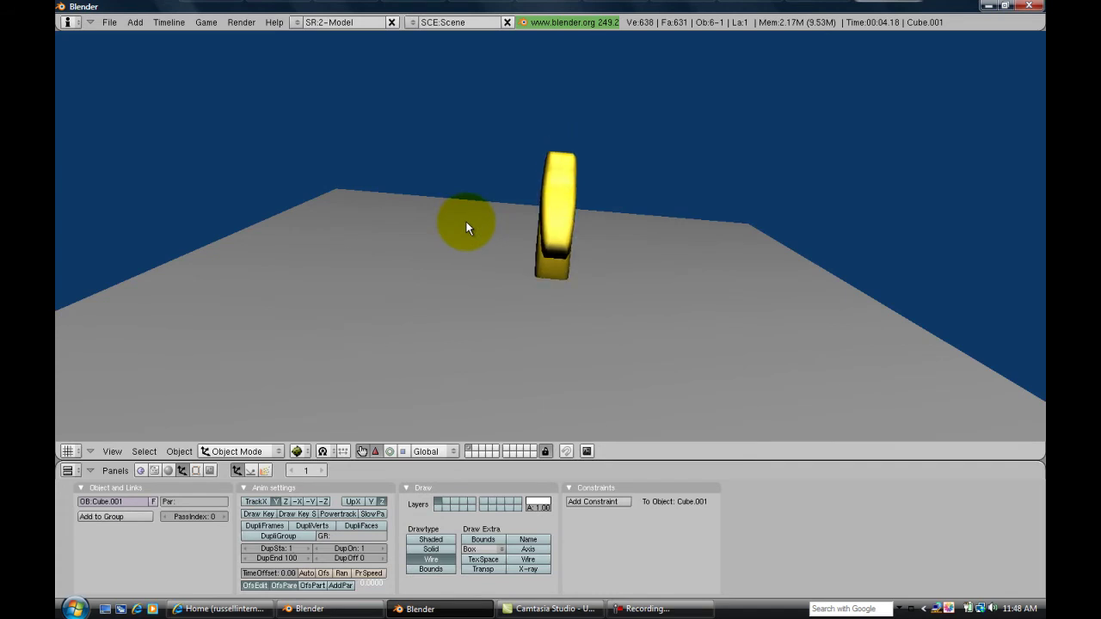
pyautogui.press('Escape')
pyautogui.moveTo(582, 249); pyautogui.dragTo(560, 166, button='middle')
pyautogui.scroll(3, 557, 199)
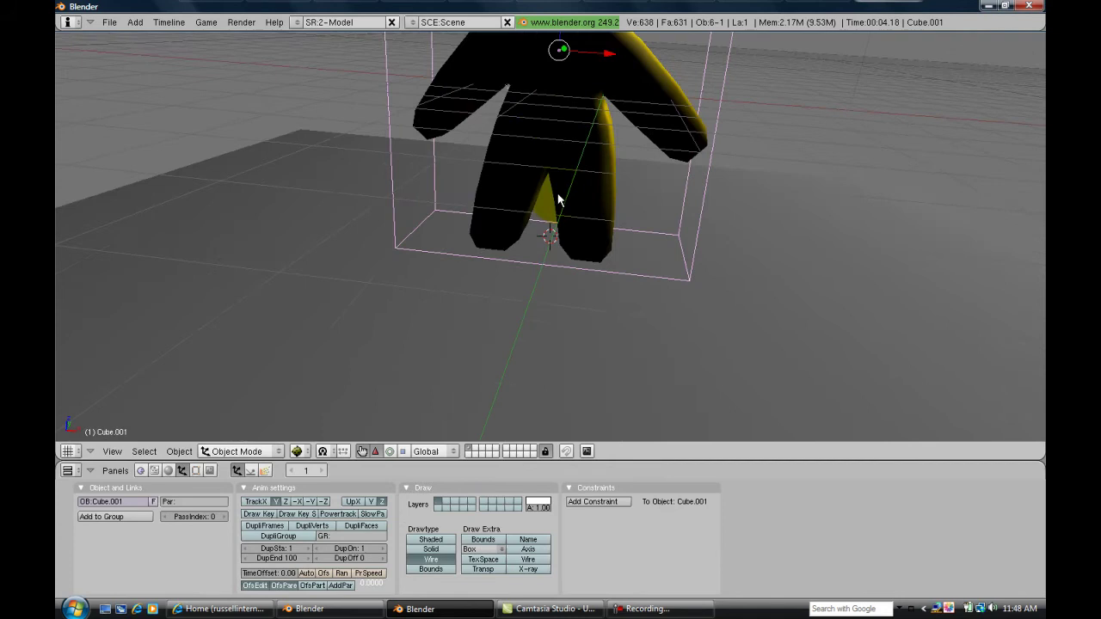
pyautogui.moveTo(555, 120); pyautogui.dragTo(555, 165, button='middle')
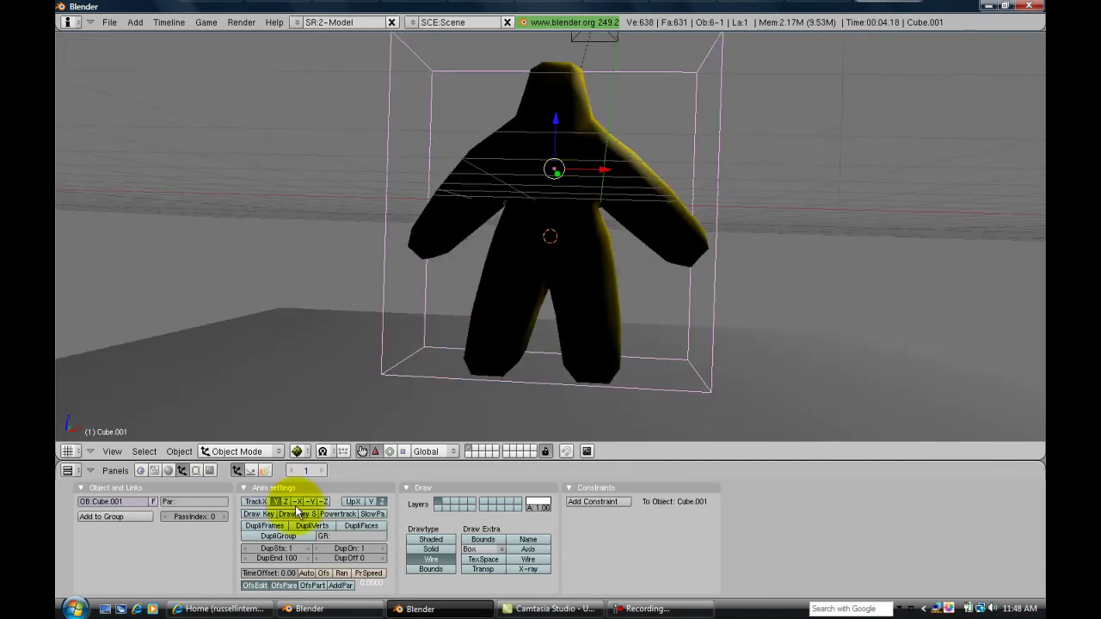
# Show the character's game logic settings and switch the viewport draw type to Wireframe
pyautogui.click(140, 471)
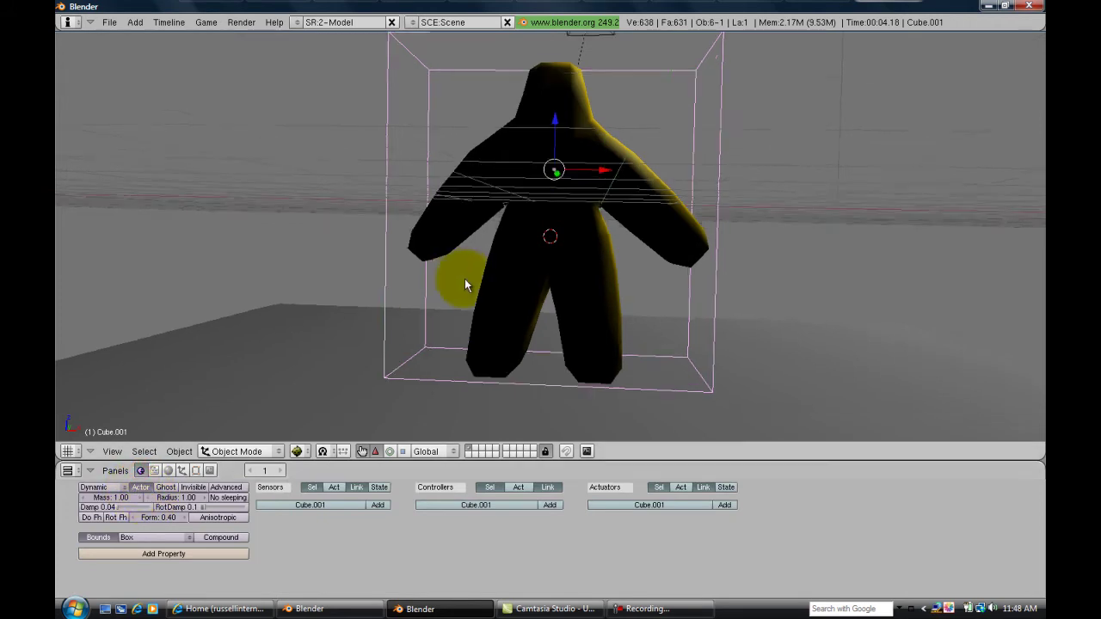
pyautogui.moveTo(462, 283); pyautogui.dragTo(379, 421, button='middle')
pyautogui.click(296, 451)
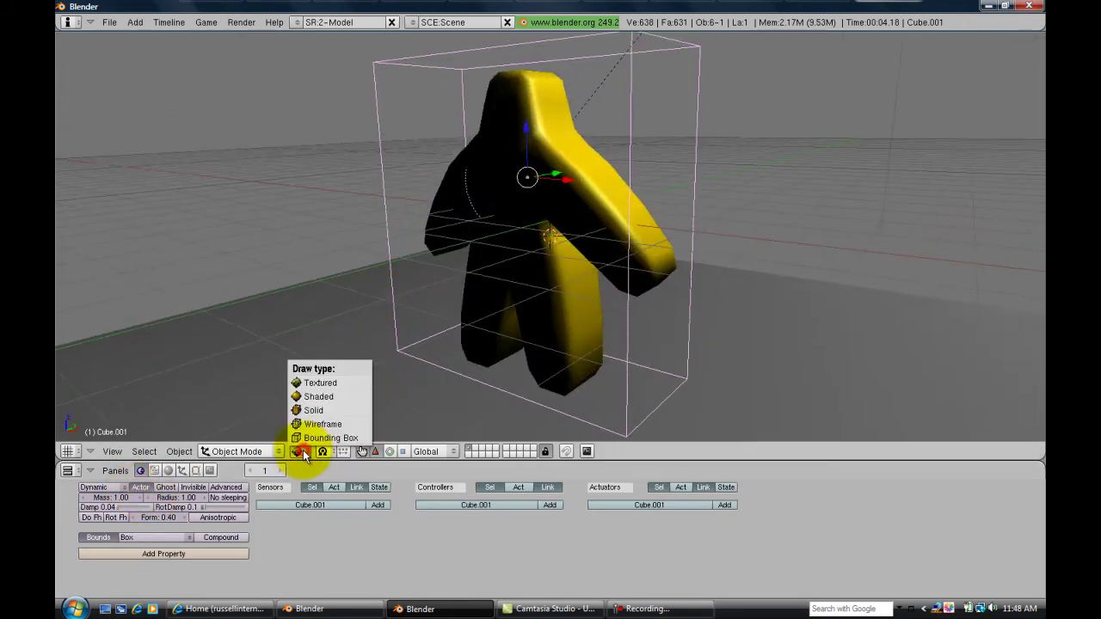
pyautogui.click(306, 425)
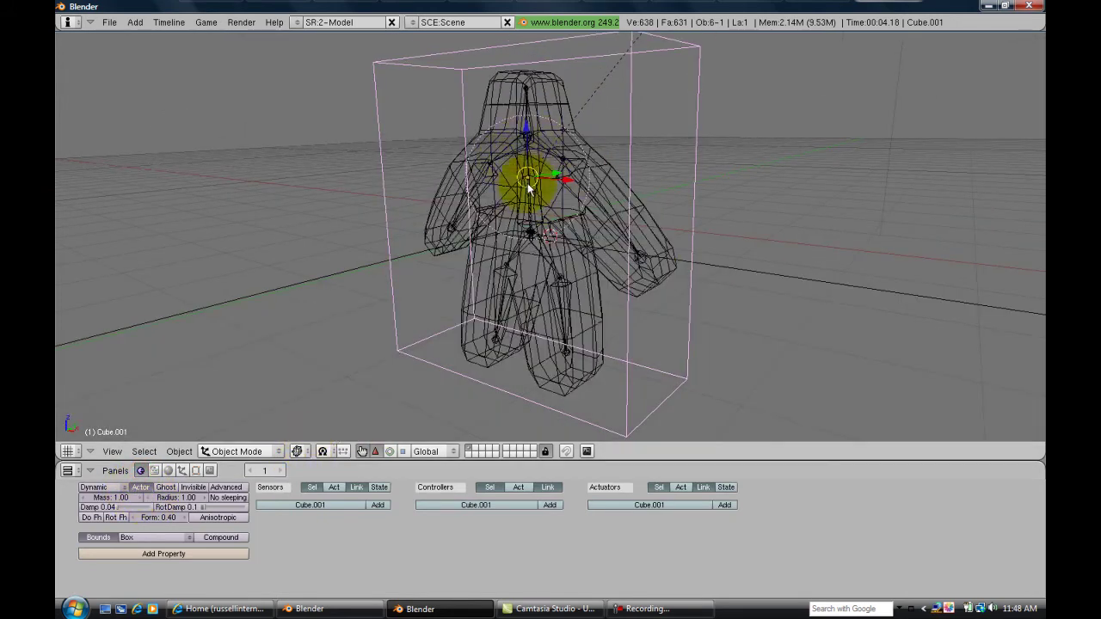
pyautogui.moveTo(526, 341); pyautogui.dragTo(541, 289, button='middle')
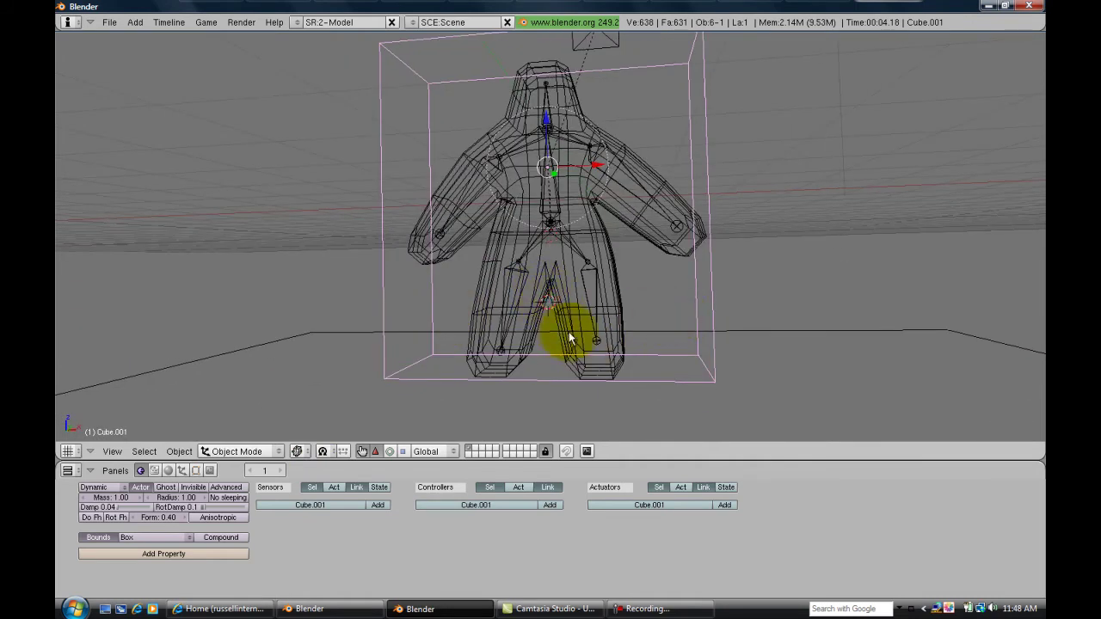
pyautogui.moveTo(559, 331); pyautogui.dragTo(584, 289, button='middle')
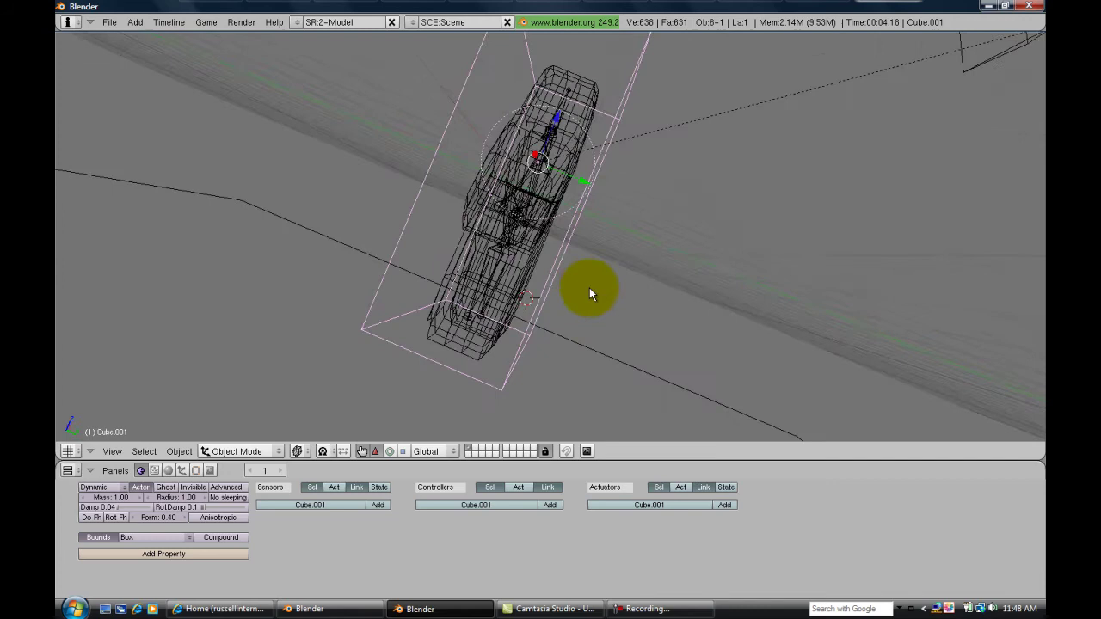
pyautogui.moveTo(499, 286); pyautogui.dragTo(516, 249, button='middle')
pyautogui.click(196, 470)
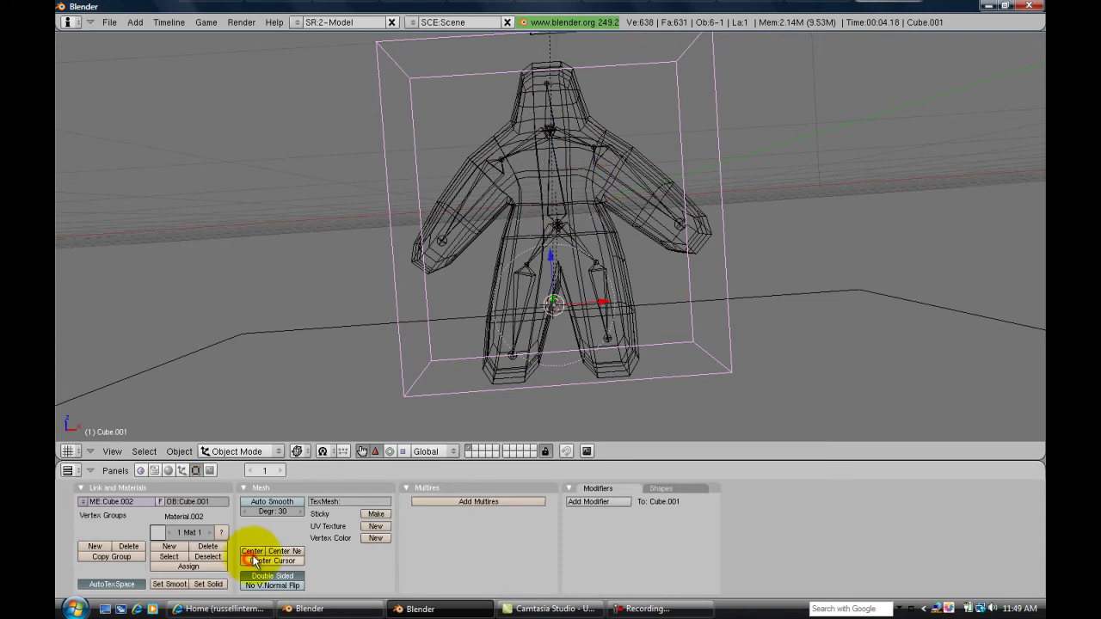
pyautogui.moveTo(602, 301); pyautogui.dragTo(464, 223, button='middle')
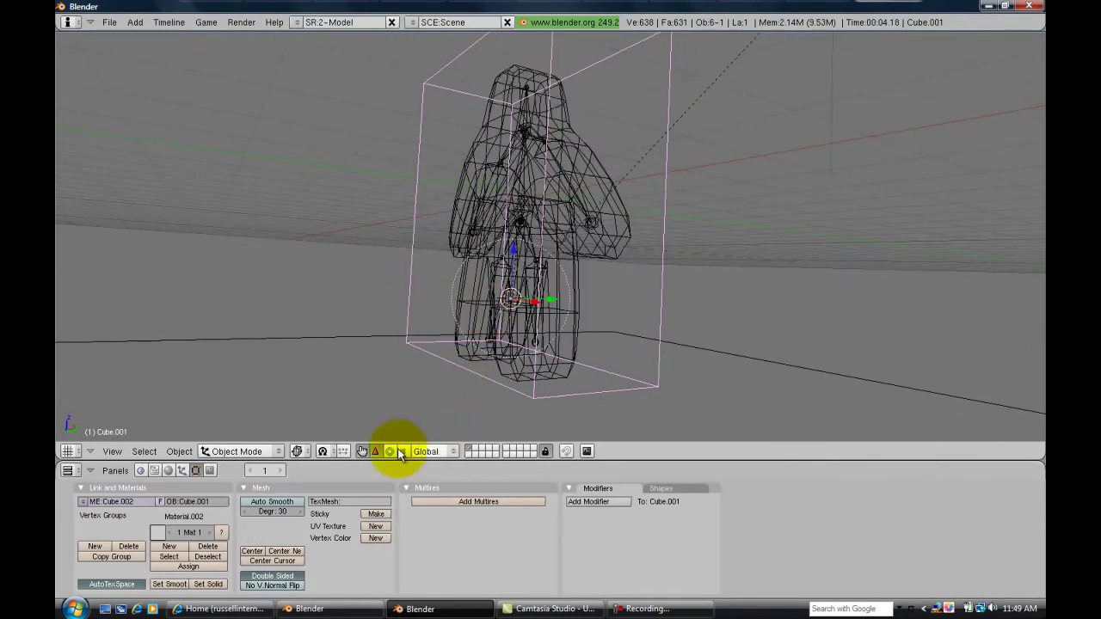
pyautogui.click(295, 451)
pyautogui.click(323, 408)
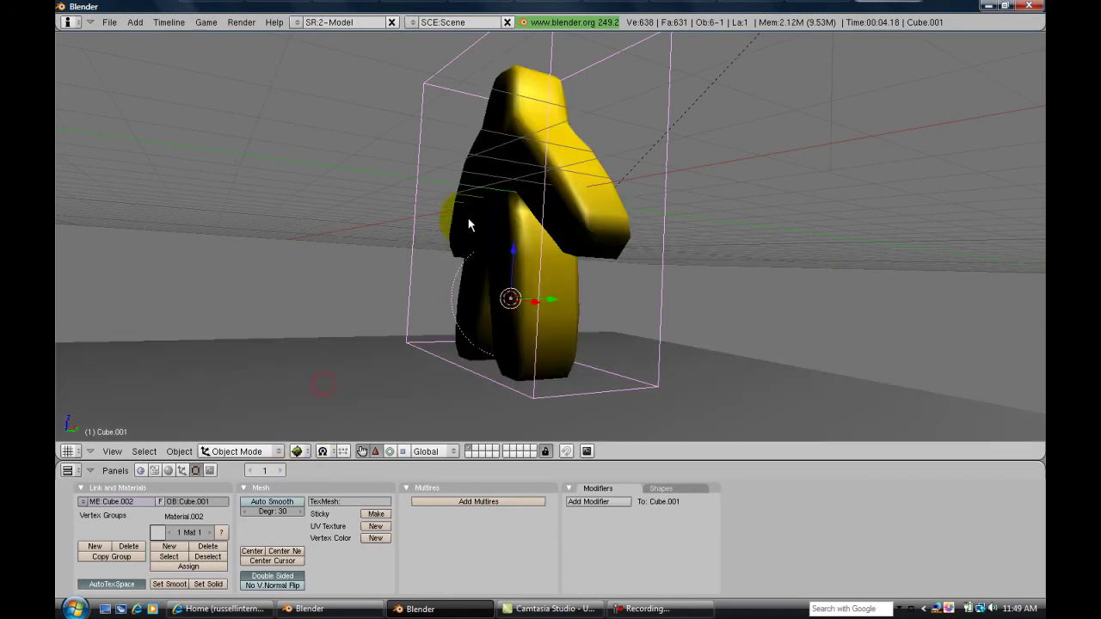
pyautogui.press('p')
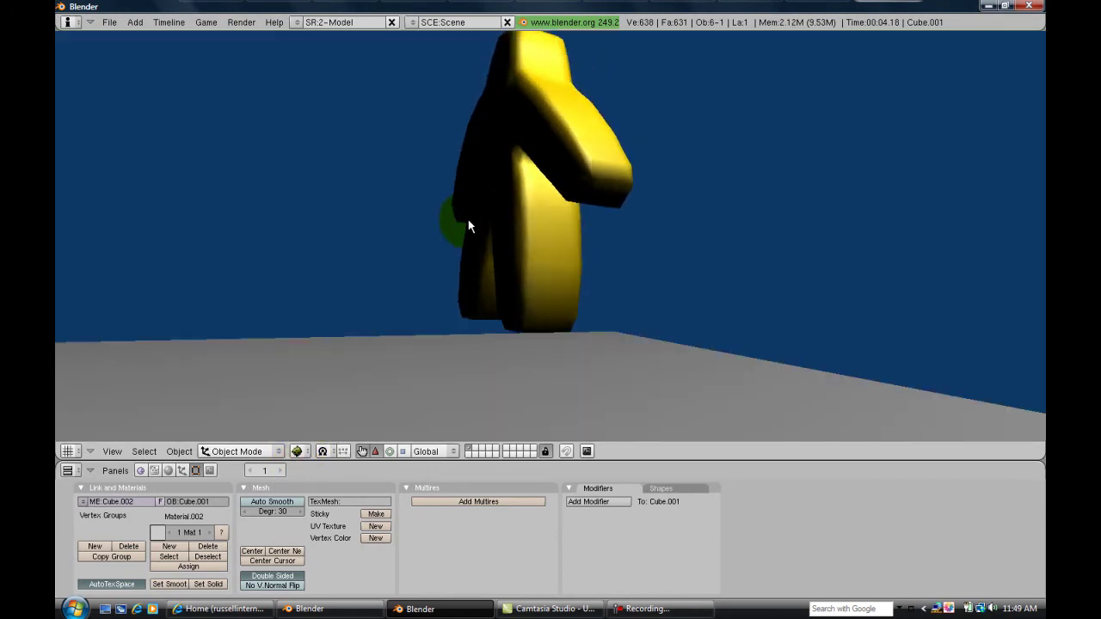
pyautogui.press('Escape')
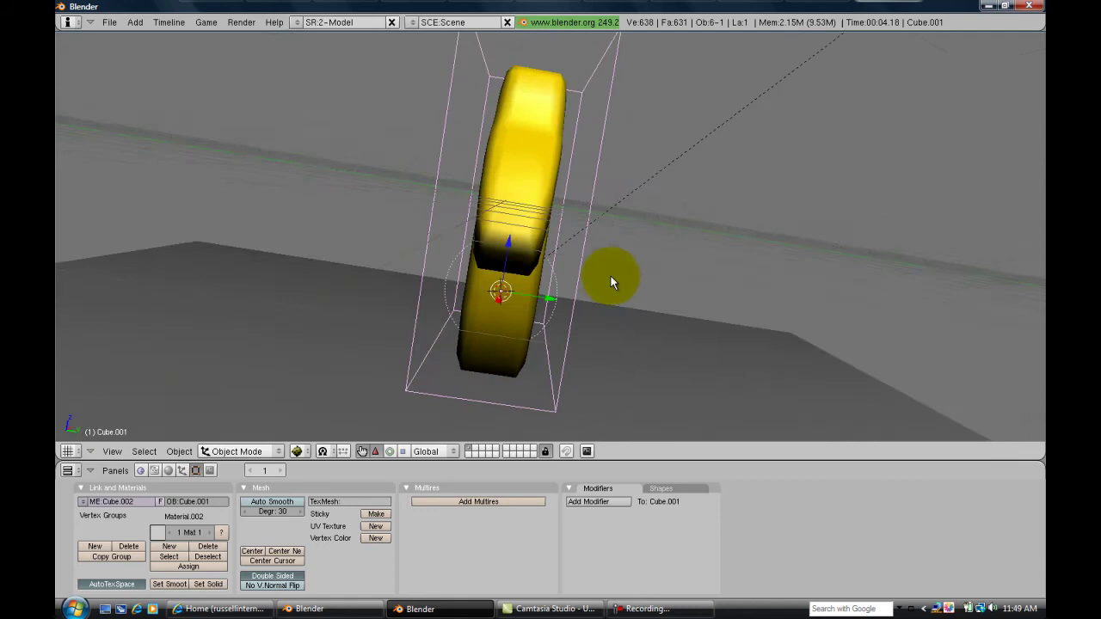
pyautogui.press('KP_0')
pyautogui.press('p')
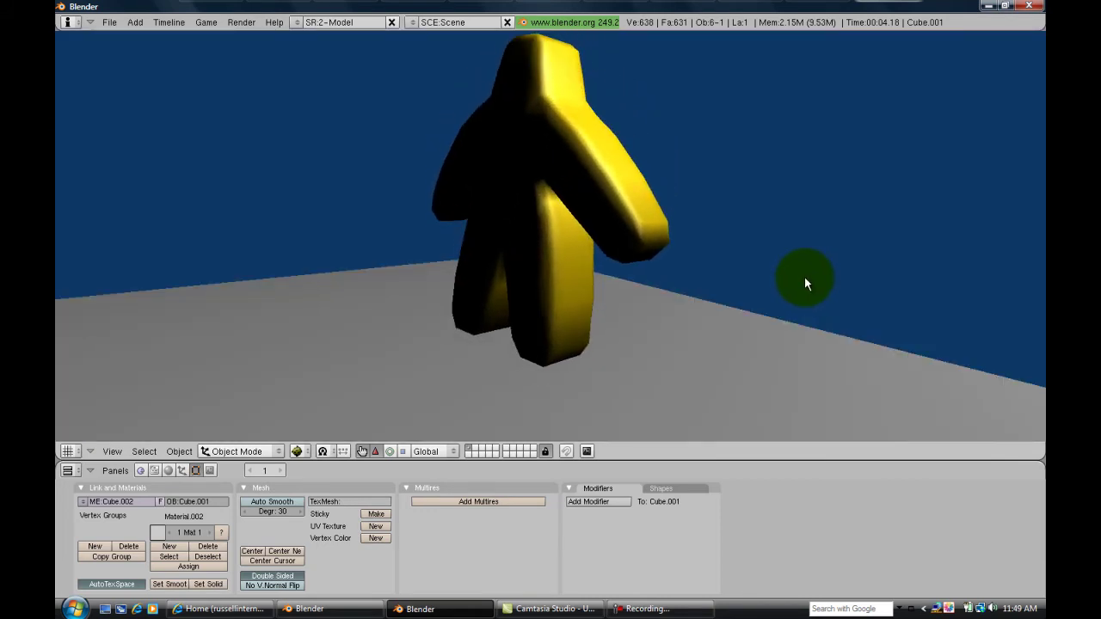
pyautogui.press('Escape')
pyautogui.moveTo(582, 321); pyautogui.dragTo(596, 291, button='middle')
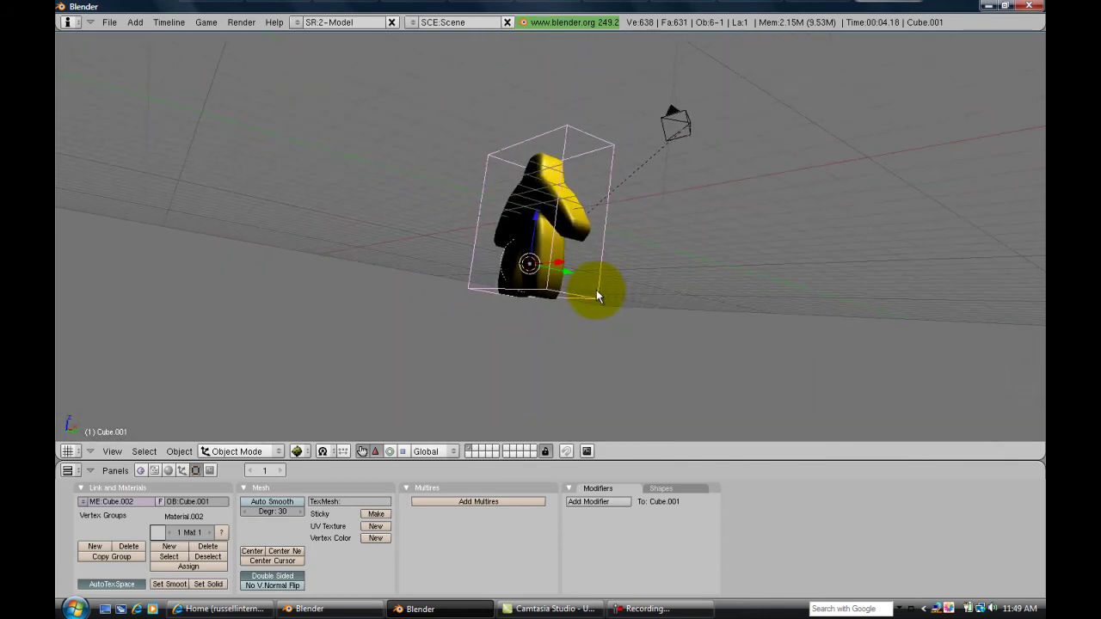
pyautogui.press('p')
pyautogui.press('Escape')
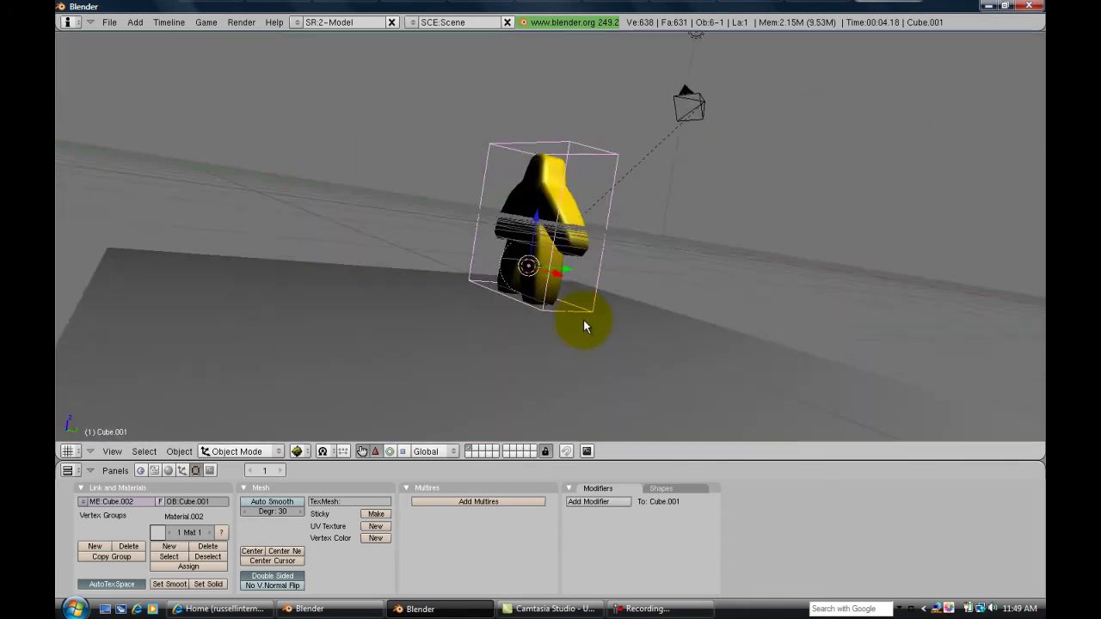
pyautogui.press('p')
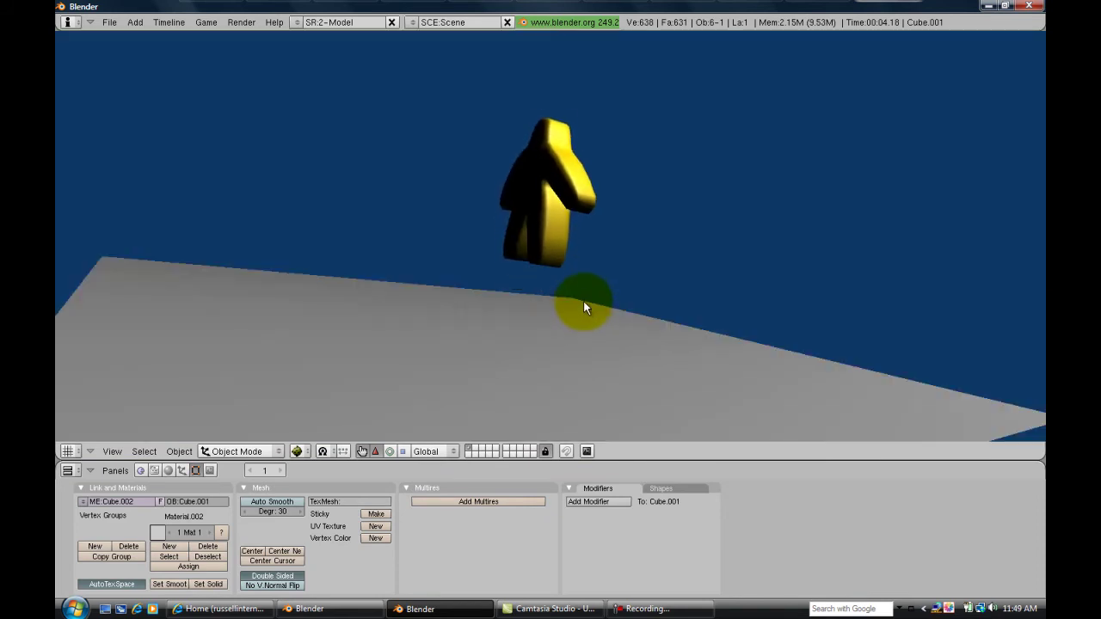
pyautogui.press('Escape')
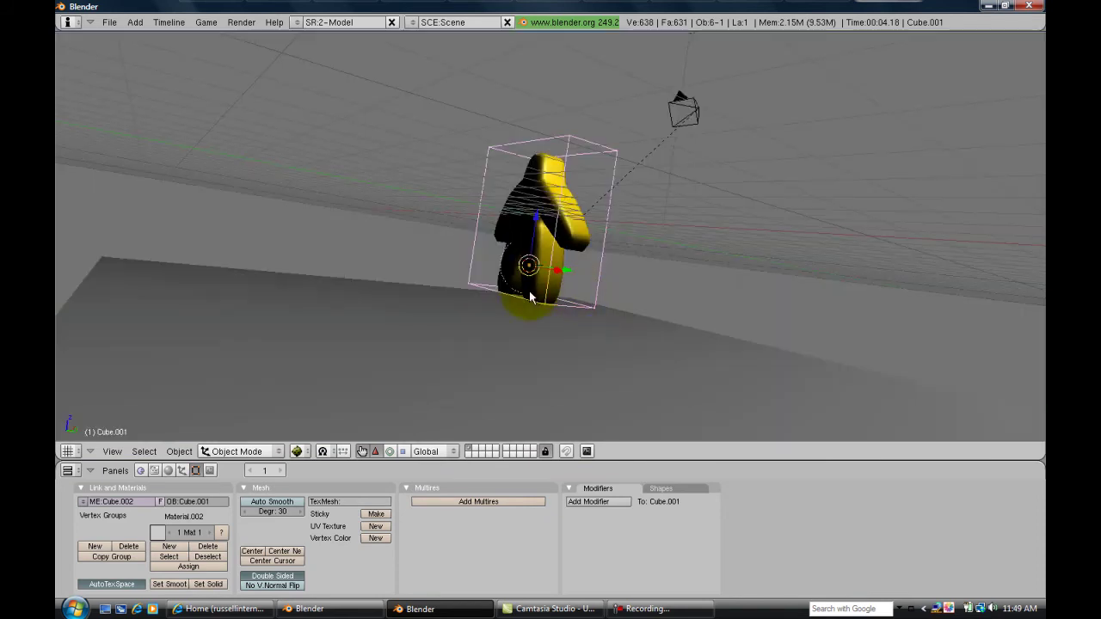
pyautogui.moveTo(528, 291); pyautogui.dragTo(609, 306, button='middle')
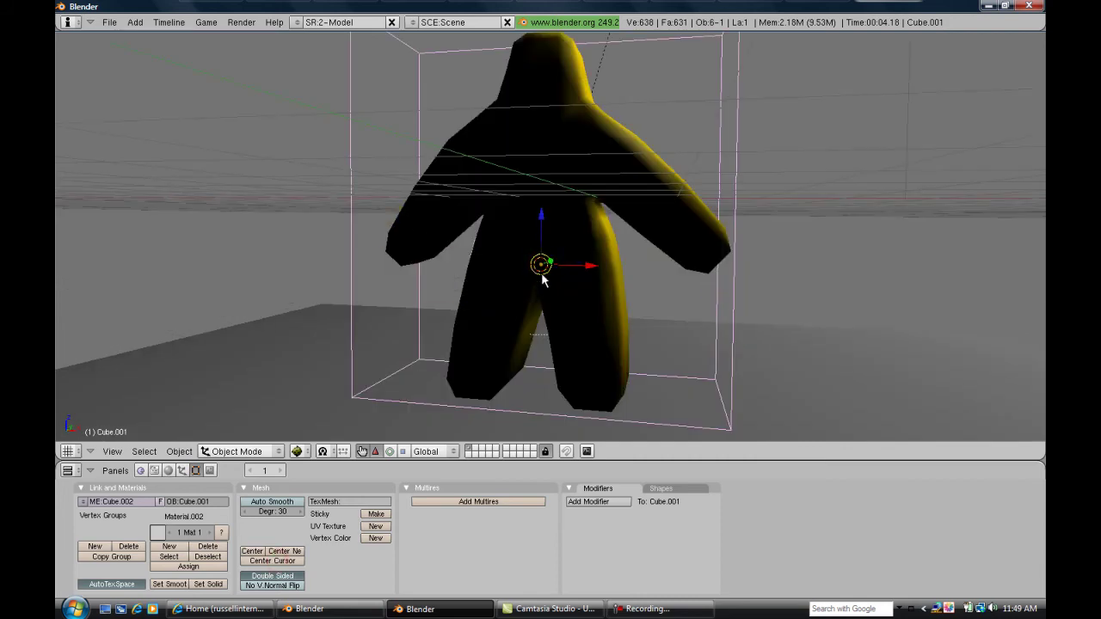
pyautogui.moveTo(537, 268); pyautogui.dragTo(480, 251, button='middle')
pyautogui.press('F12')
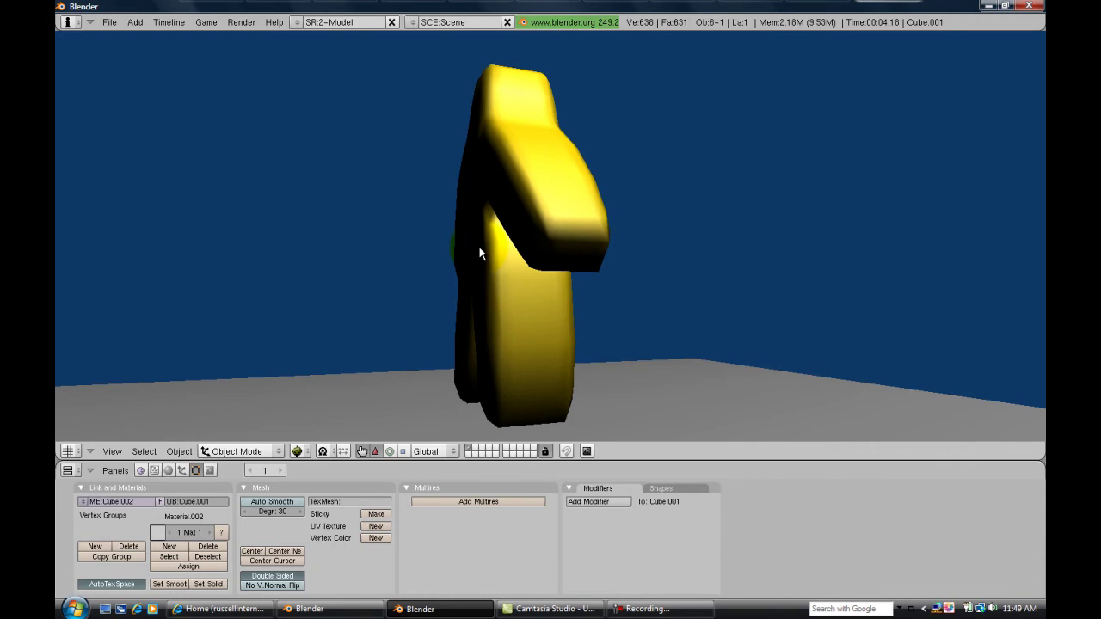
pyautogui.press('Escape')
pyautogui.moveTo(472, 347); pyautogui.dragTo(394, 282, button='middle')
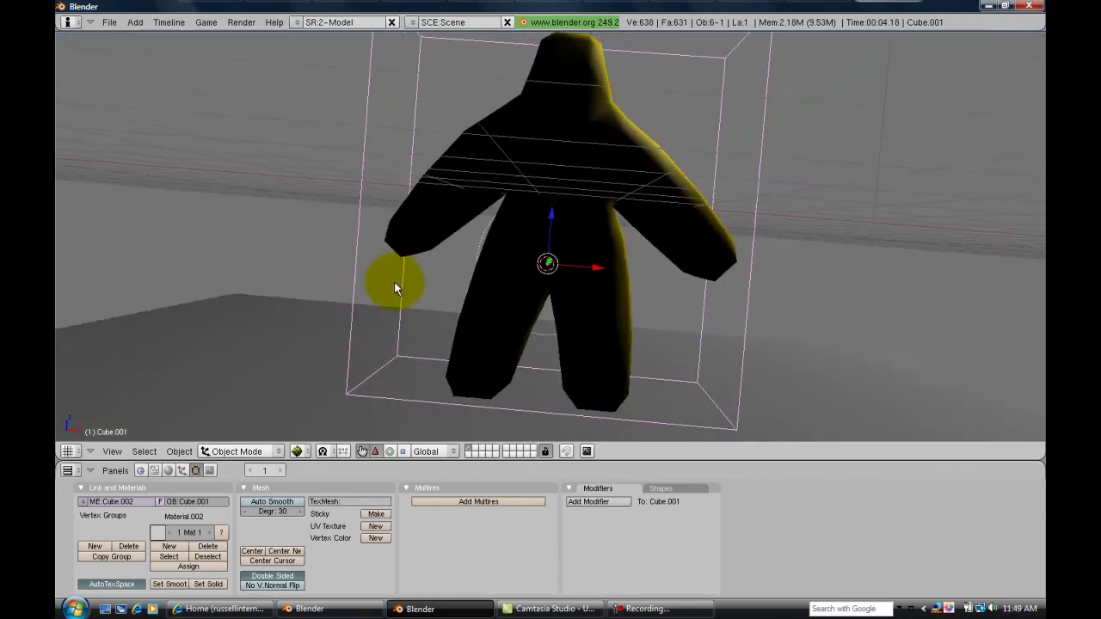
pyautogui.moveTo(404, 227); pyautogui.dragTo(378, 251, button='middle')
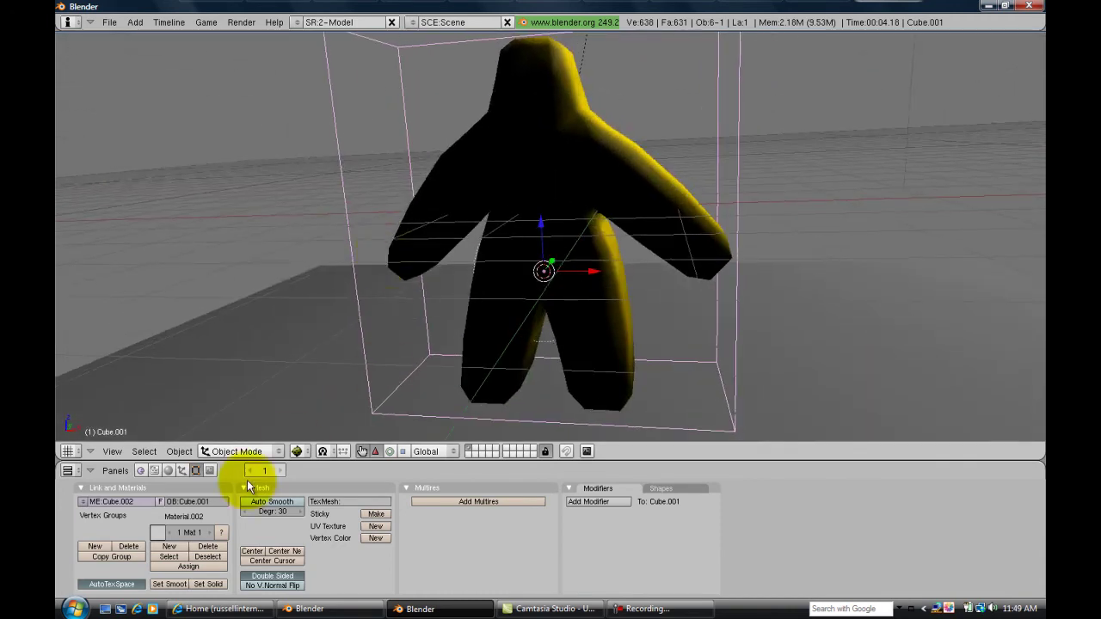
# Give Cube.001 a Keyboard W sensor linked through an AND controller to a Motion actuator, Loc Y -0.10
pyautogui.click(140, 471)
pyautogui.click(378, 505)
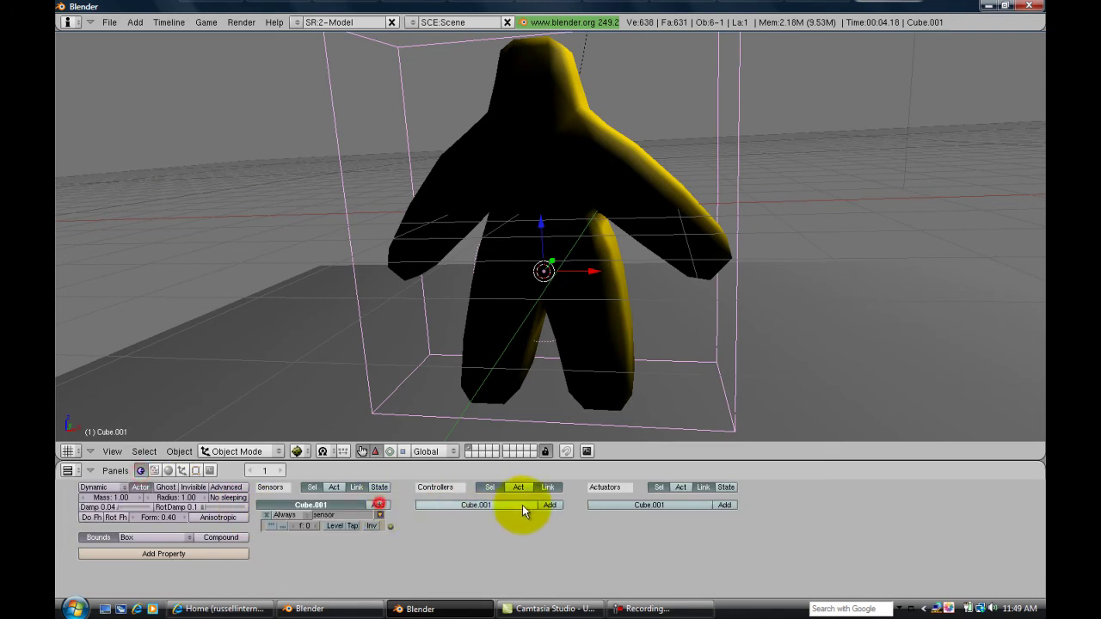
pyautogui.click(549, 505)
pyautogui.click(724, 505)
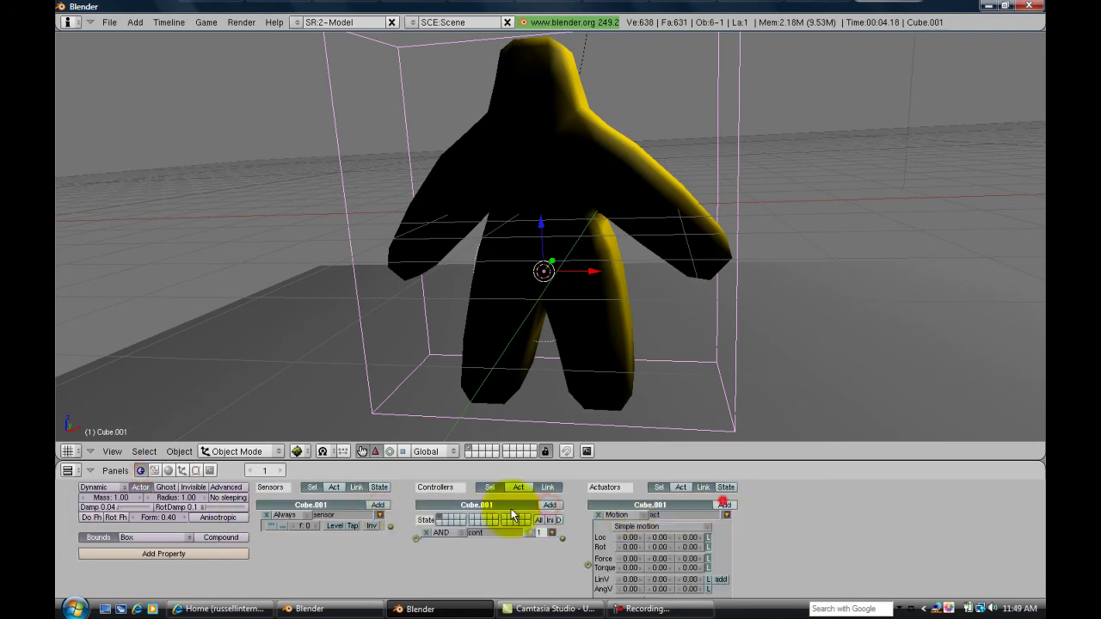
pyautogui.click(299, 514)
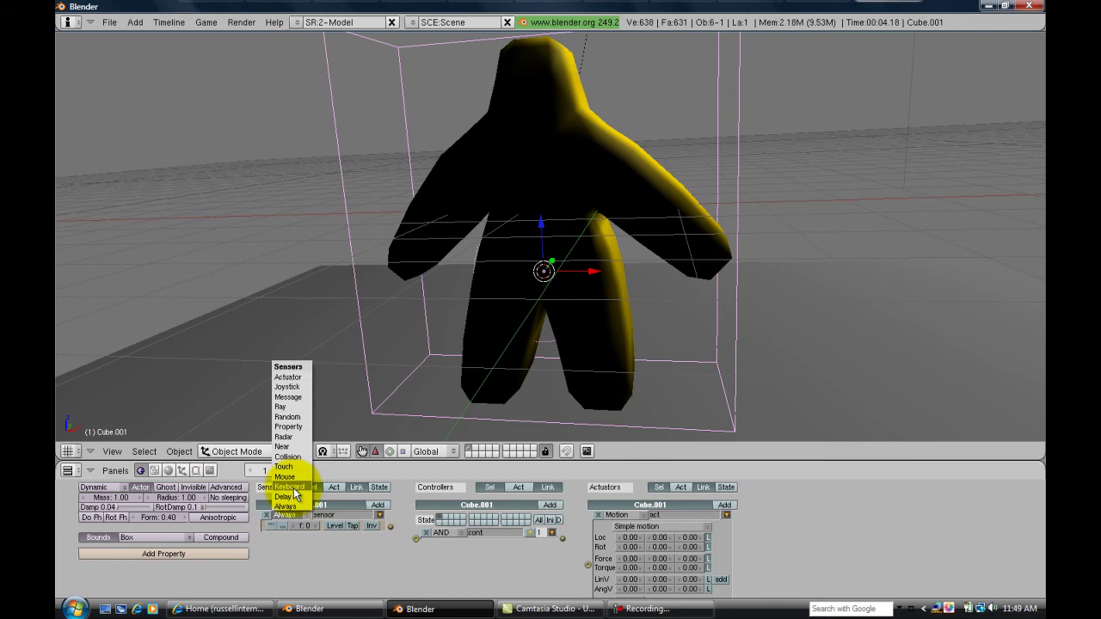
pyautogui.click(289, 486)
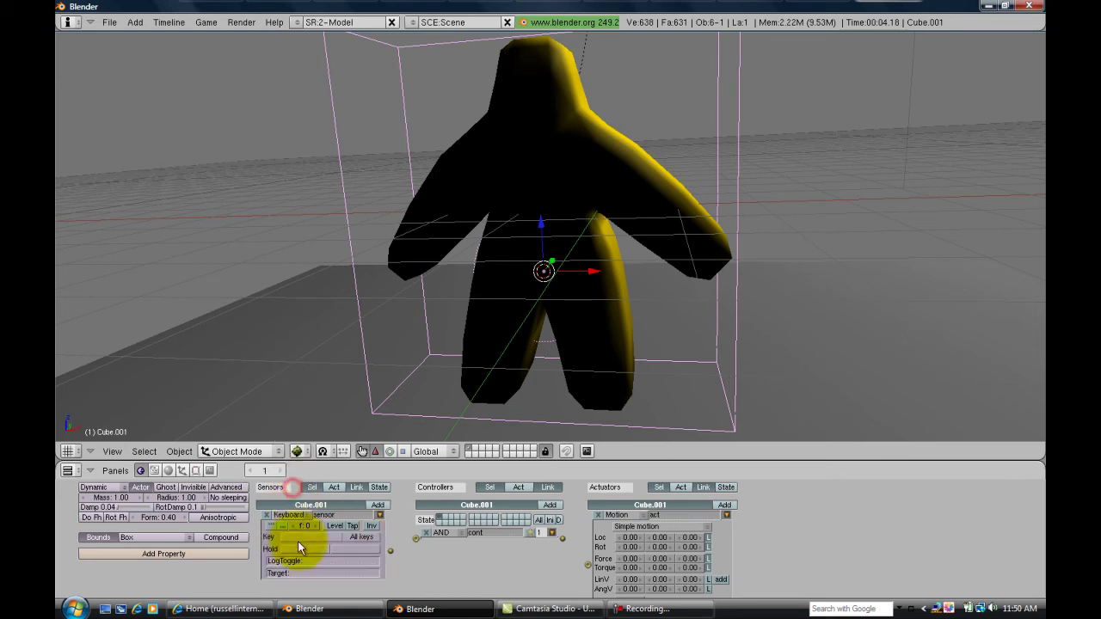
pyautogui.press('w')
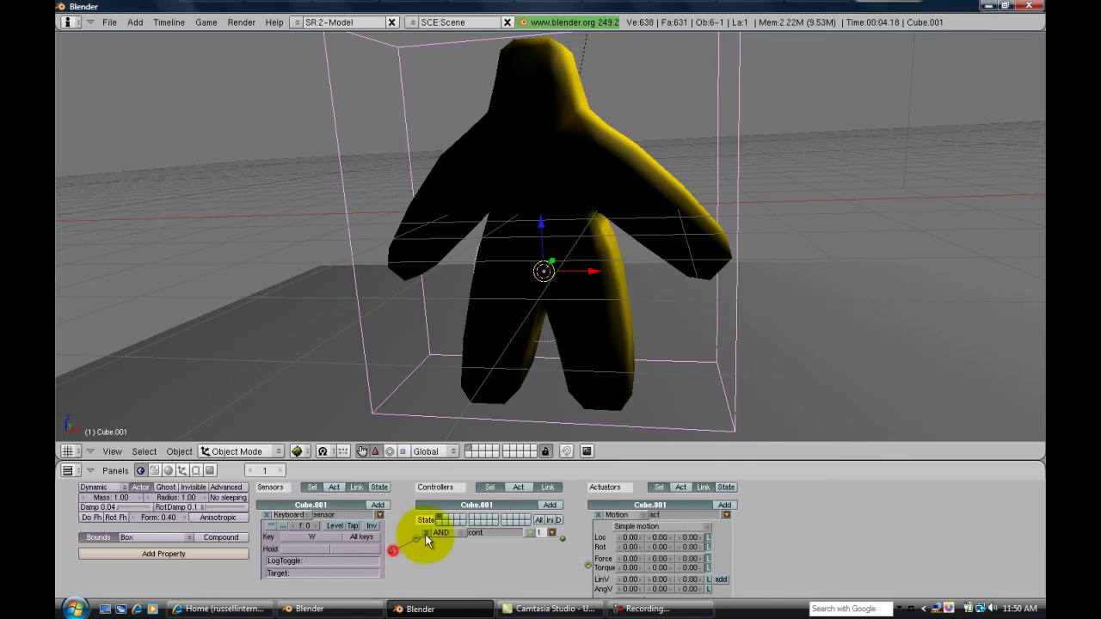
pyautogui.moveTo(565, 534); pyautogui.dragTo(589, 566)
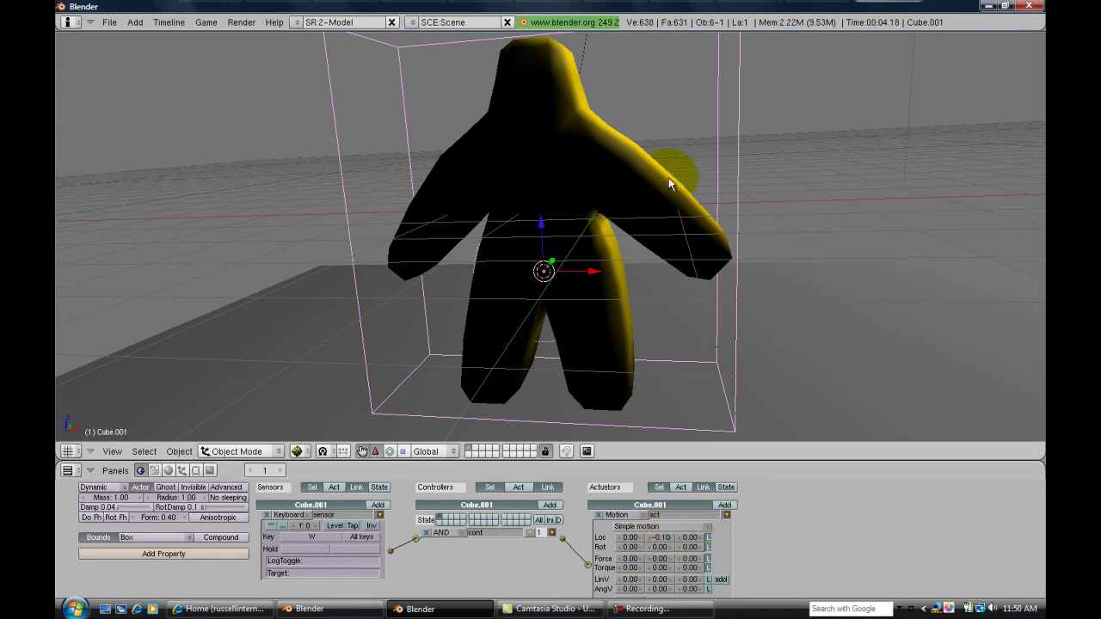
# Test the W movement in the running game, then orbit to a side angle
pyautogui.press('p')
pyautogui.press('w')
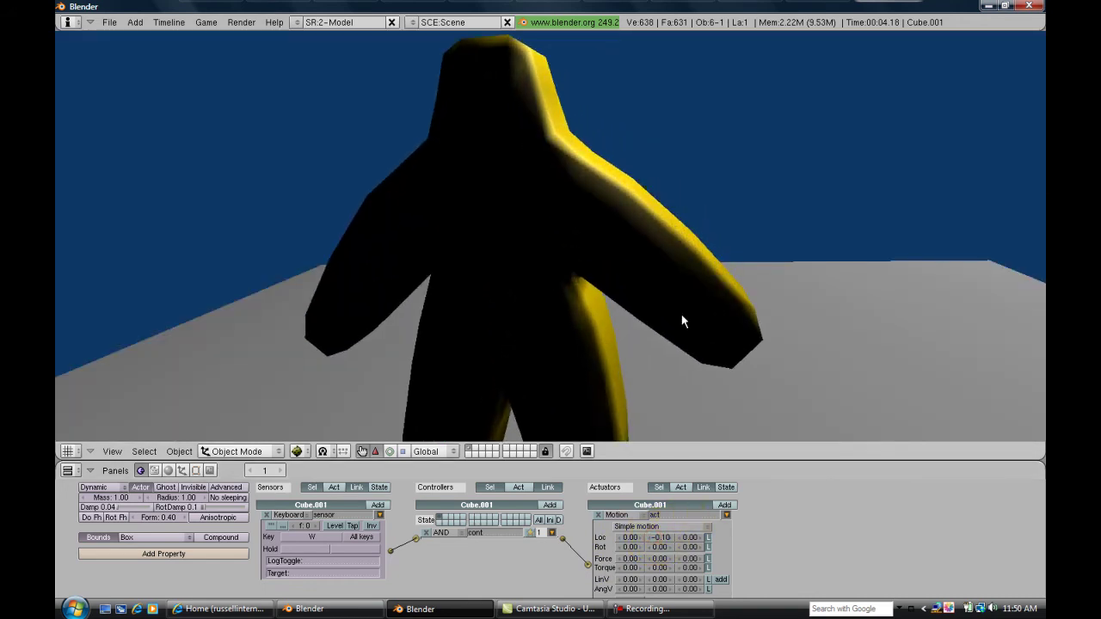
pyautogui.press('Escape')
pyautogui.moveTo(661, 343); pyautogui.dragTo(644, 313, button='middle')
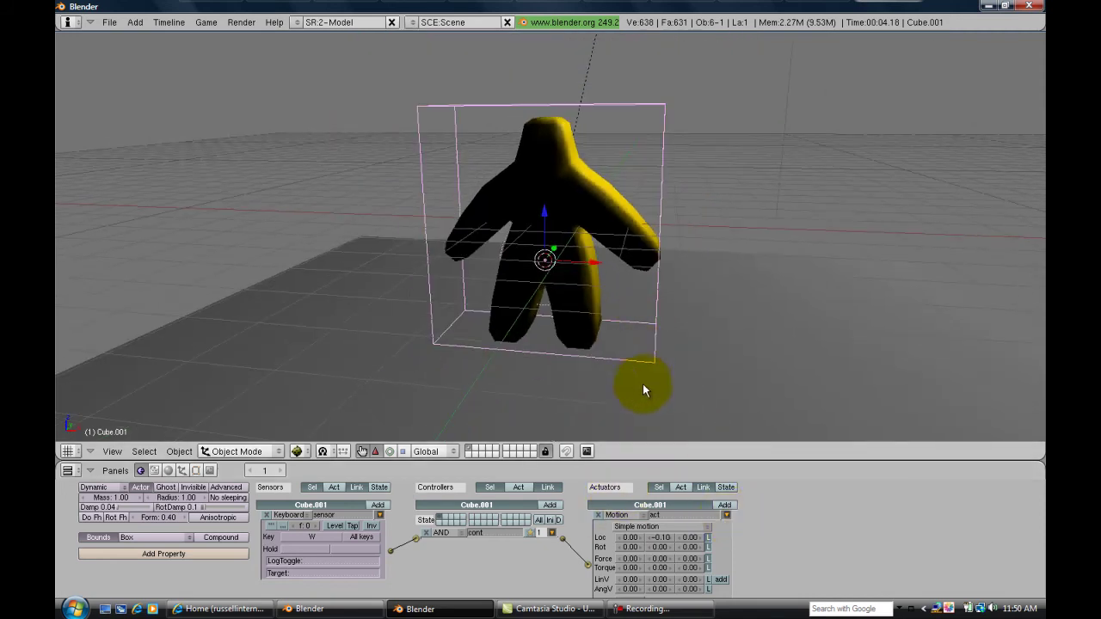
pyautogui.moveTo(644, 386); pyautogui.dragTo(552, 337, button='middle')
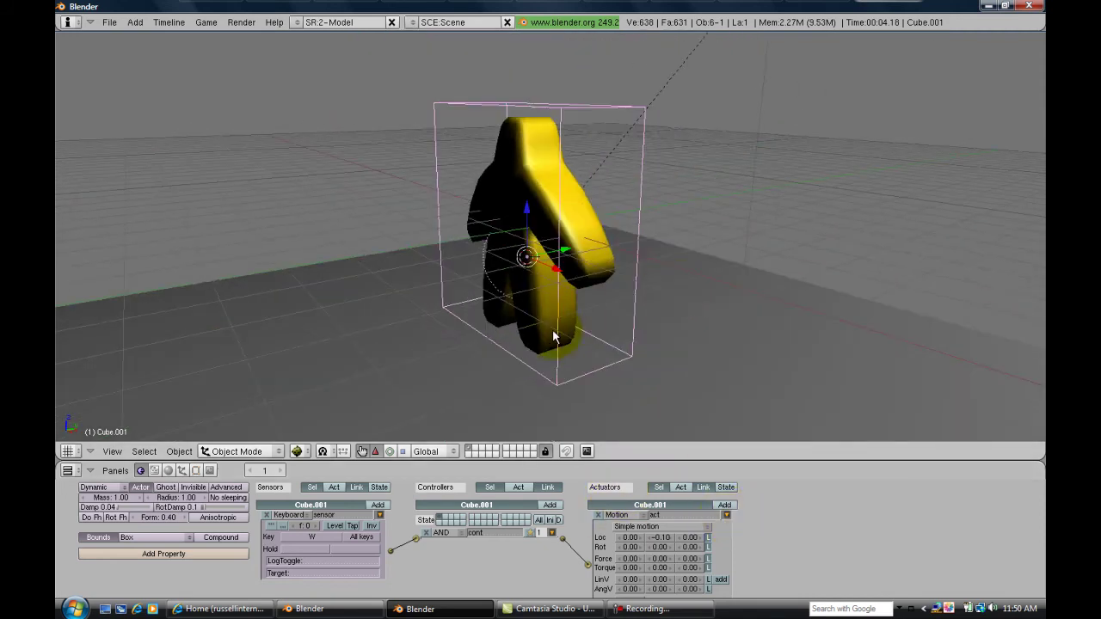
# Switch the viewport to wireframe and select the character's armature
pyautogui.click(296, 451)
pyautogui.click(309, 417)
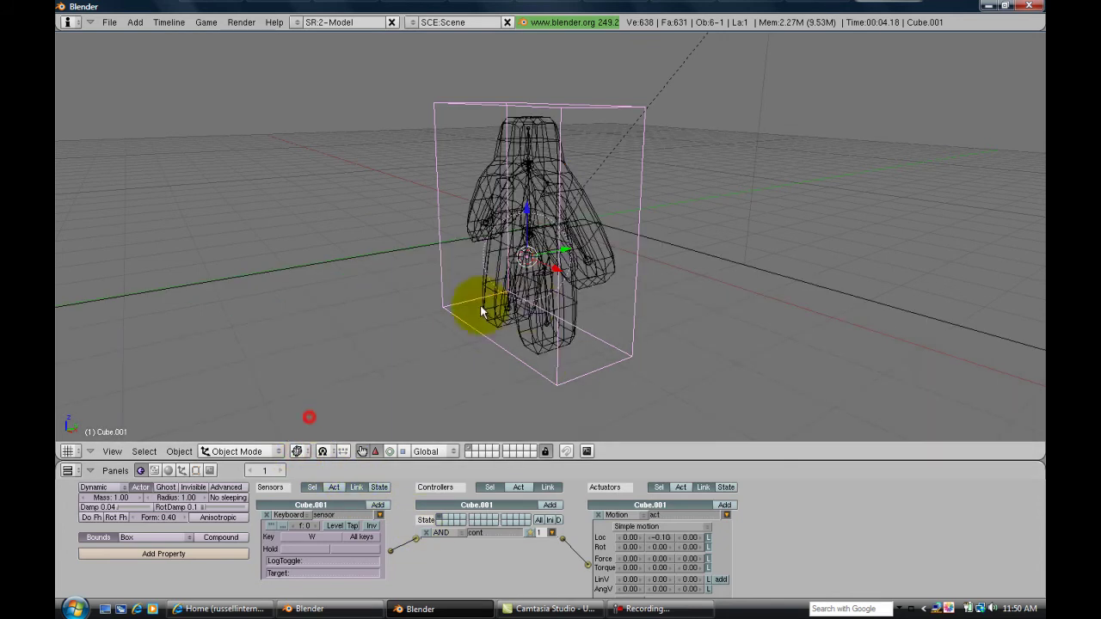
pyautogui.rightClick(543, 279)
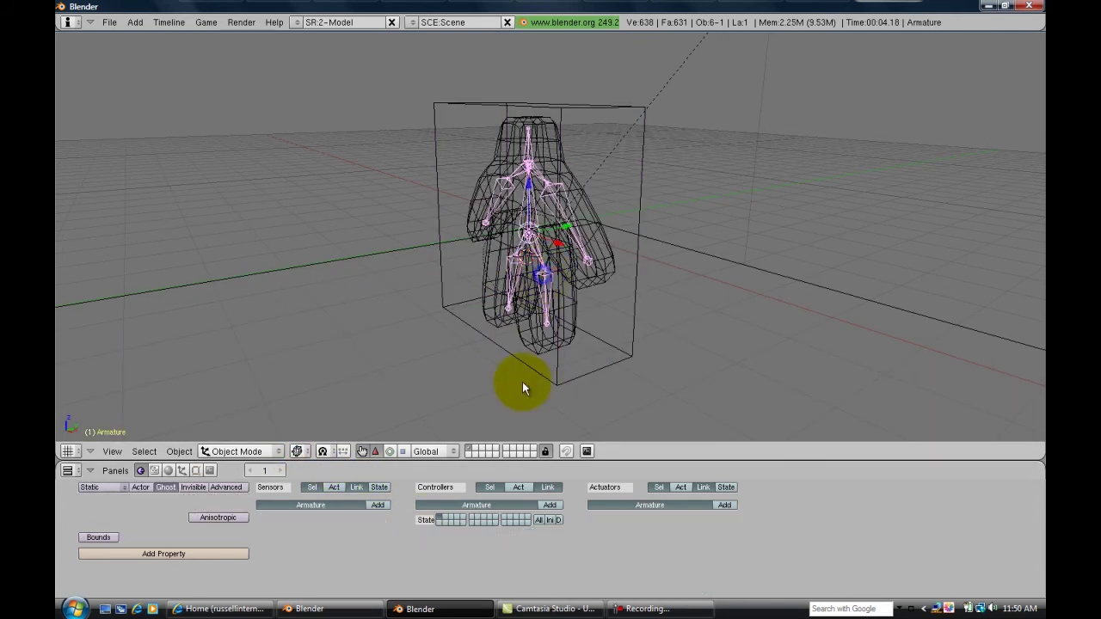
# Add a Keyboard sensor, AND controller and actuator to the armature and wire them together
pyautogui.click(378, 505)
pyautogui.click(549, 505)
pyautogui.click(725, 505)
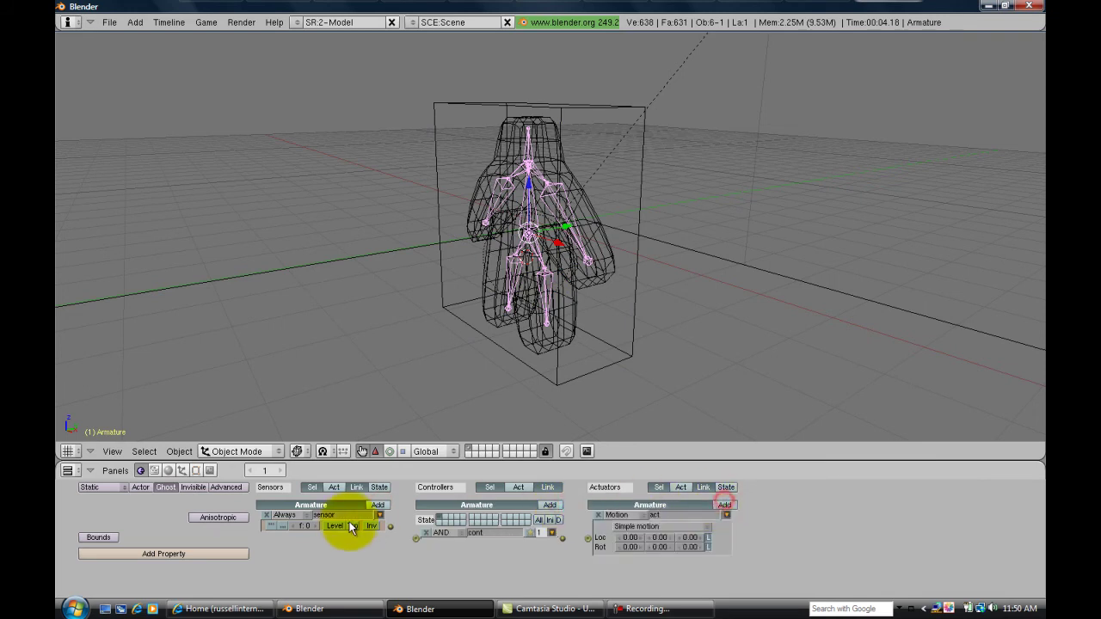
pyautogui.click(288, 514)
pyautogui.click(301, 487)
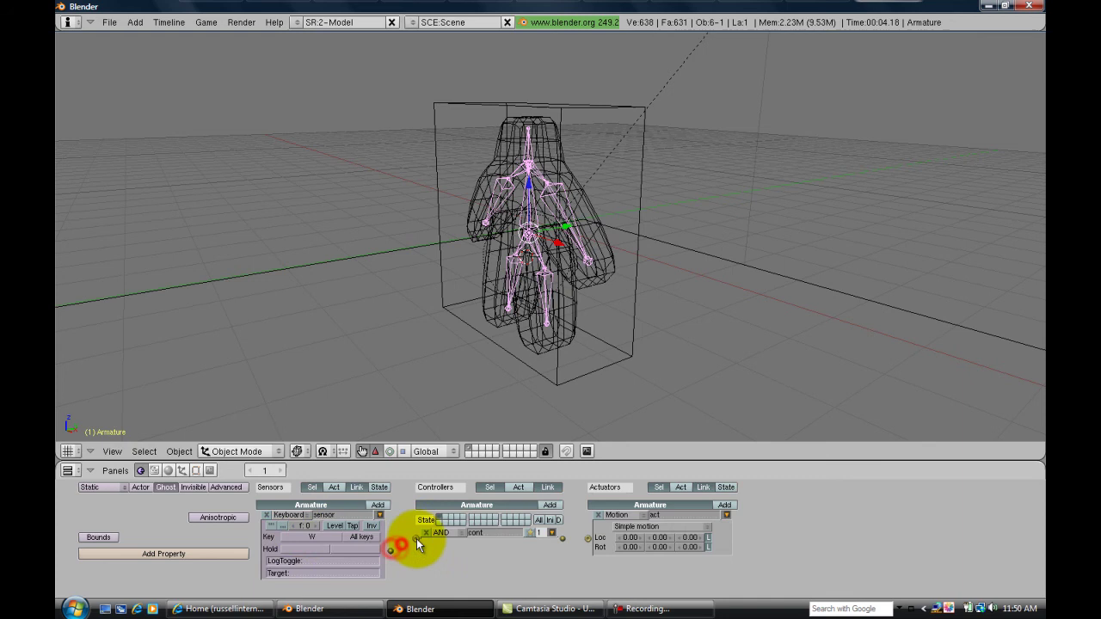
pyautogui.moveTo(389, 548); pyautogui.dragTo(416, 538)
pyautogui.moveTo(563, 538); pyautogui.dragTo(589, 538)
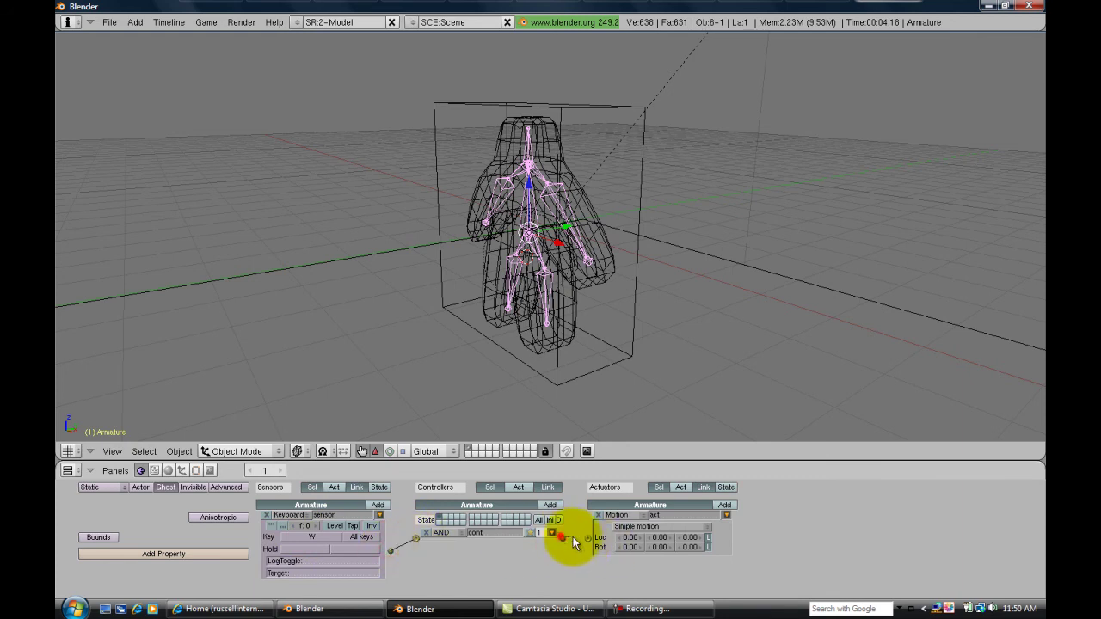
# Make the actuator an Action actuator with end frame 55 and Loop End playback
pyautogui.click(613, 514)
pyautogui.click(623, 503)
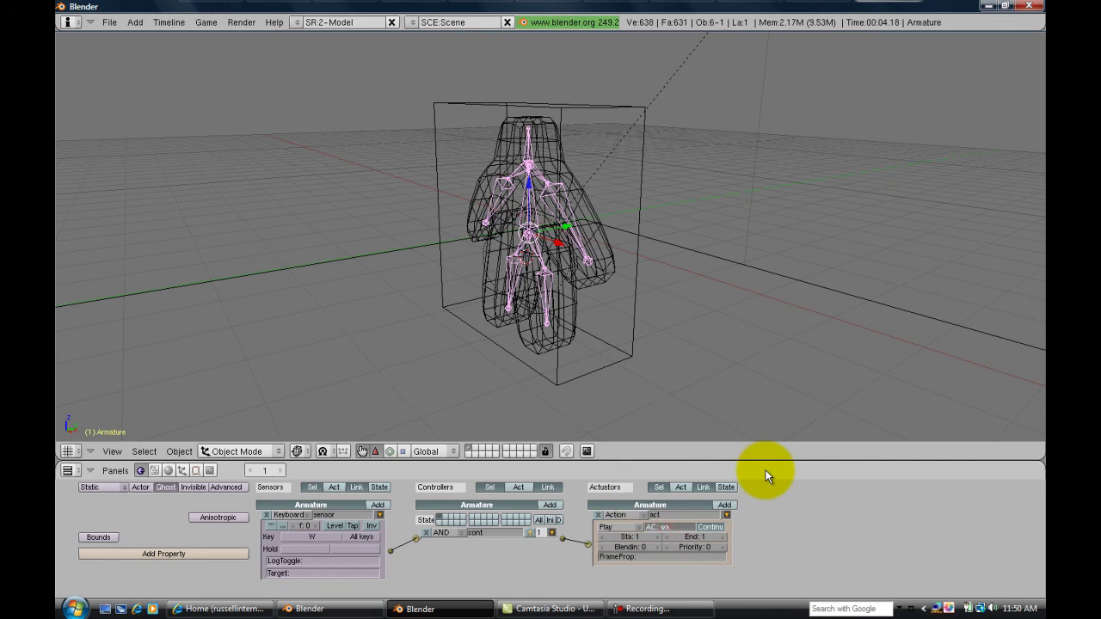
pyautogui.click(700, 536)
pyautogui.write('55')
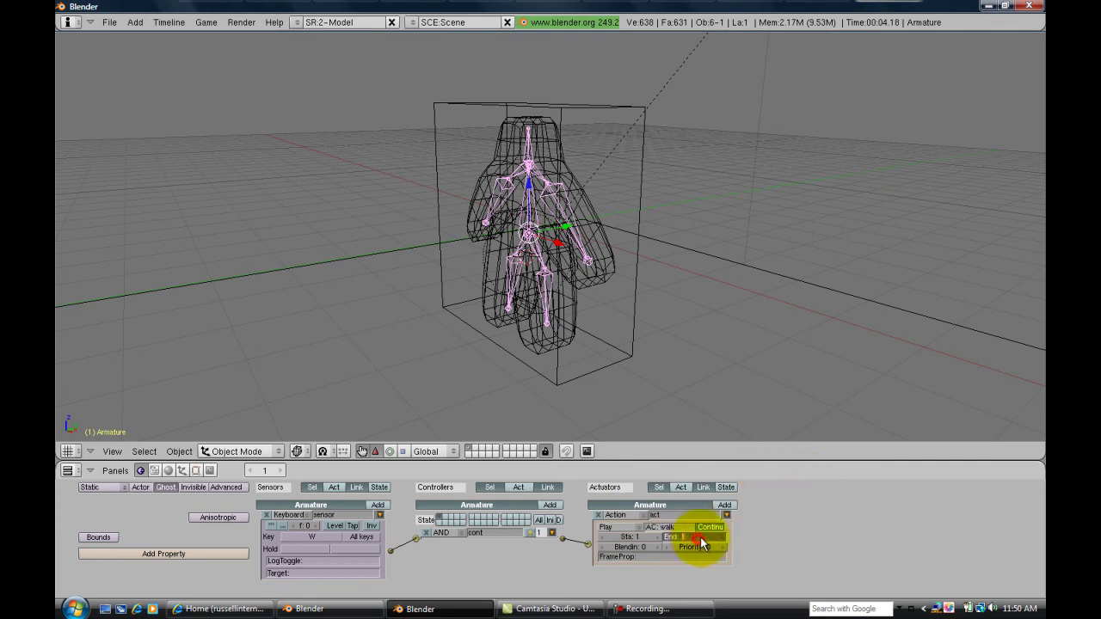
pyautogui.press('Return')
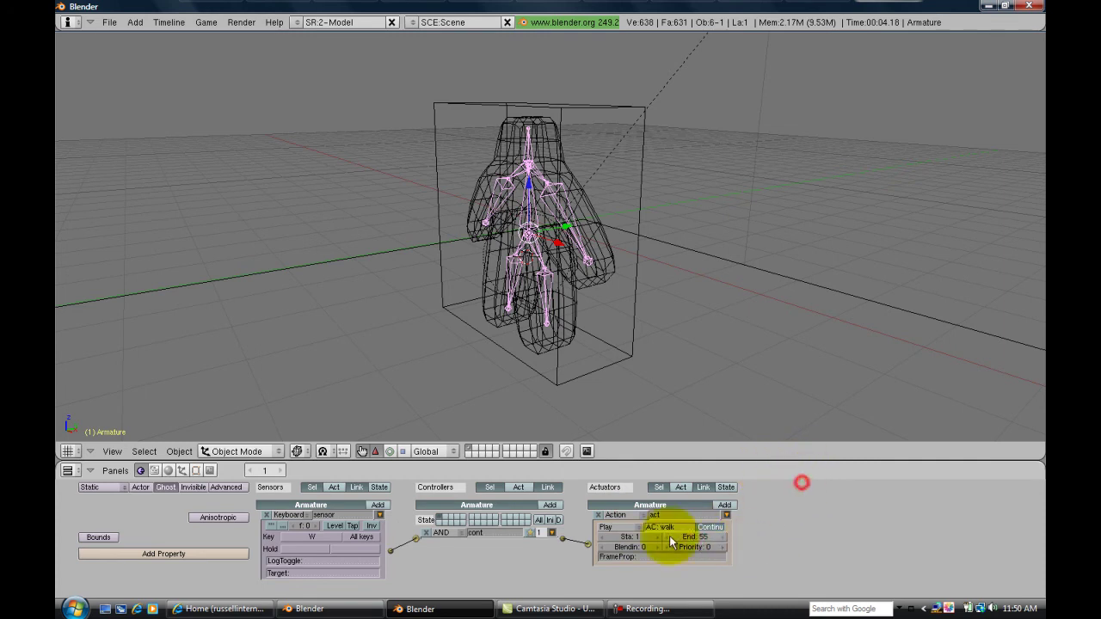
pyautogui.click(631, 524)
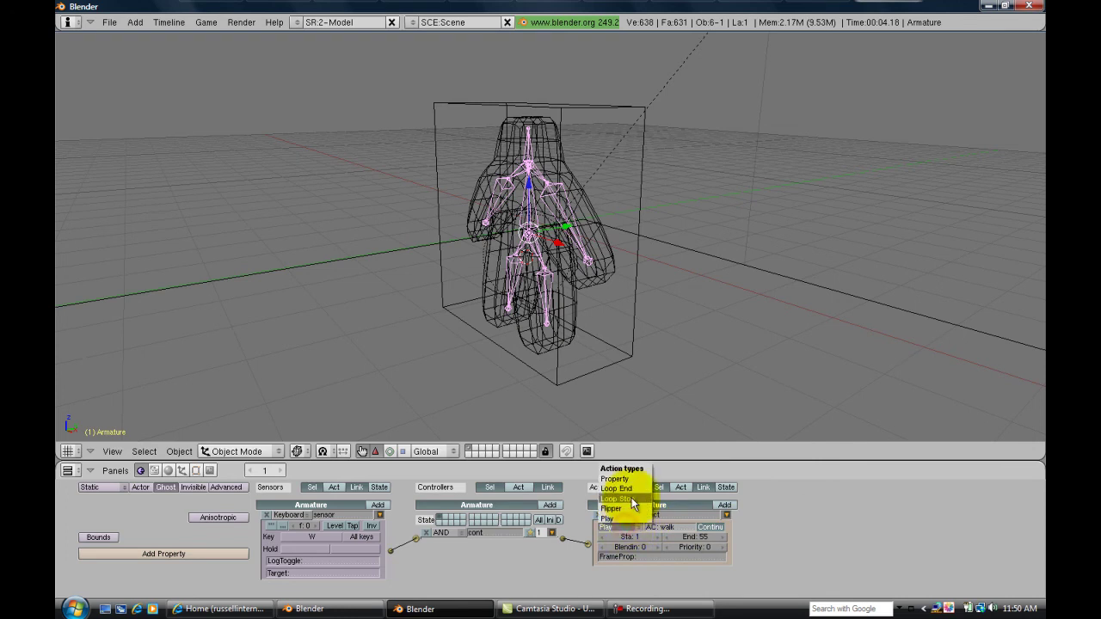
pyautogui.click(631, 490)
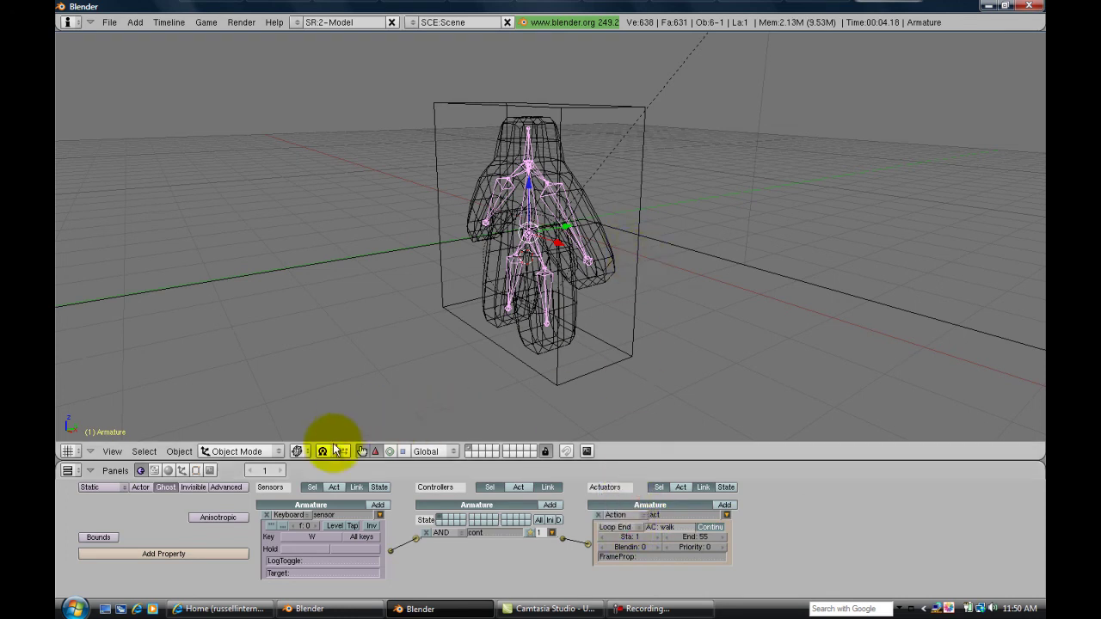
pyautogui.click(297, 451)
# Draw the character shaded and test its W walk in the running game
pyautogui.click(328, 396)
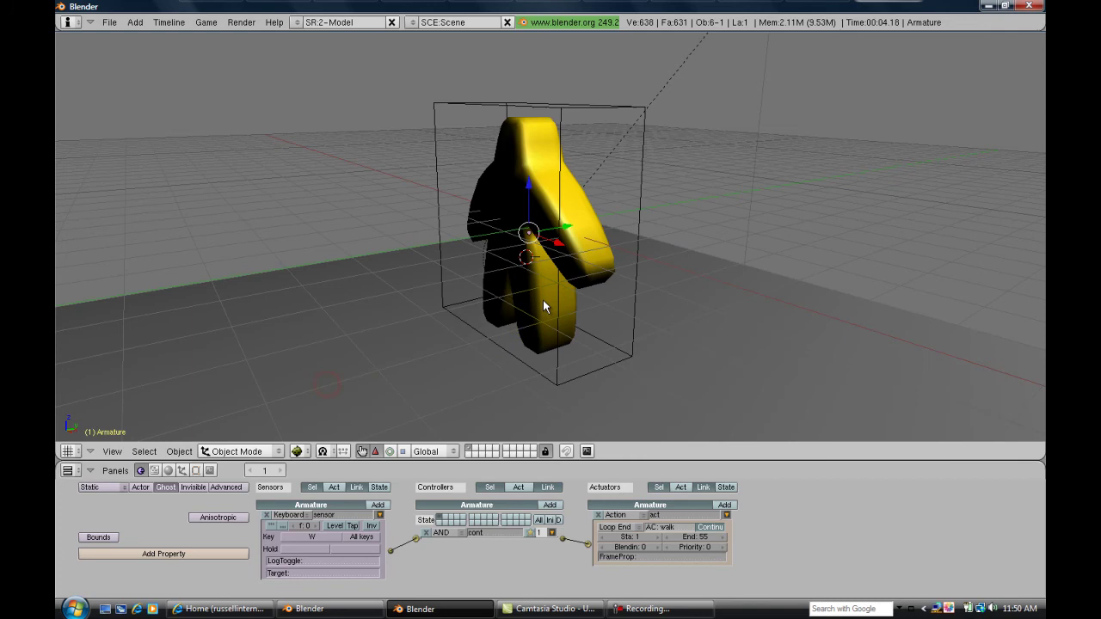
pyautogui.press('p')
pyautogui.press('w')
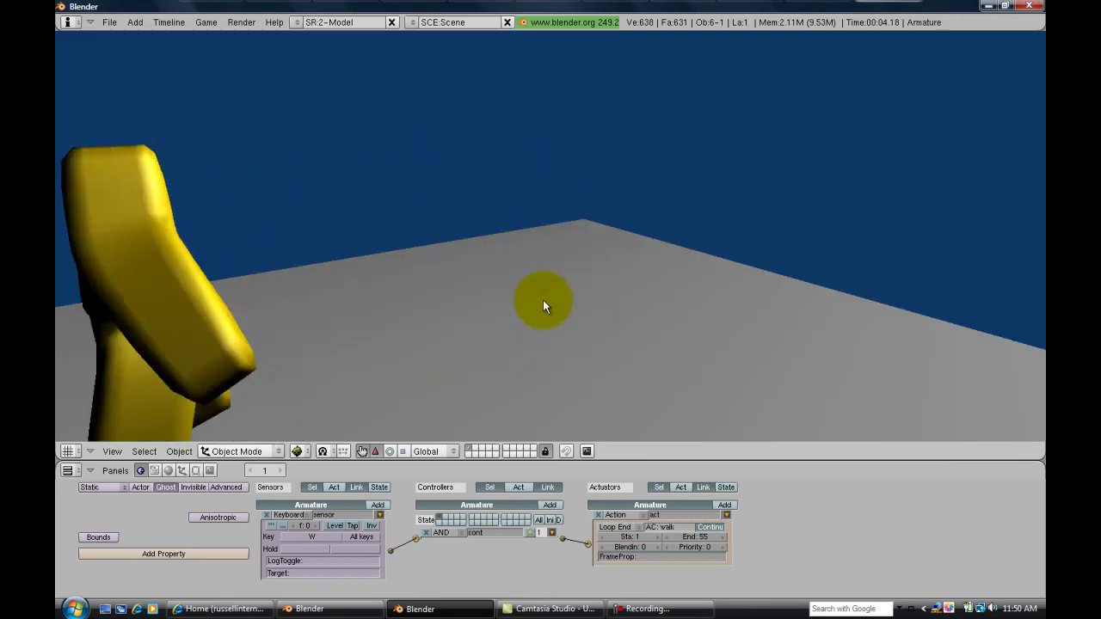
pyautogui.press('Escape')
# Test the walk again while looking through the scene camera
pyautogui.press('KP_0')
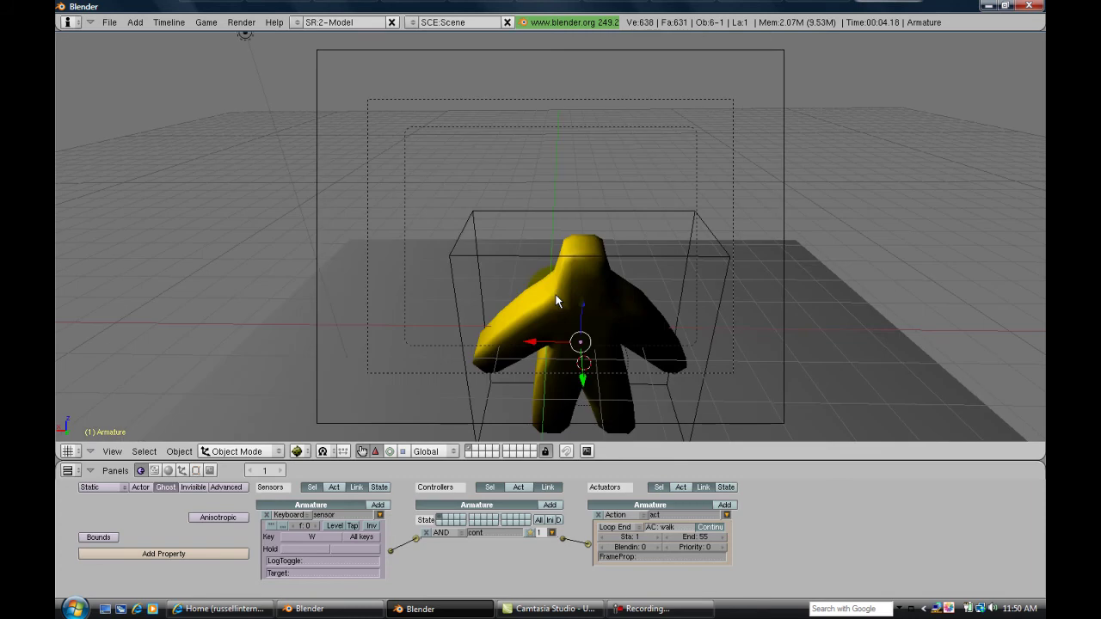
pyautogui.press('p')
pyautogui.press('w')
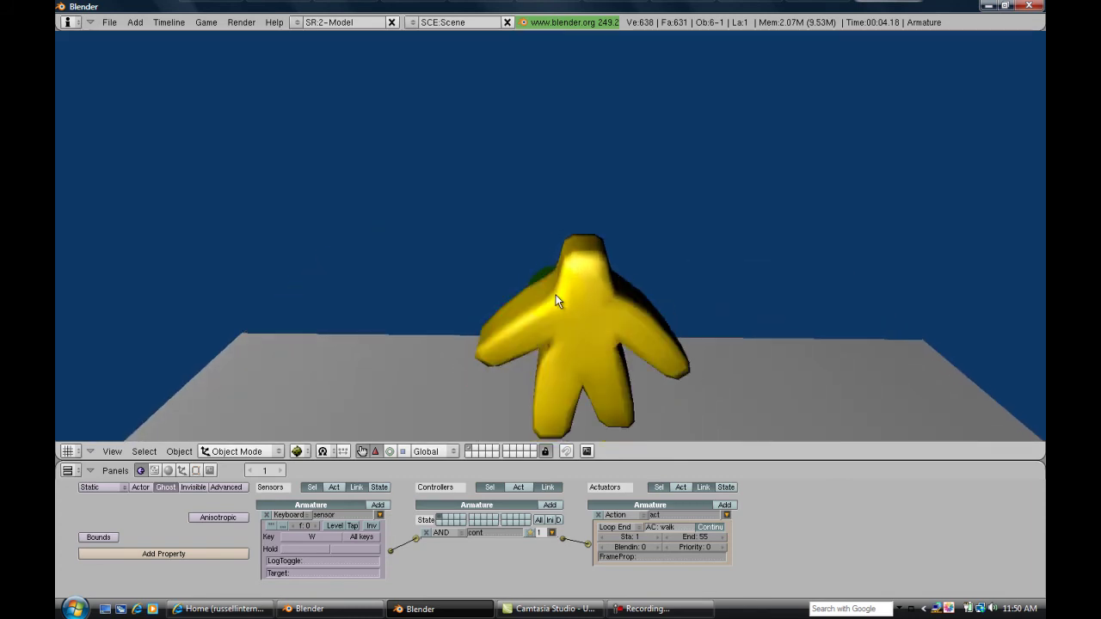
pyautogui.press('Escape')
# Switch the action's playback to Loop Stop and test the walk once more
pyautogui.click(636, 528)
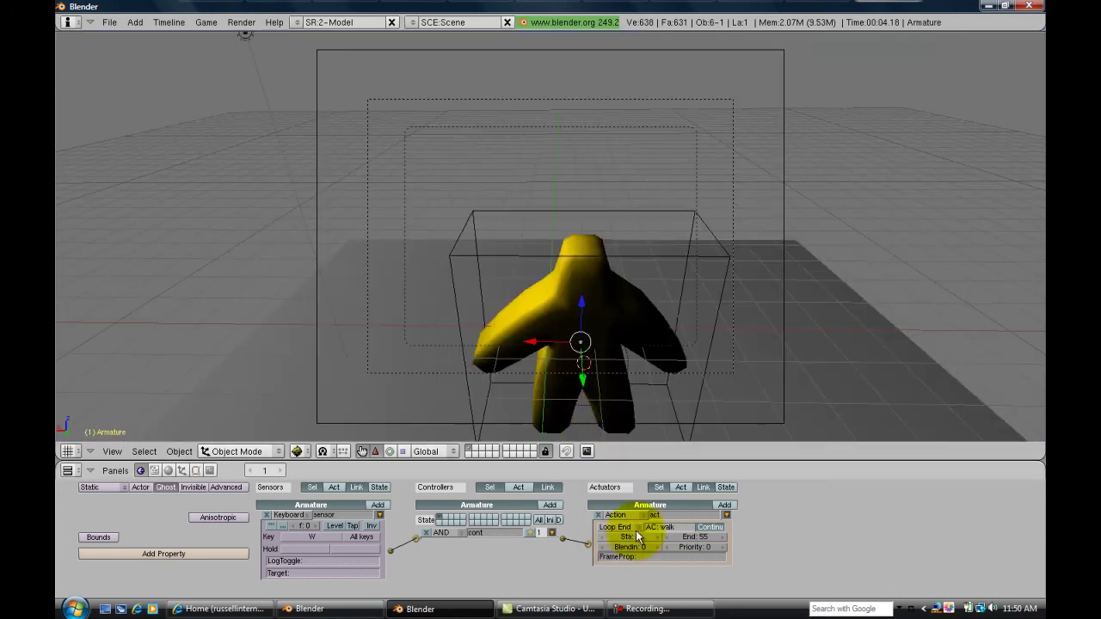
pyautogui.press('p')
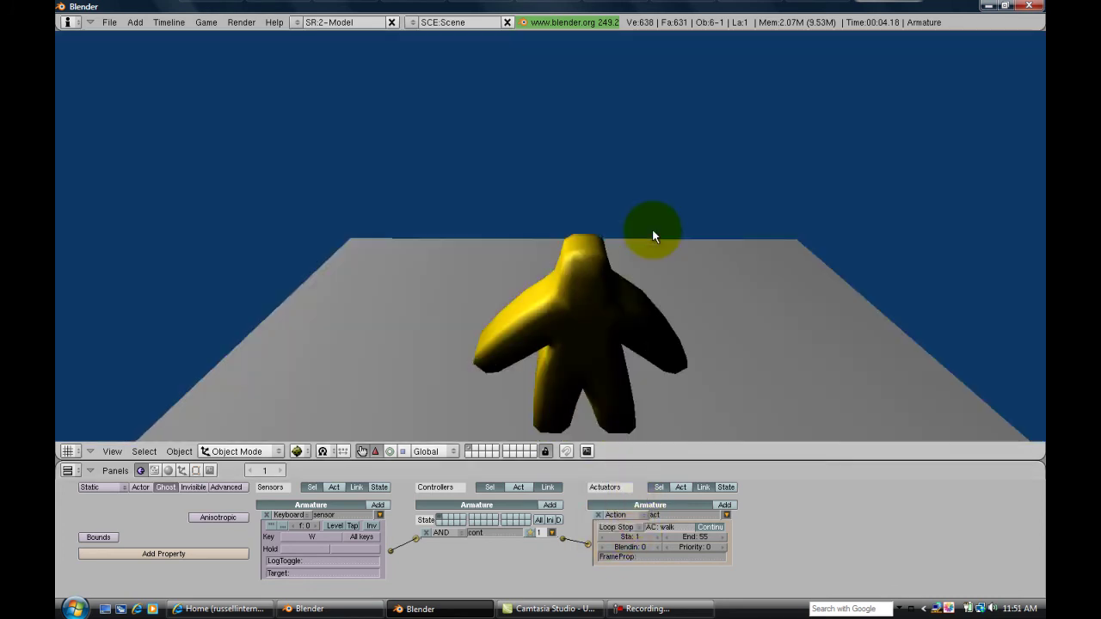
pyautogui.press('w')
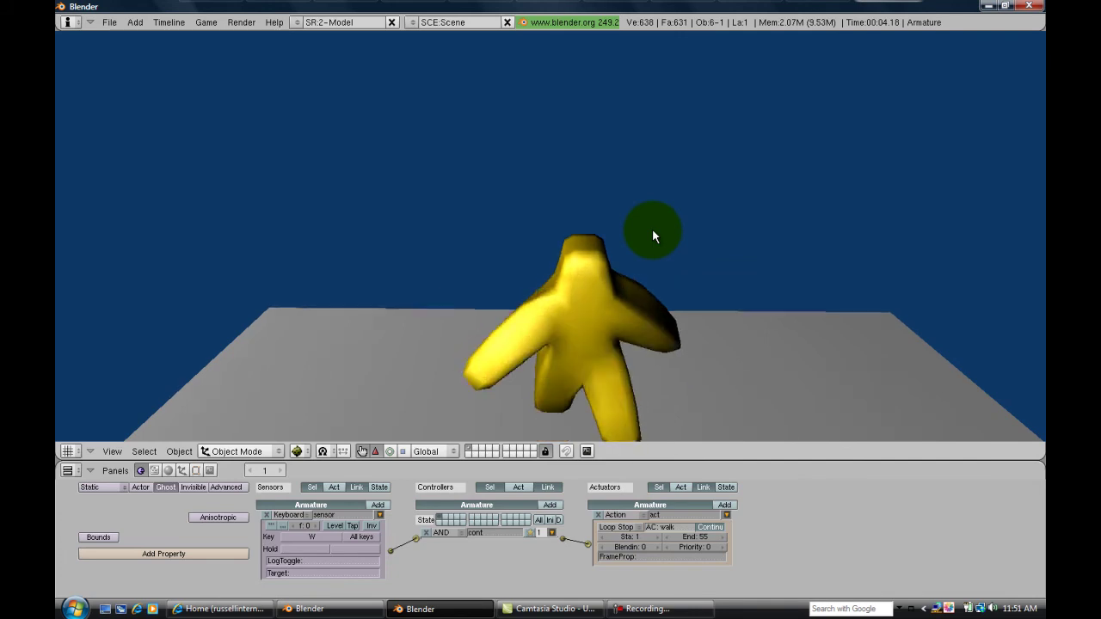
pyautogui.press('Escape')
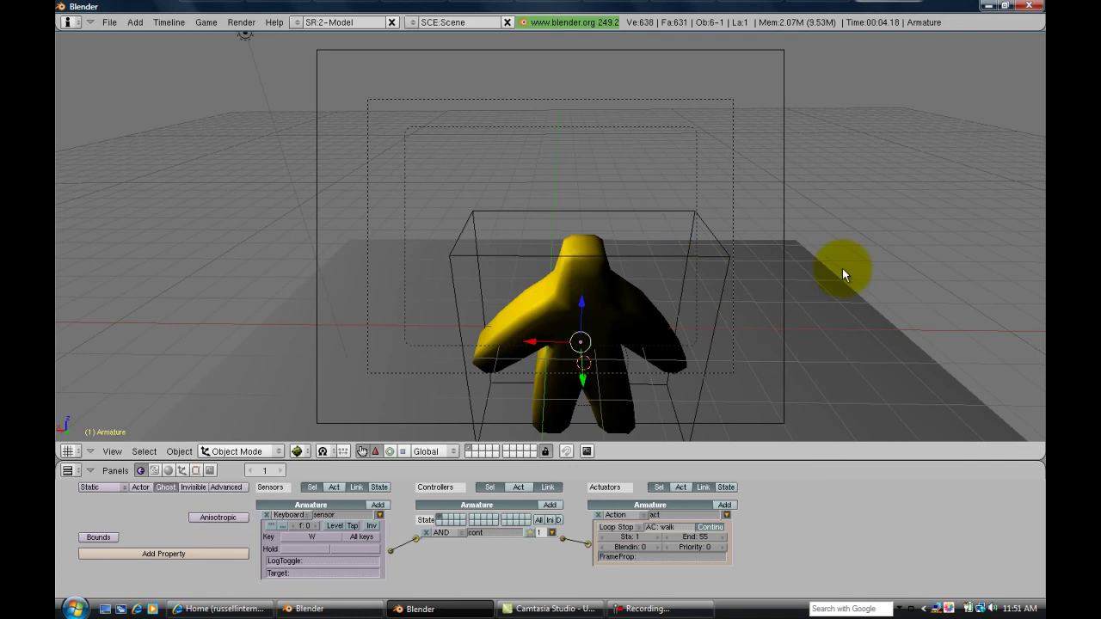
# Select the Cube.001 box and collapse its existing keyboard sensor and motion actuator
pyautogui.click(380, 514)
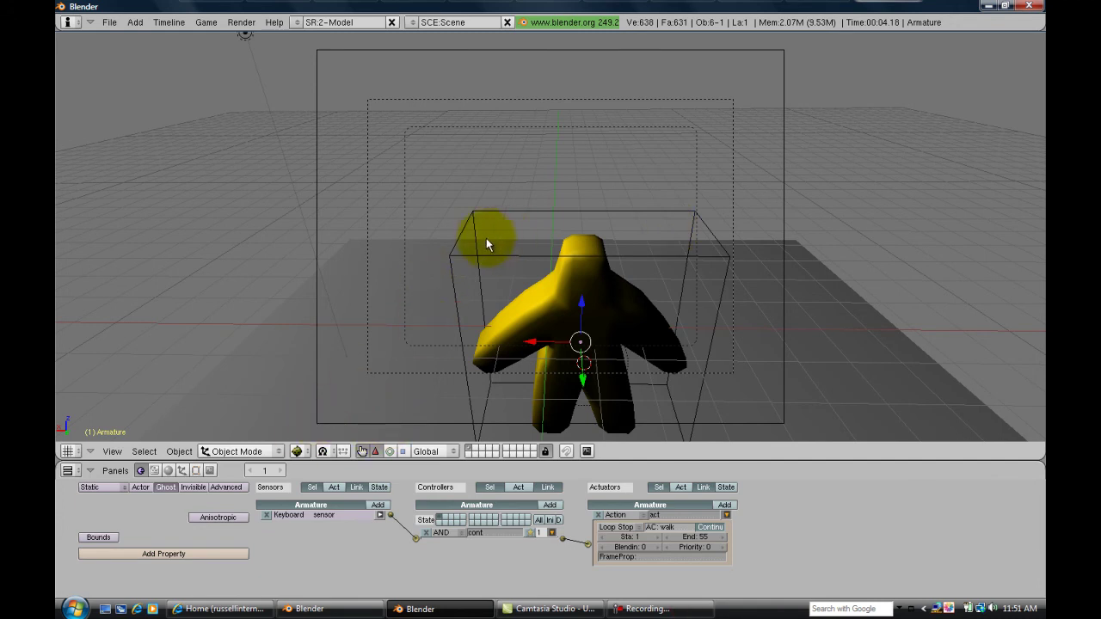
pyautogui.rightClick(456, 256)
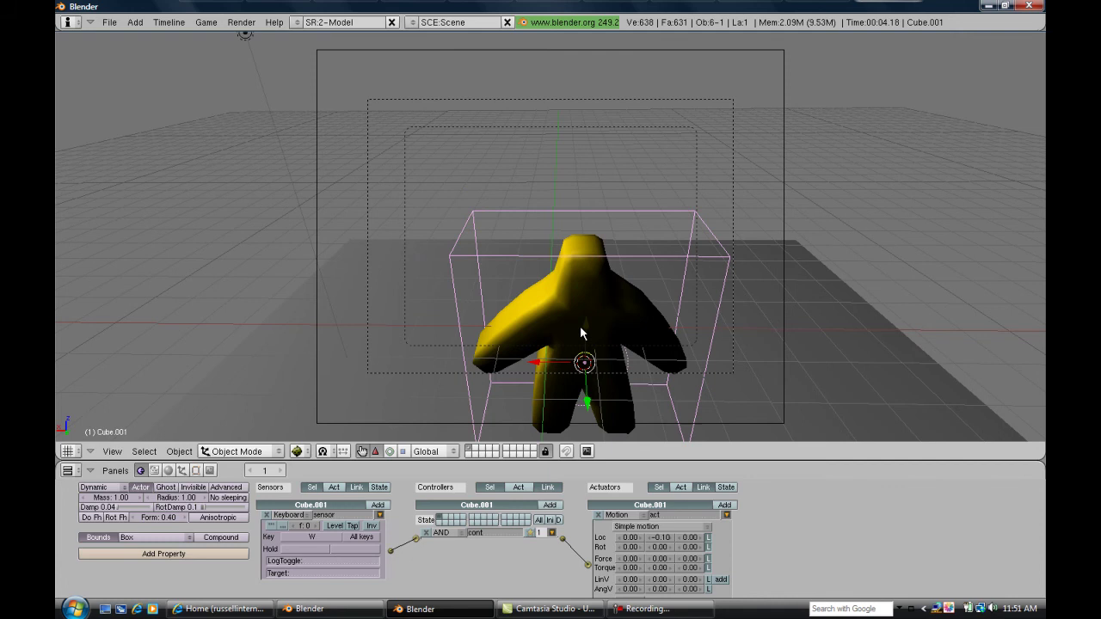
pyautogui.click(727, 515)
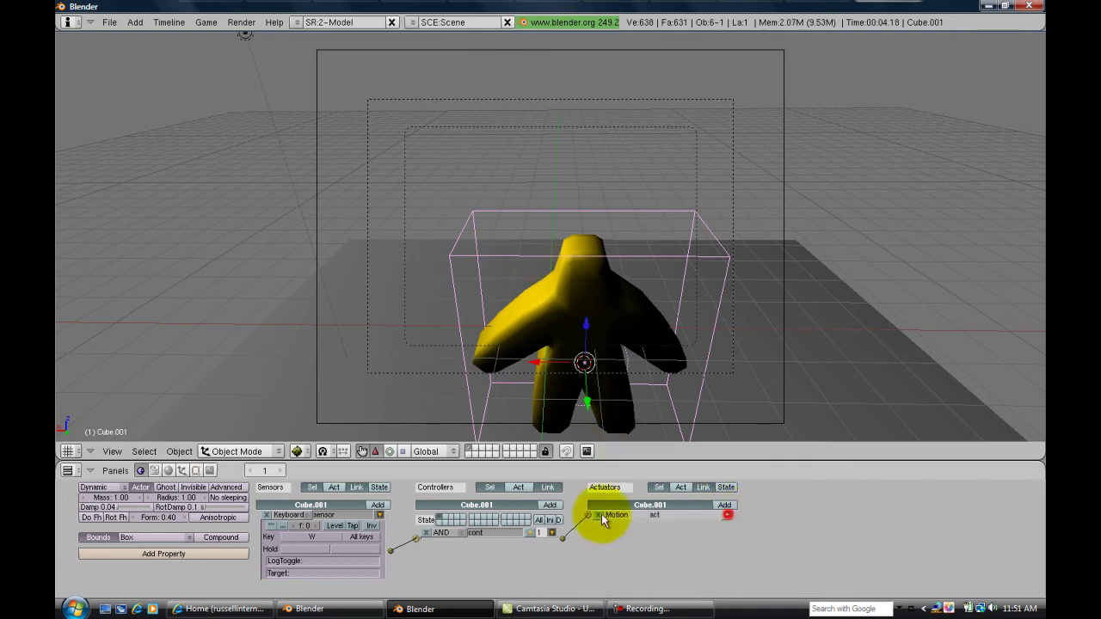
pyautogui.click(379, 515)
# Add an A-key Keyboard sensor, AND controller and Motion actuator with Rot Z 0.10
pyautogui.click(378, 505)
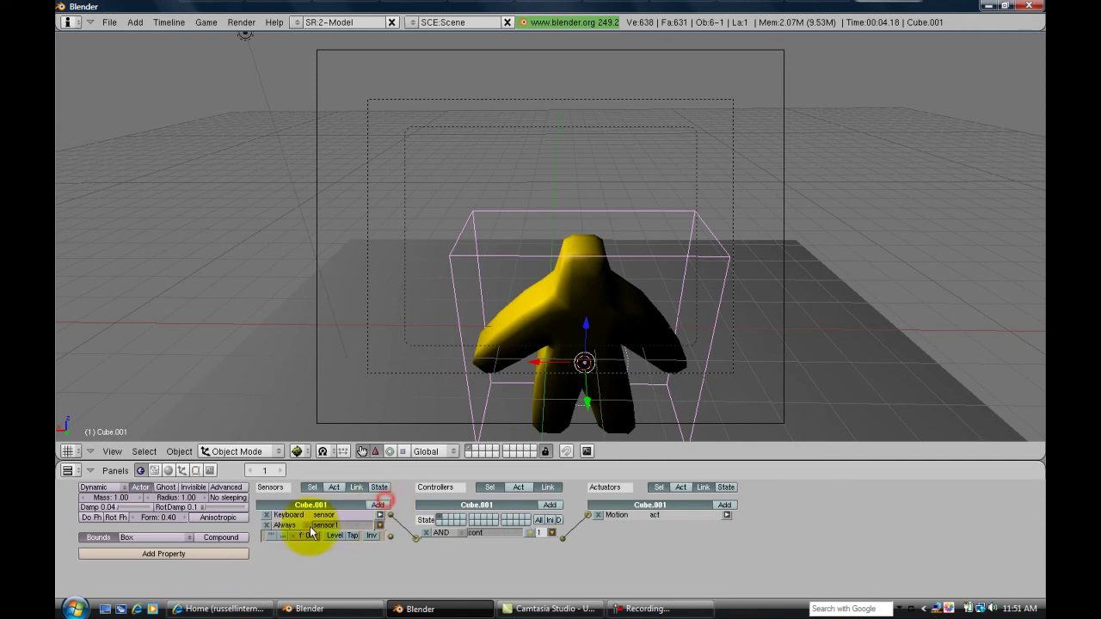
pyautogui.click(288, 524)
pyautogui.click(289, 497)
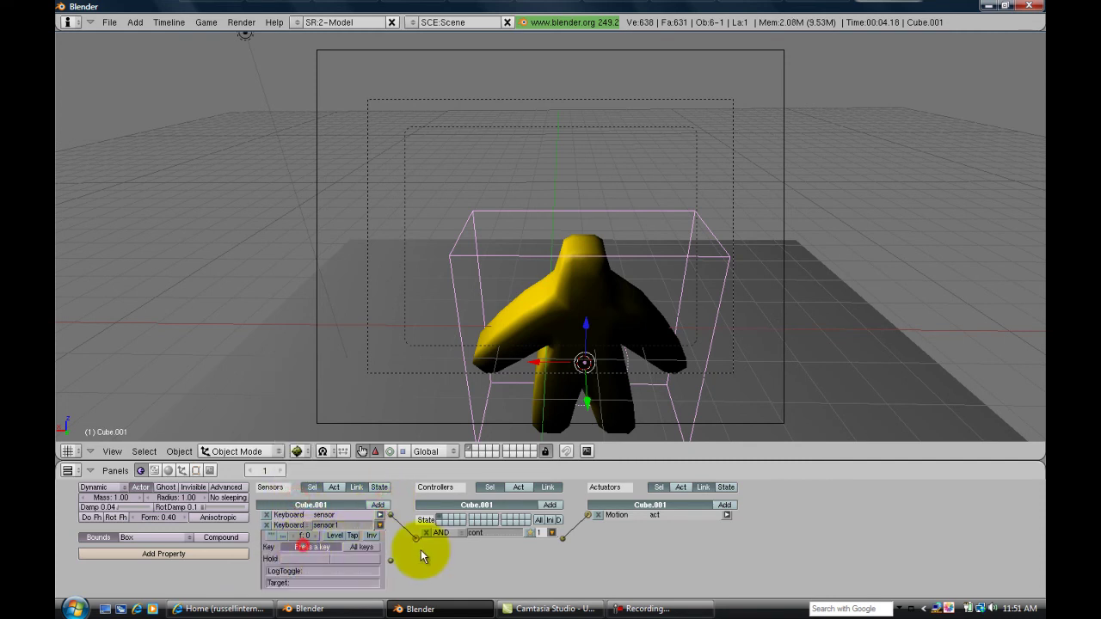
pyautogui.press('a')
pyautogui.click(549, 504)
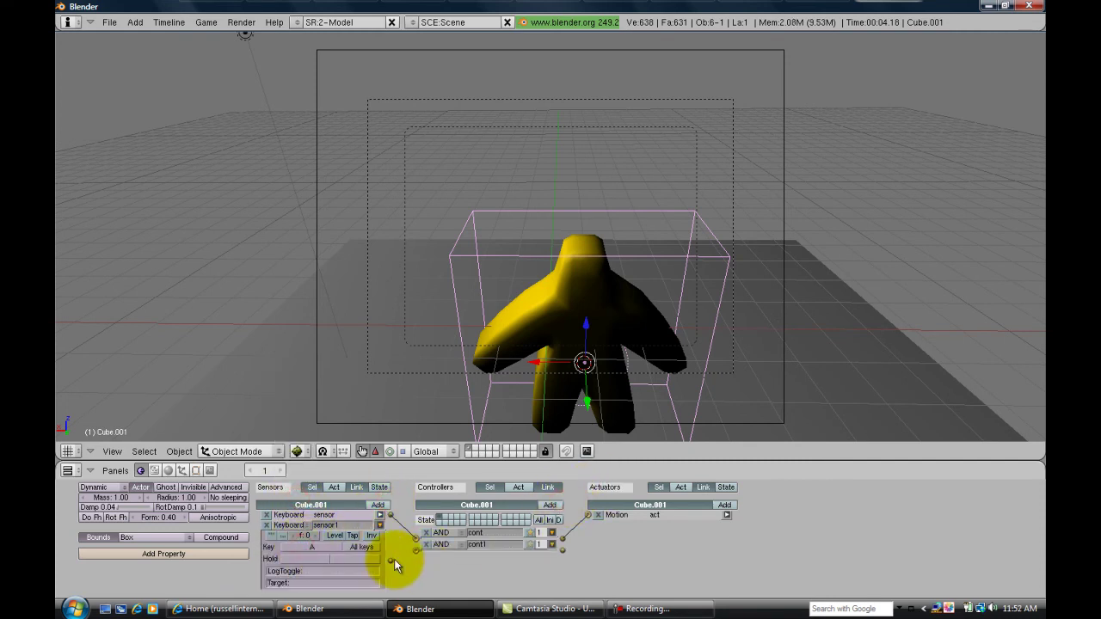
pyautogui.click(724, 505)
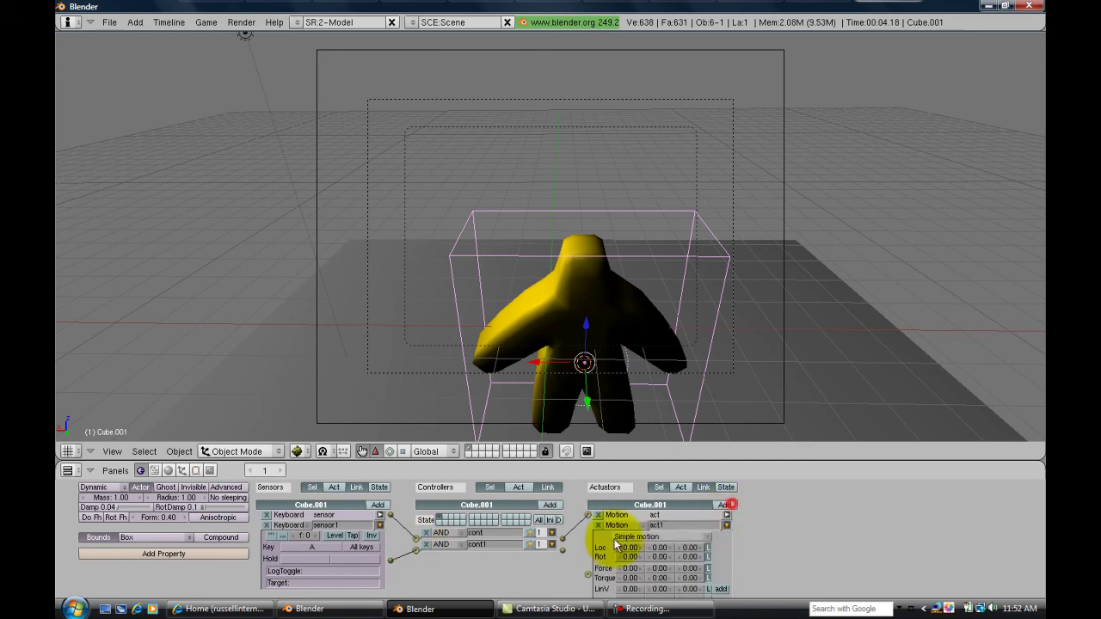
pyautogui.moveTo(592, 587); pyautogui.dragTo(588, 573)
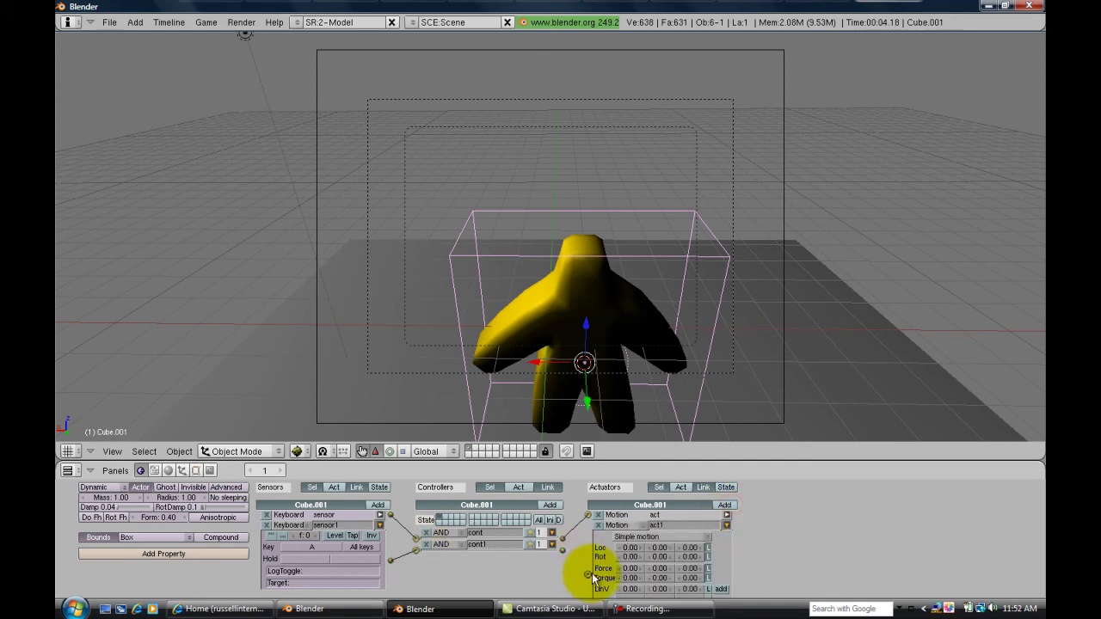
pyautogui.click(678, 557)
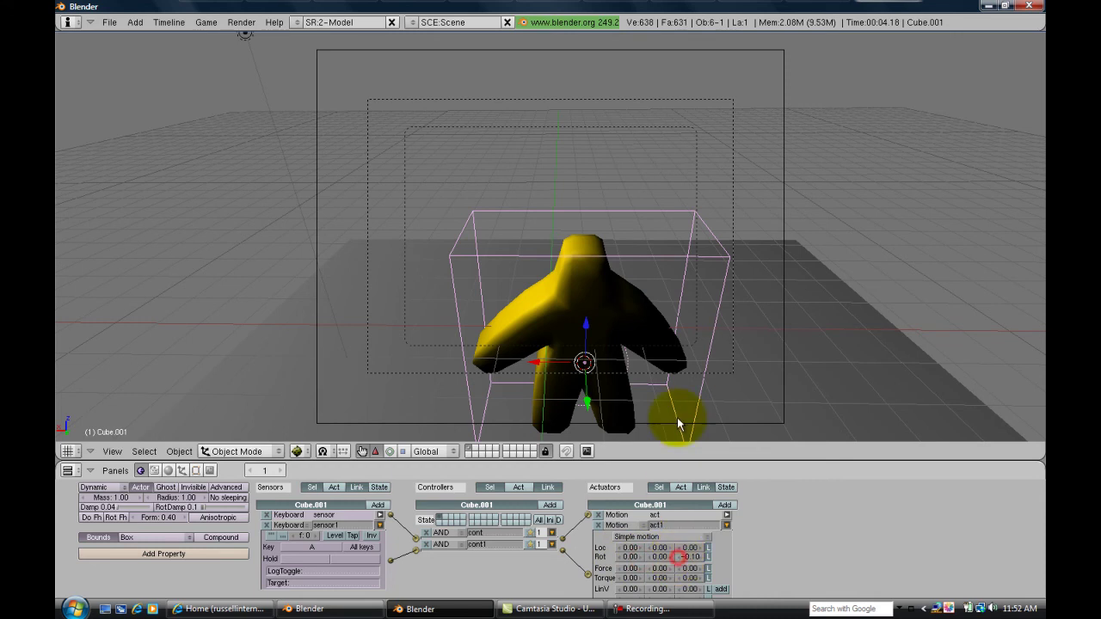
pyautogui.click(379, 525)
# Add a D-key Keyboard sensor, AND controller and Motion actuator with Rot Z 0.10, all linked
pyautogui.click(378, 504)
pyautogui.click(290, 534)
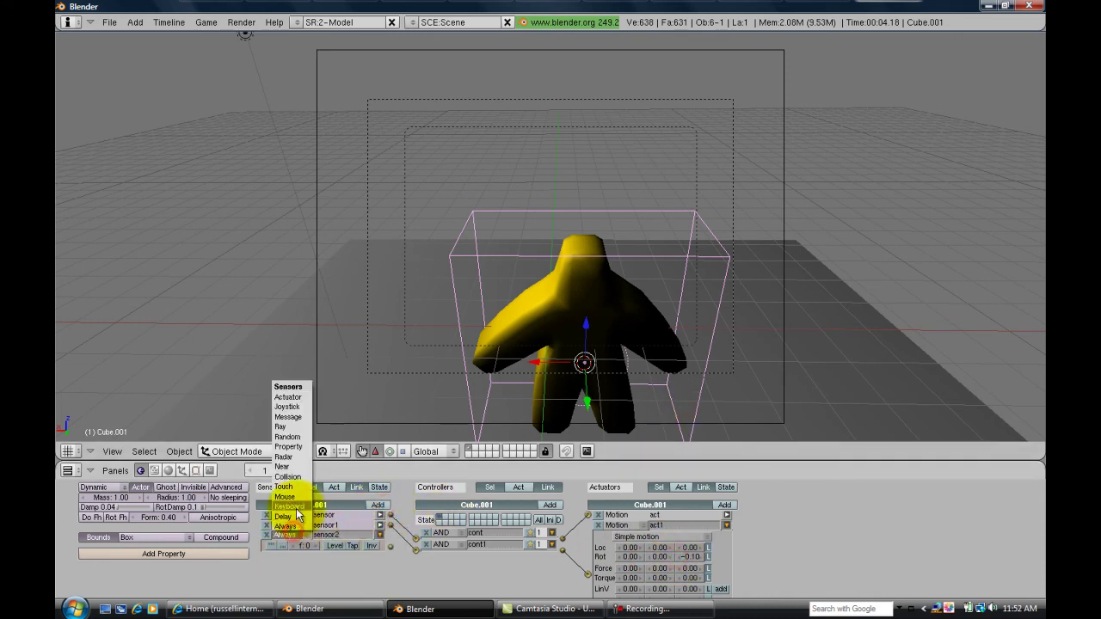
pyautogui.click(293, 525)
pyautogui.click(338, 557)
pyautogui.press('d')
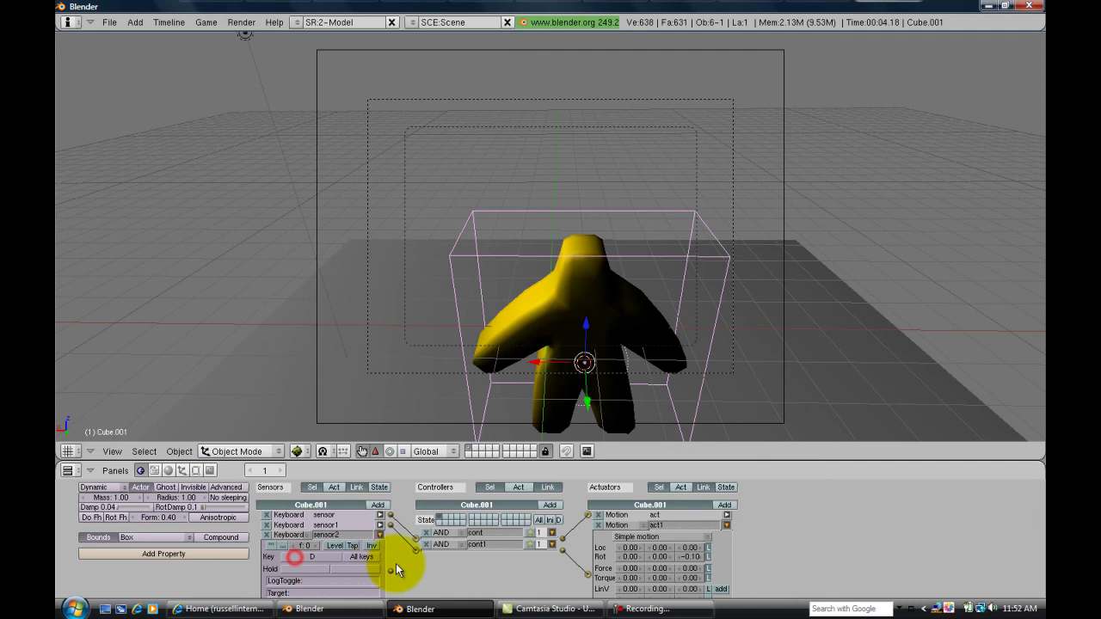
pyautogui.click(550, 505)
pyautogui.moveTo(391, 570); pyautogui.dragTo(414, 569)
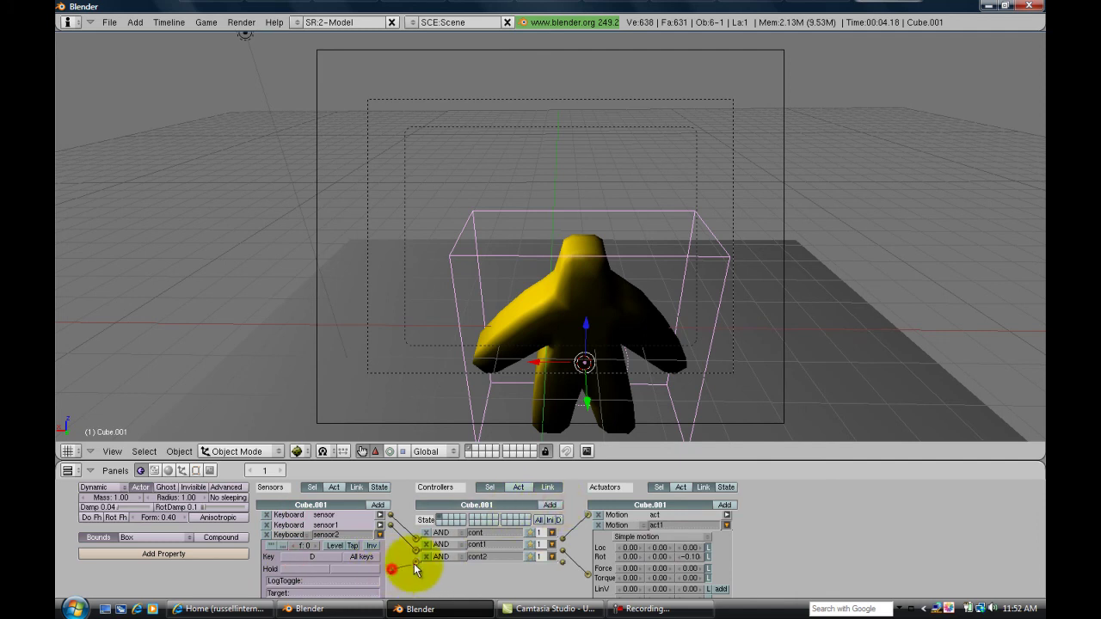
pyautogui.click(727, 525)
pyautogui.click(724, 504)
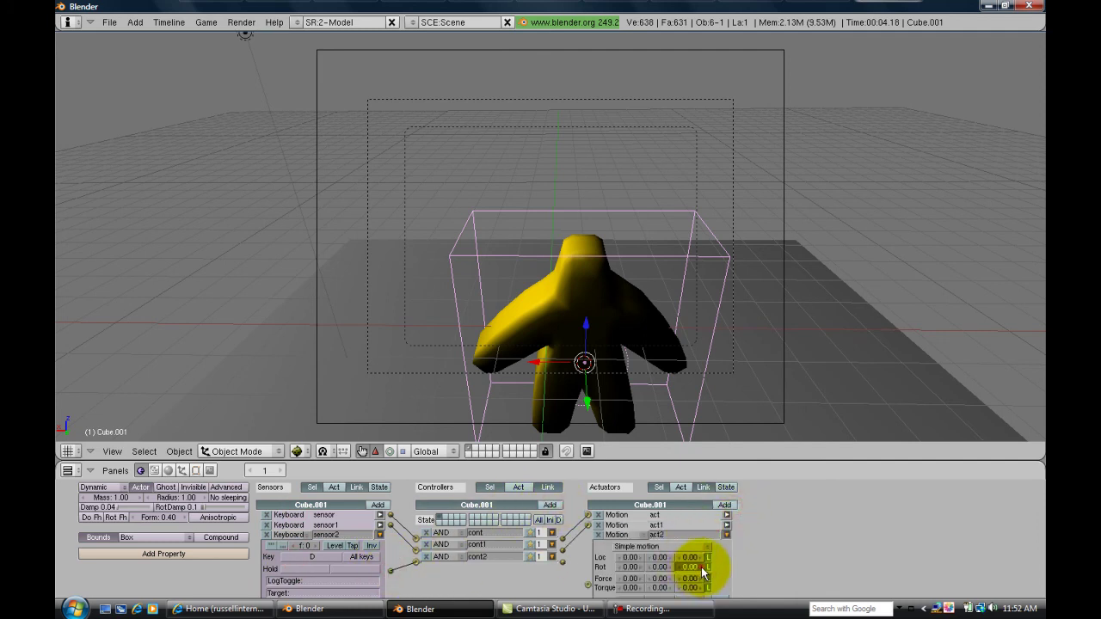
pyautogui.click(702, 568)
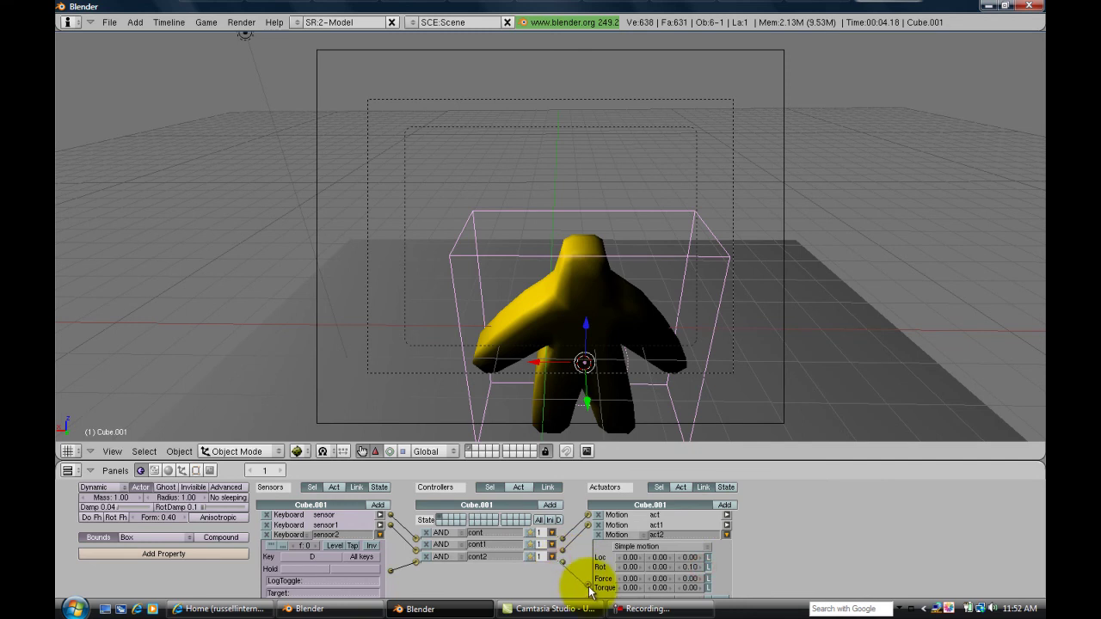
pyautogui.moveTo(590, 591); pyautogui.dragTo(588, 585)
# After a quick game test, set act2's Z rotation to -0.10 and act1's back to 0.10
pyautogui.press('d')
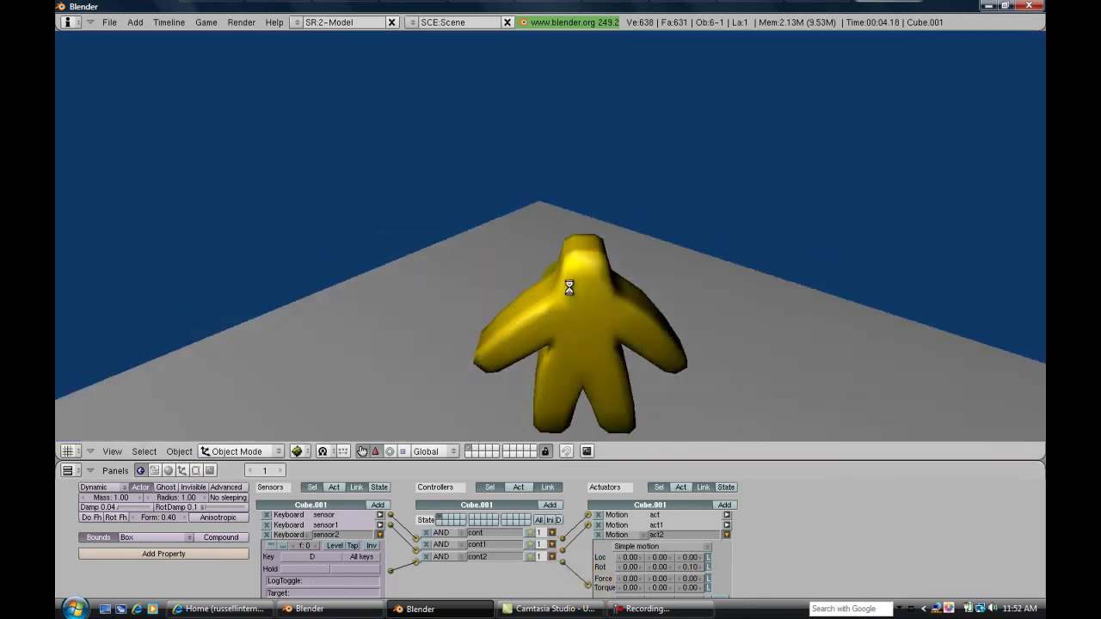
pyautogui.press('Escape')
pyautogui.click(679, 567)
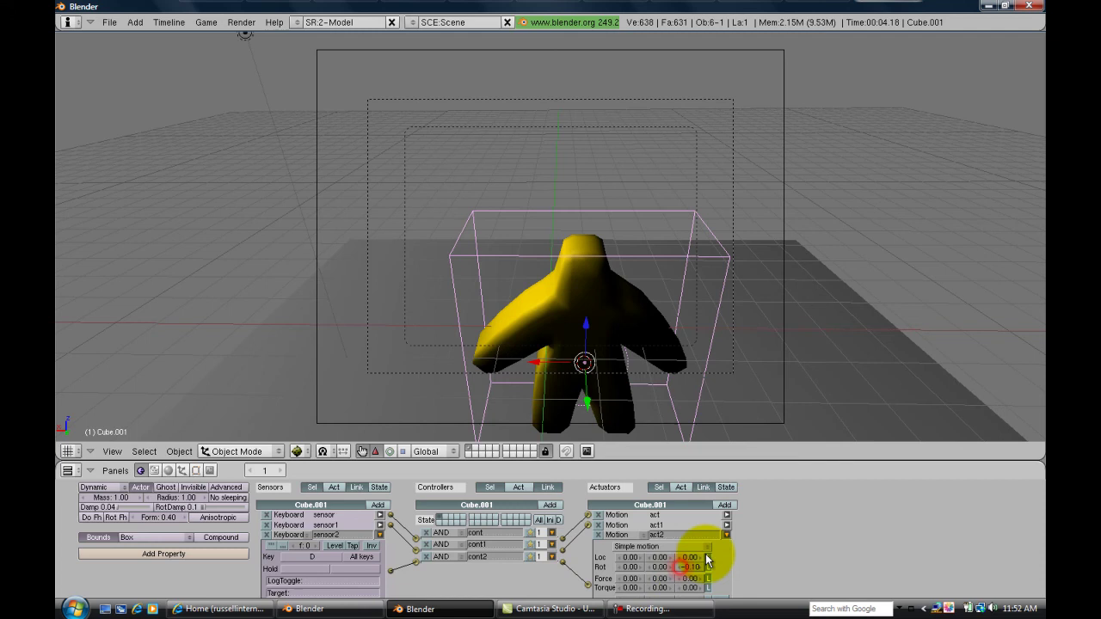
pyautogui.click(726, 525)
pyautogui.click(702, 558)
# Run the game again and turn the character with the D key
pyautogui.press('p')
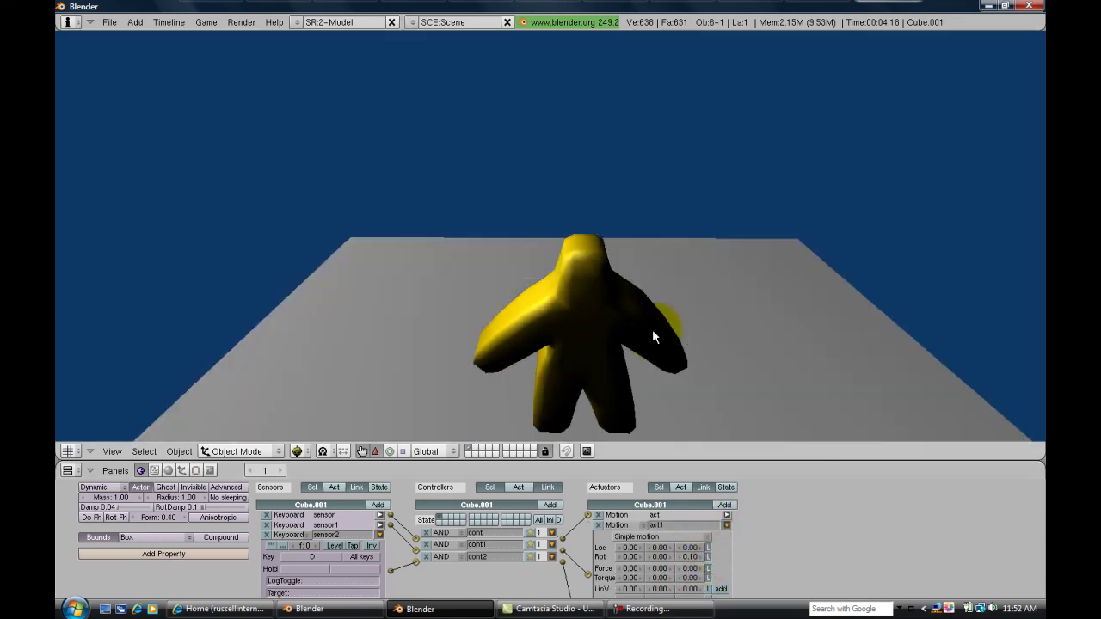
pyautogui.press('d')
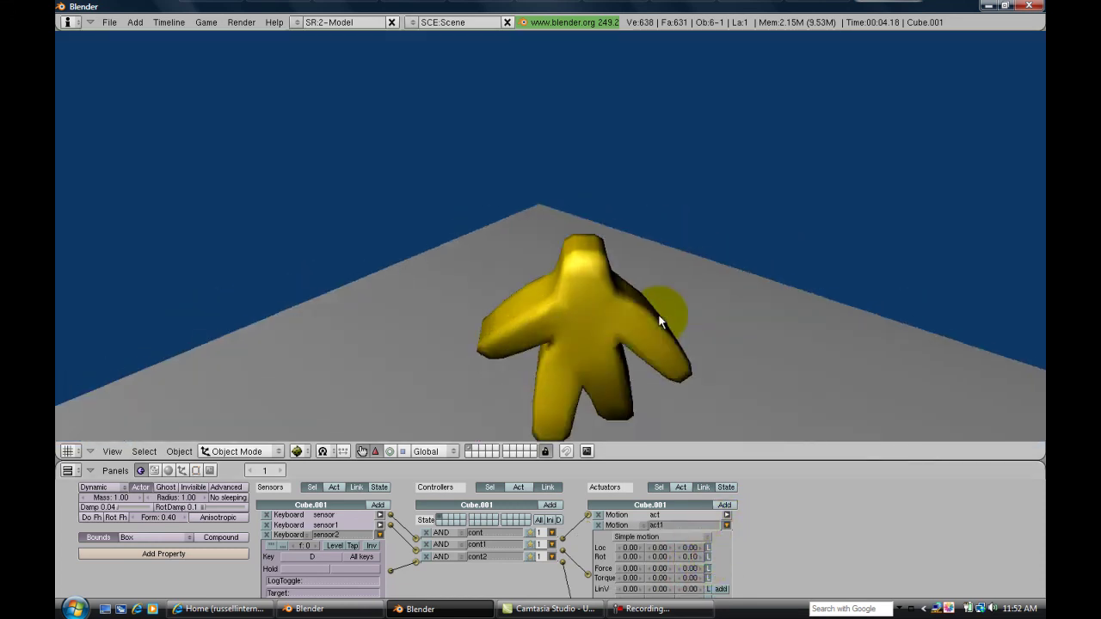
pyautogui.press('Escape')
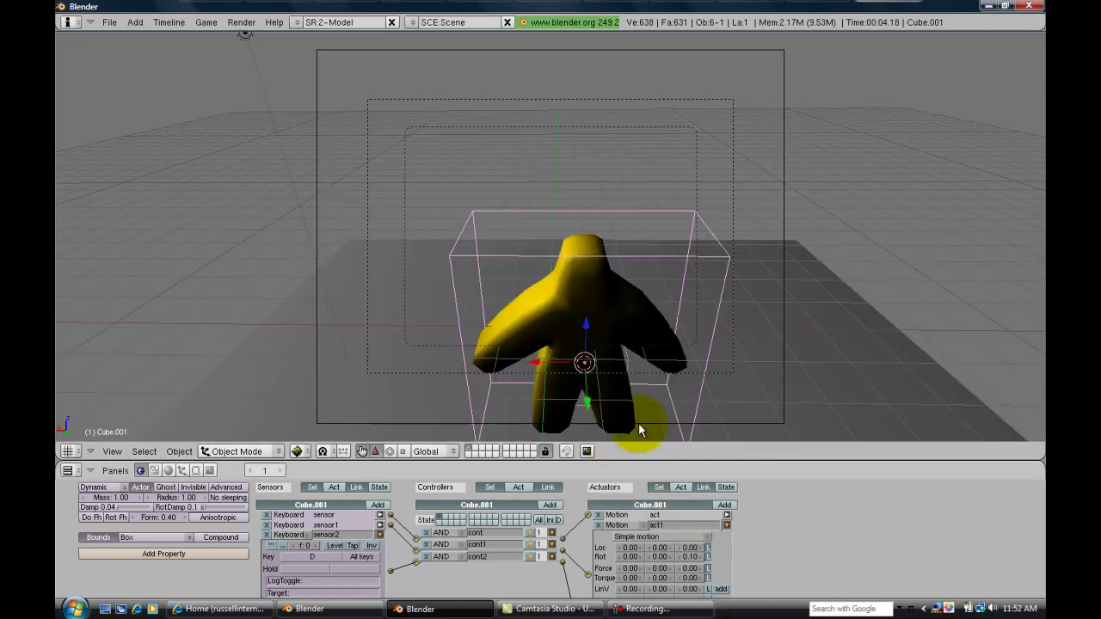
# Select the ground plane and erase it
pyautogui.moveTo(638, 438); pyautogui.dragTo(404, 316, button='middle')
pyautogui.rightClick(379, 336)
pyautogui.moveTo(439, 201); pyautogui.dragTo(386, 277, button='middle')
pyautogui.press('x')
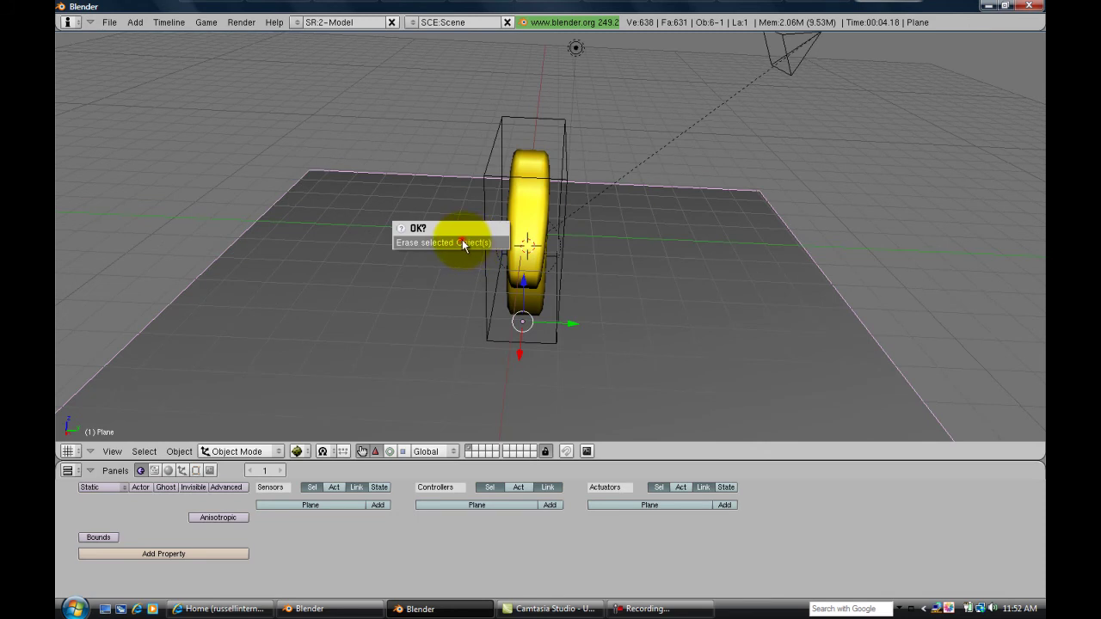
pyautogui.click(462, 239)
pyautogui.moveTo(461, 240)
pyautogui.mouseDown(button='middle')
pyautogui.moveTo(575, 176)
pyautogui.moveTo(497, 176)
pyautogui.moveTo(576, 101)
pyautogui.moveTo(598, 191)
pyautogui.moveTo(558, 389)
pyautogui.moveTo(610, 192)
pyautogui.moveTo(593, 273)
pyautogui.moveTo(511, 358)
pyautogui.mouseUp(button='middle')
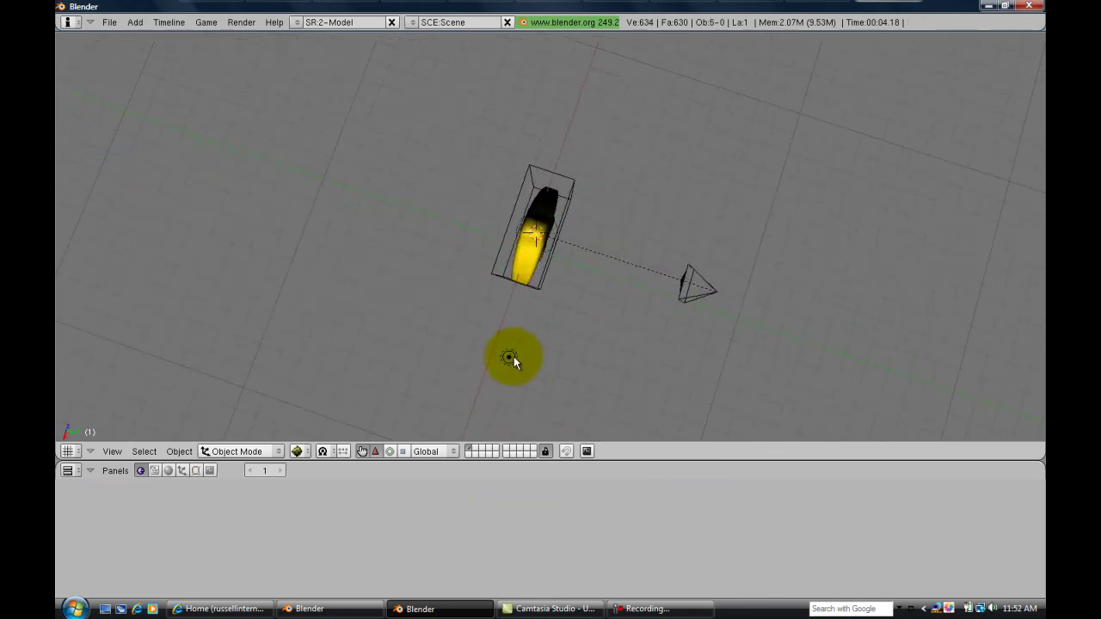
# Move the lamp to a new position and check the scene through the camera
pyautogui.rightClick(511, 357)
pyautogui.press('g')
pyautogui.click(643, 277)
pyautogui.moveTo(644, 277); pyautogui.dragTo(536, 241, button='middle')
pyautogui.press('KP_0')
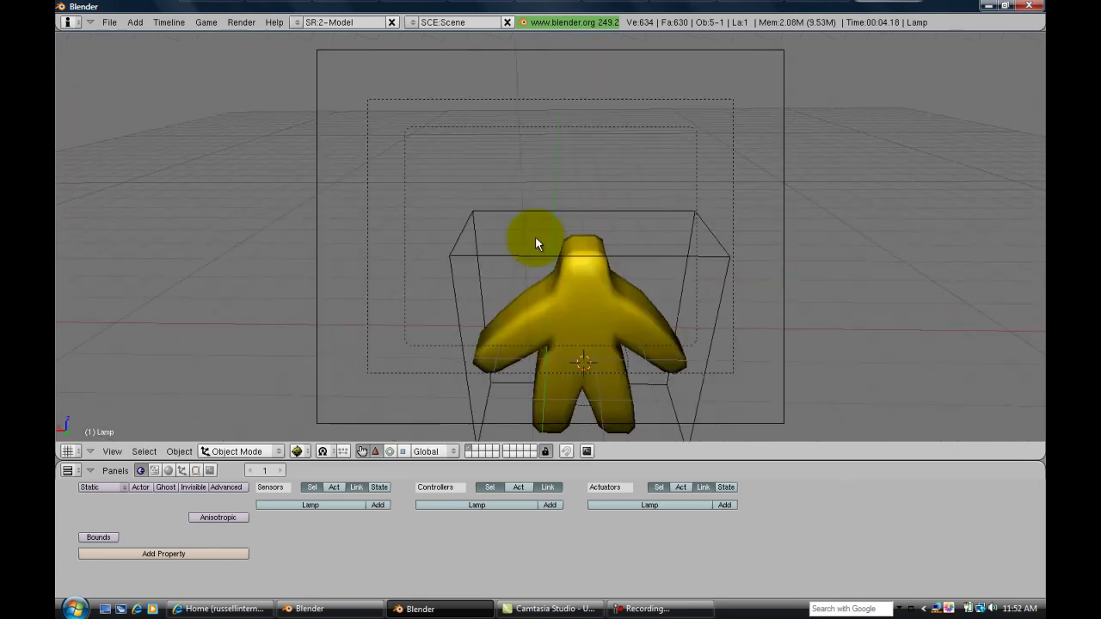
pyautogui.moveTo(472, 230); pyautogui.dragTo(564, 167, button='middle')
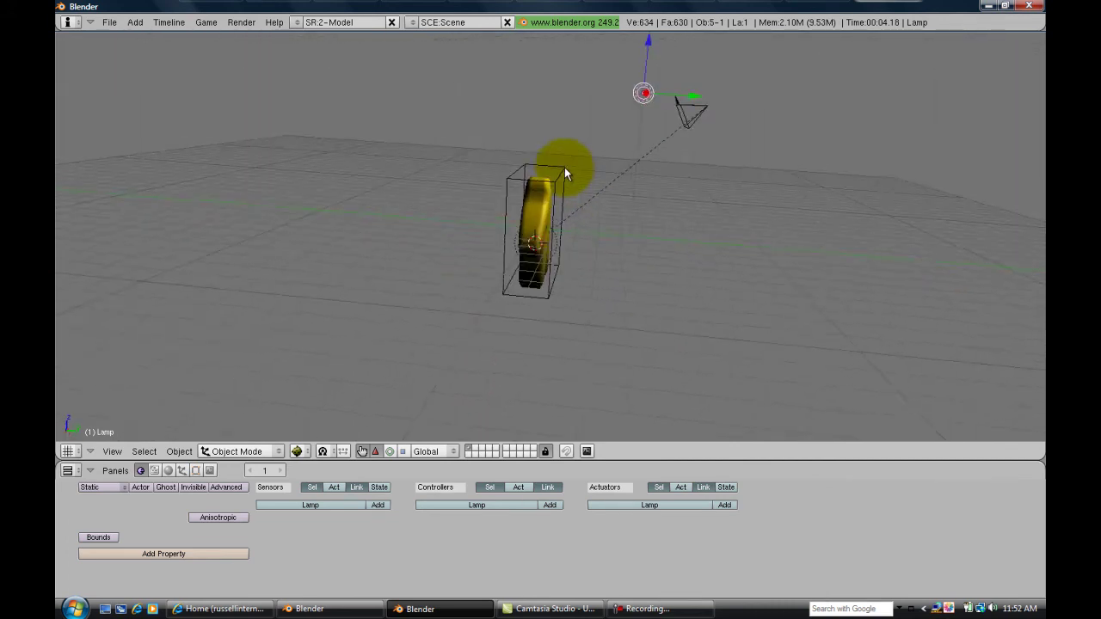
# Select all objects and add them to a new group
pyautogui.press('a')
pyautogui.press('a')
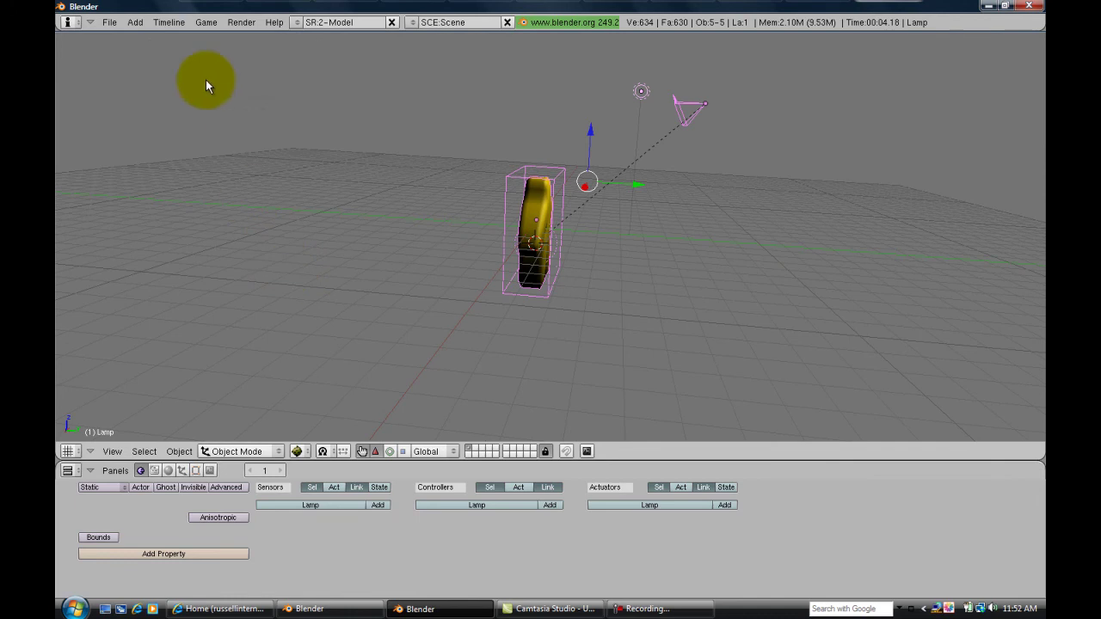
pyautogui.click(109, 21)
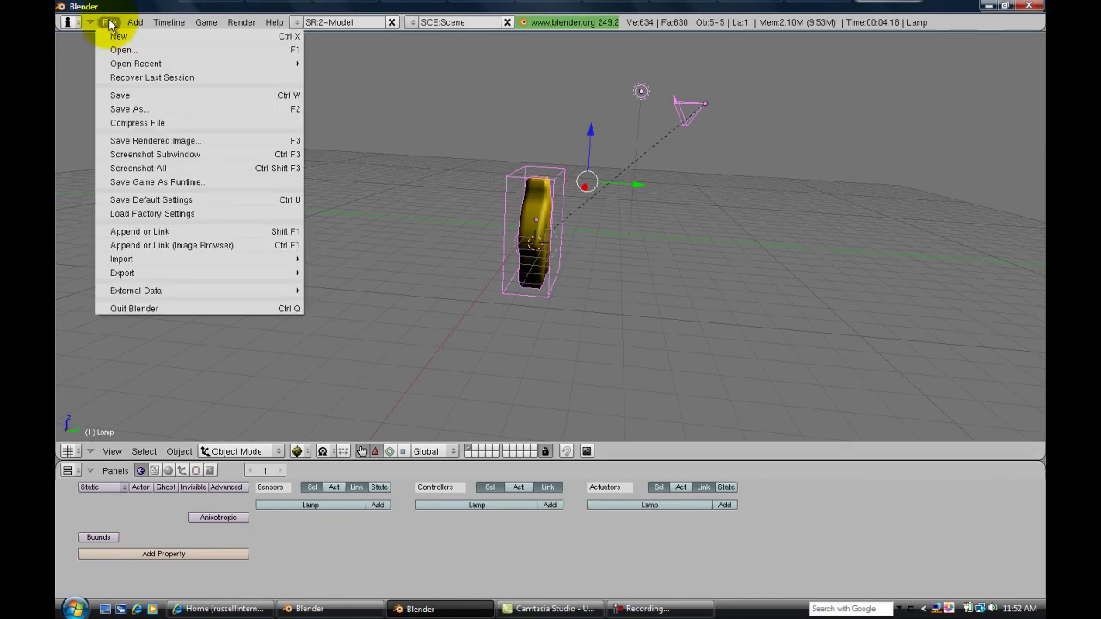
pyautogui.click(179, 451)
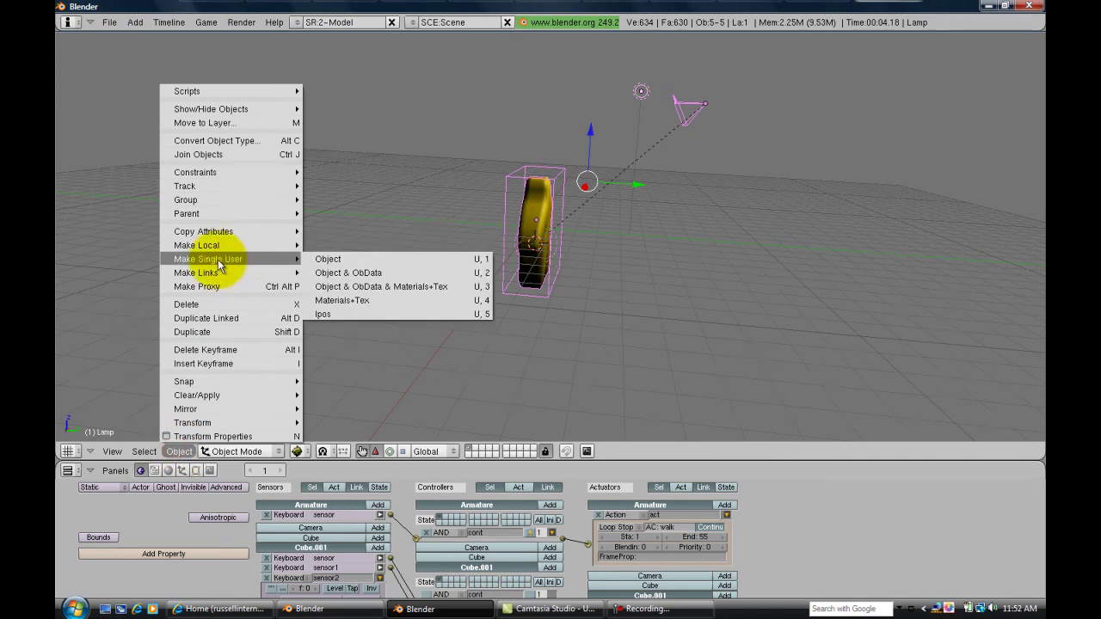
pyautogui.moveTo(216, 199)
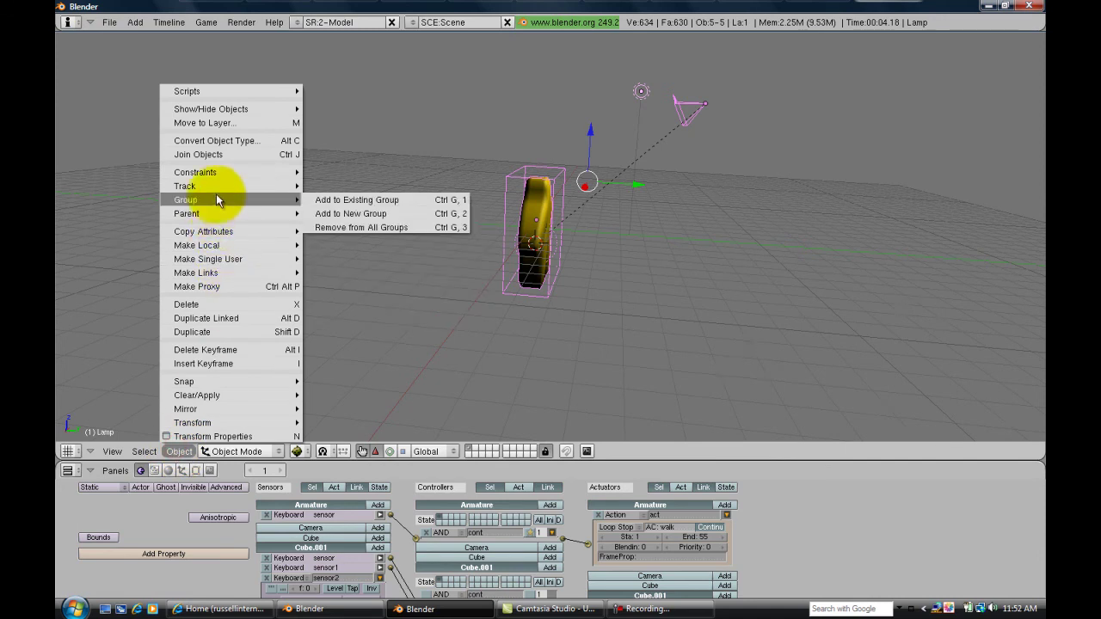
pyautogui.click(392, 214)
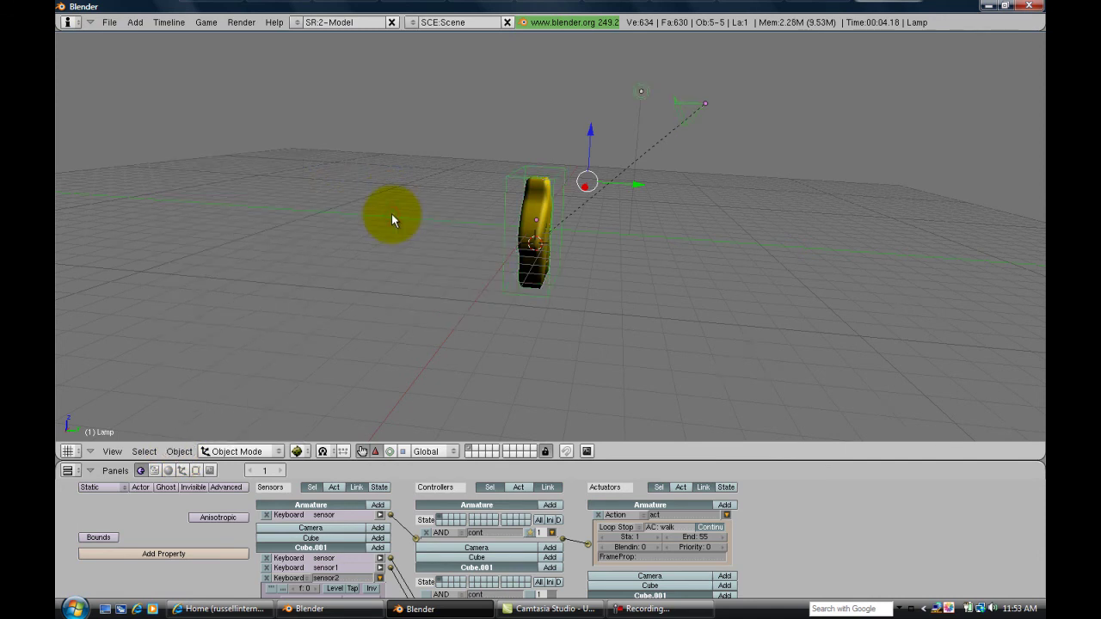
pyautogui.moveTo(585, 197); pyautogui.dragTo(574, 232, button='middle')
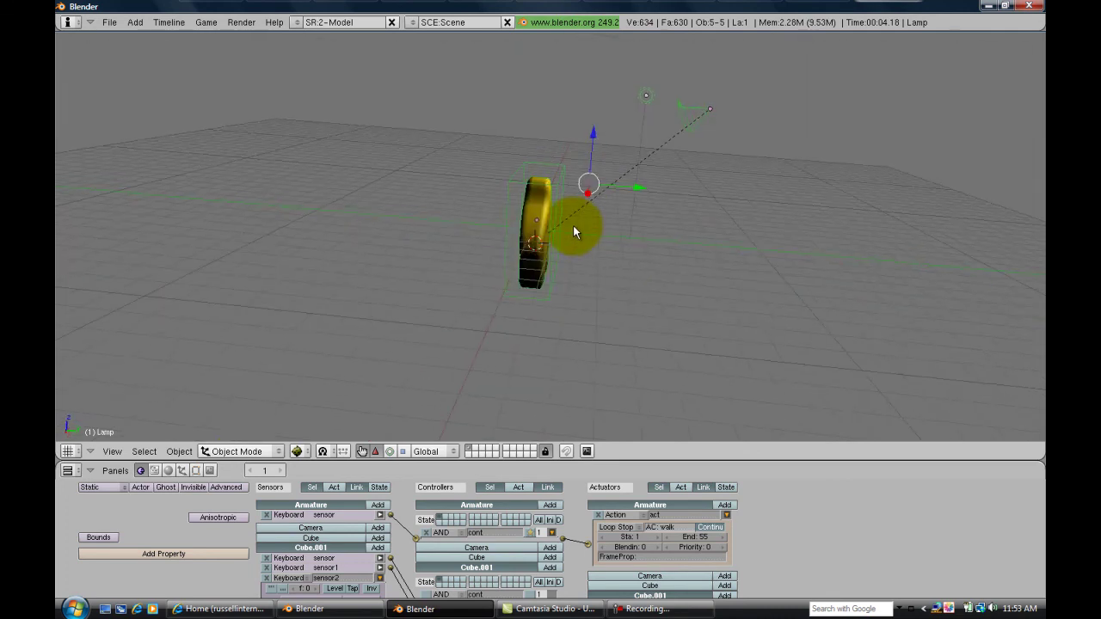
# Rename the new group to 'player' in the Object buttons
pyautogui.click(196, 471)
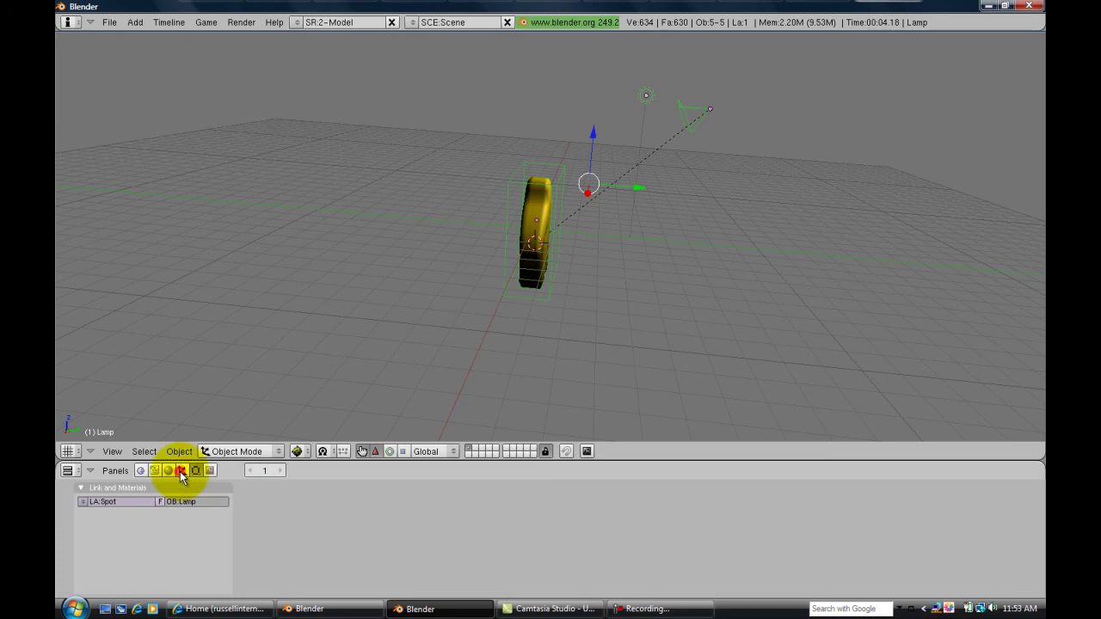
pyautogui.click(181, 471)
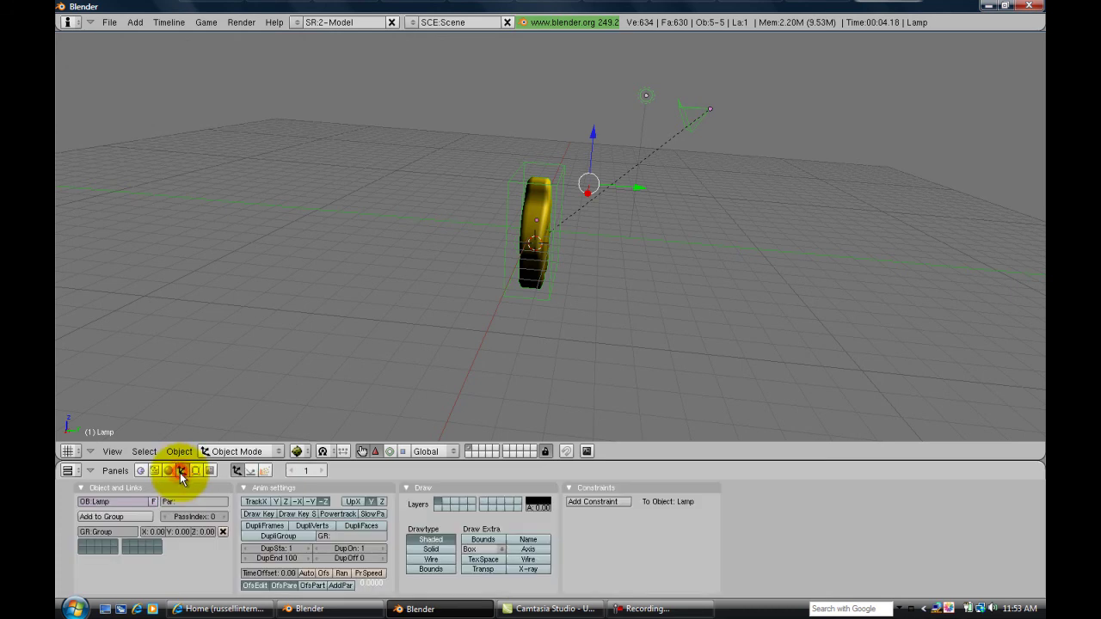
pyautogui.click(98, 533)
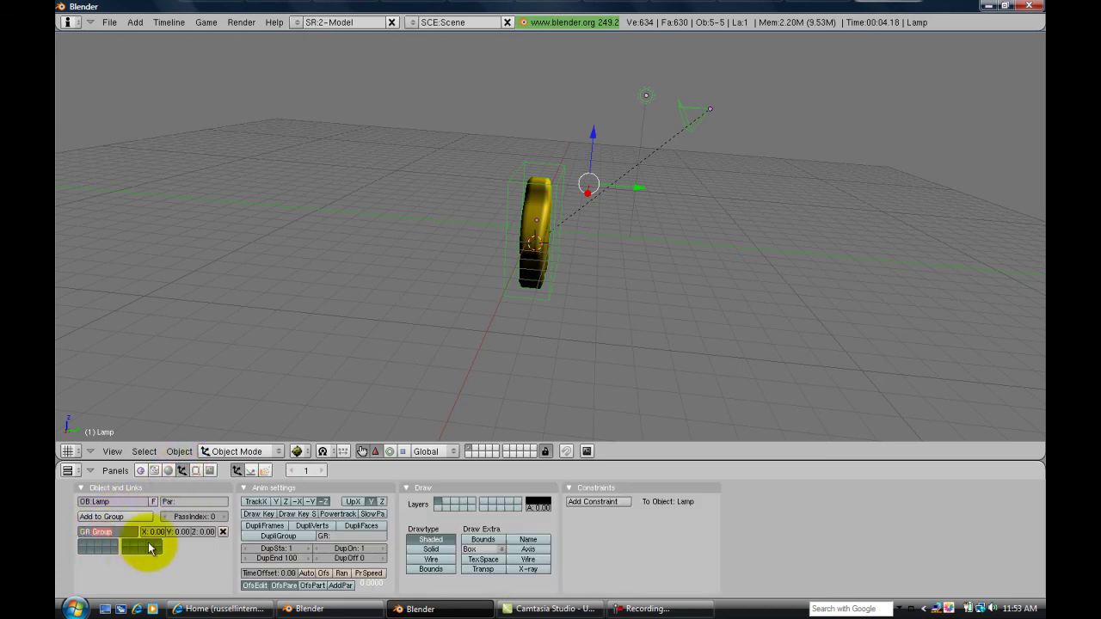
pyautogui.write('player')
pyautogui.click(187, 545)
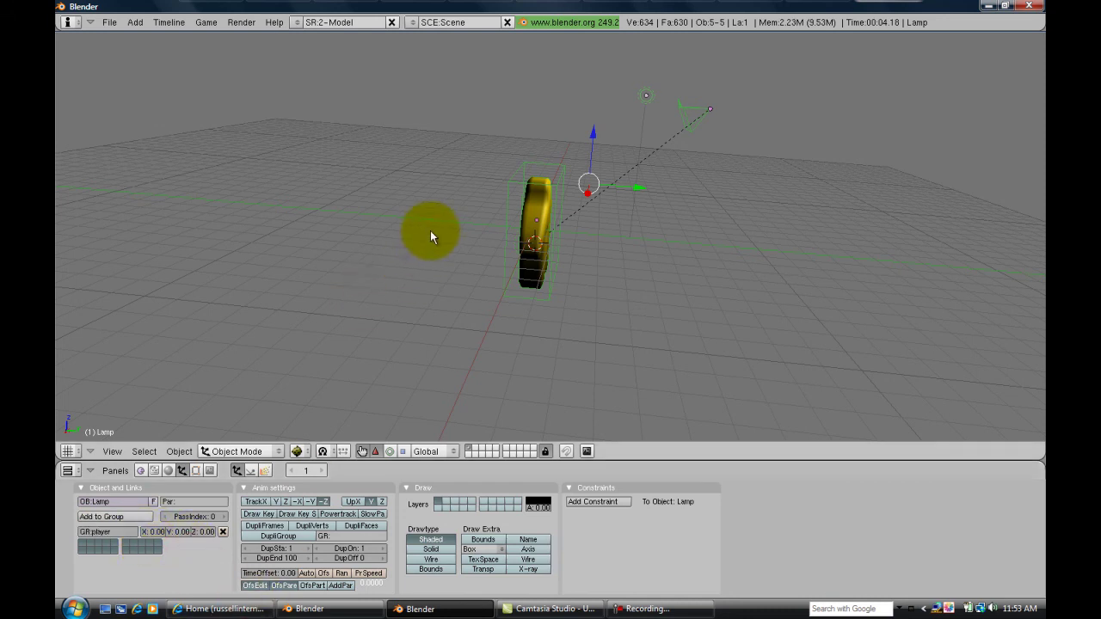
pyautogui.moveTo(430, 230); pyautogui.dragTo(486, 224, button='middle')
# Select Cube.001 and add a game property named 'player' in its logic settings
pyautogui.rightClick(527, 198)
pyautogui.click(140, 471)
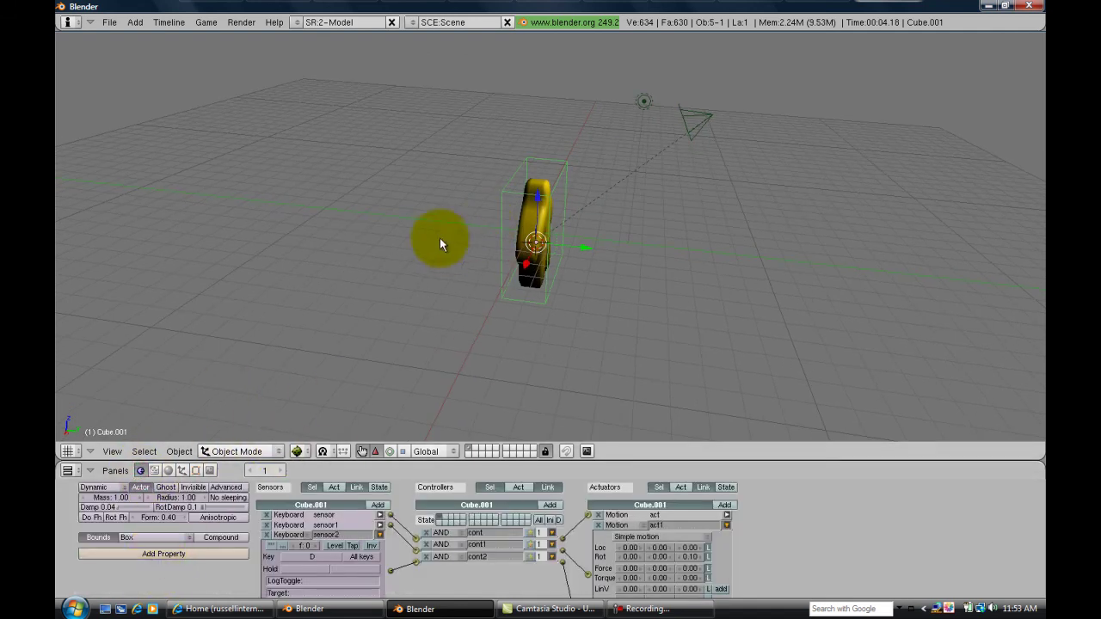
pyautogui.click(163, 553)
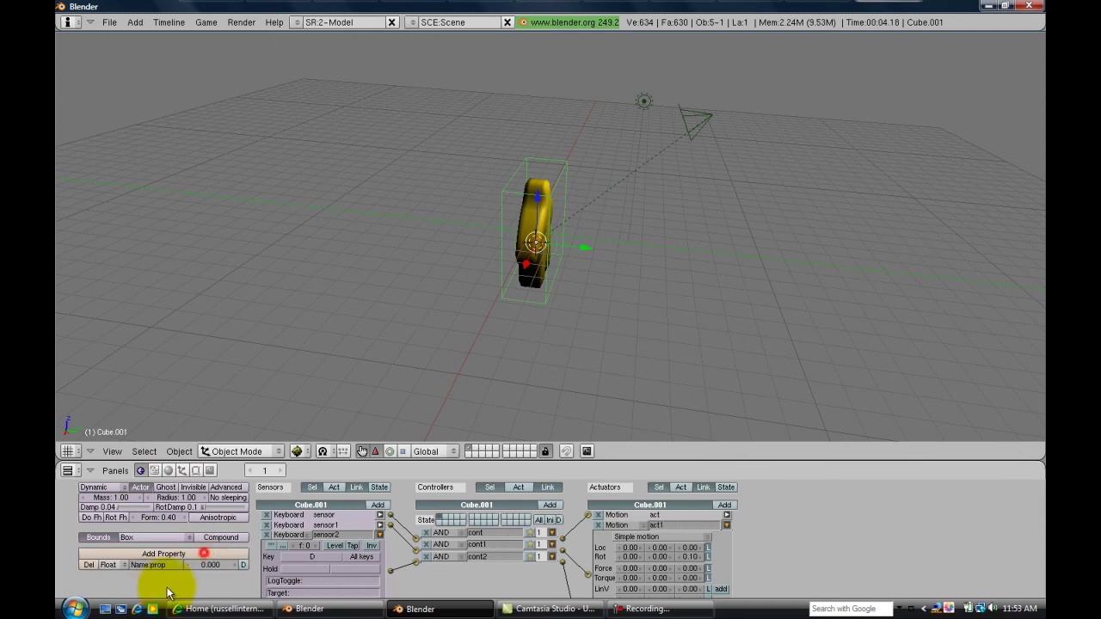
pyautogui.click(156, 564)
pyautogui.write('pl')
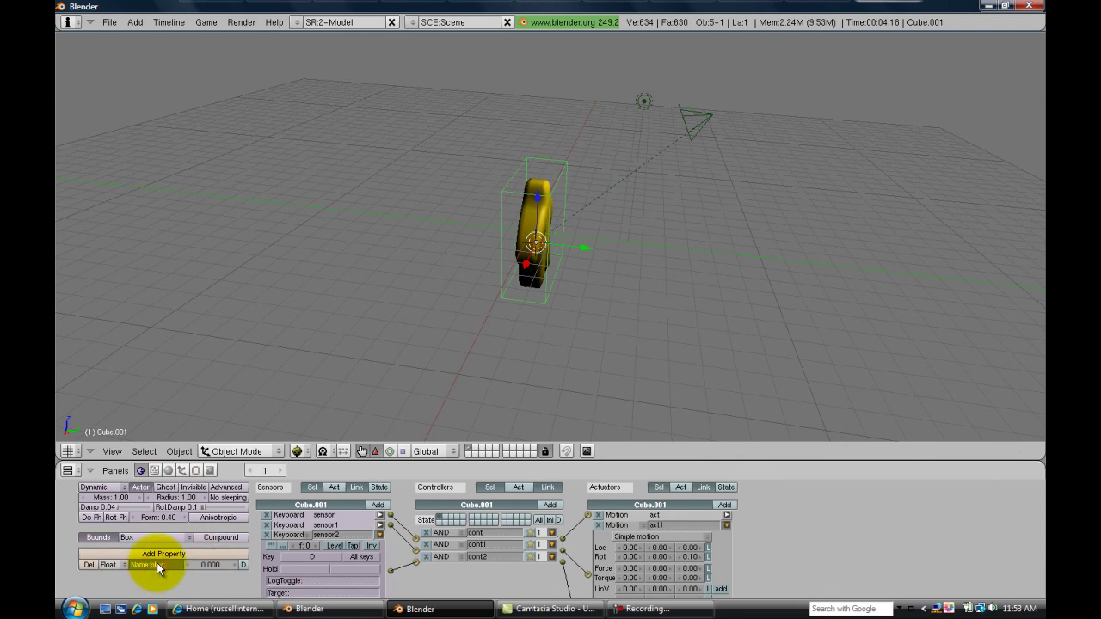
pyautogui.write('ayer')
pyautogui.press('Return')
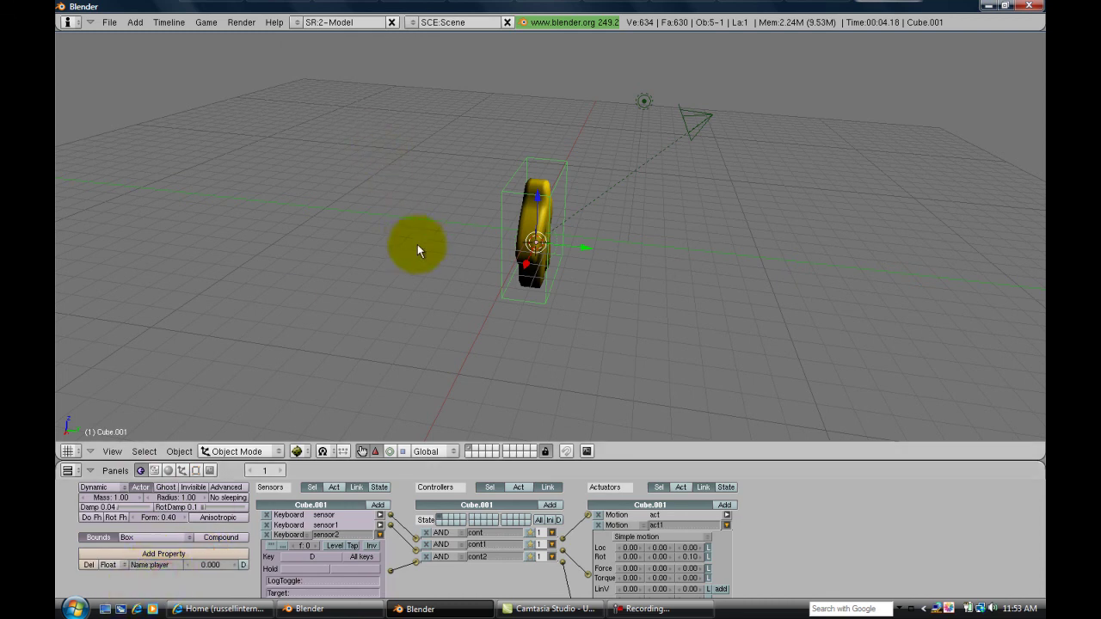
pyautogui.moveTo(413, 256); pyautogui.dragTo(425, 279, button='middle')
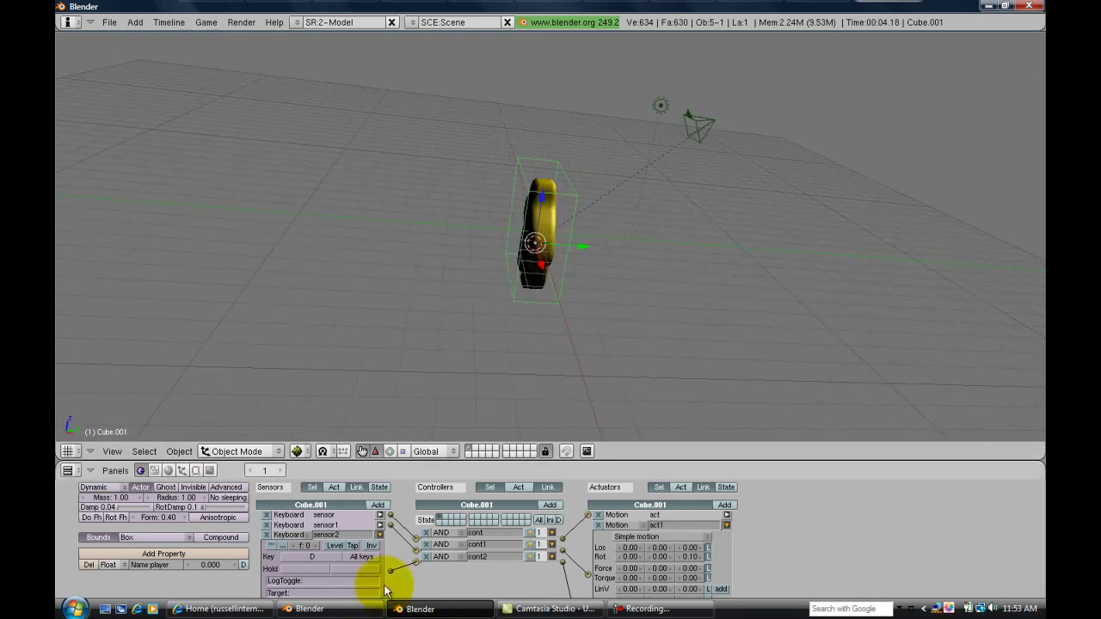
# Collapse Cube.001's sensor, cont1 controller, and act1 and act2 actuator panels
pyautogui.click(379, 534)
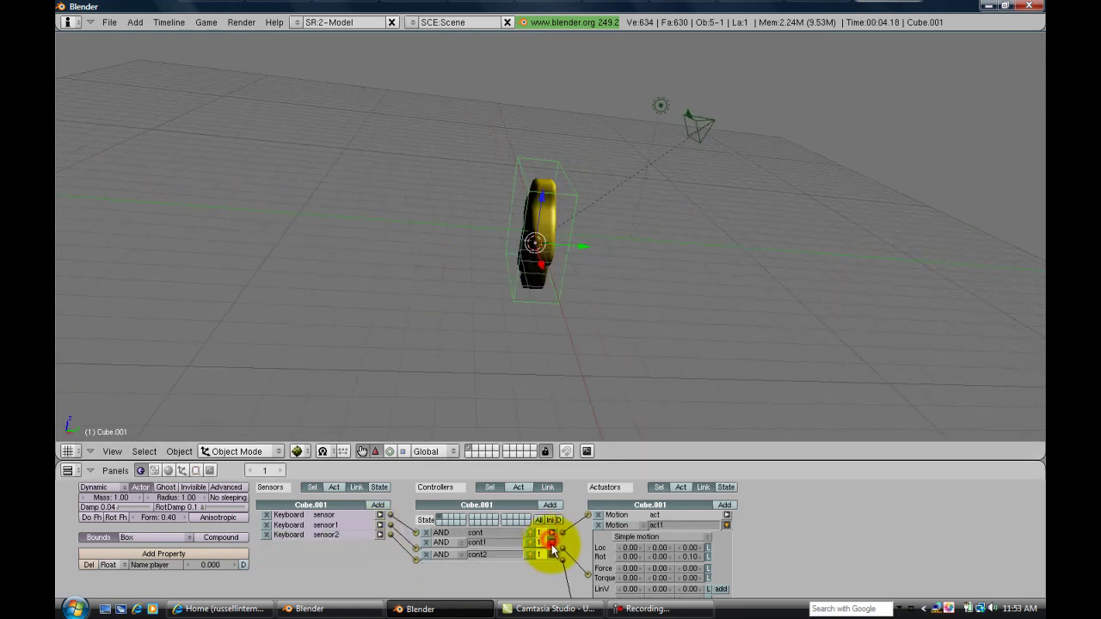
pyautogui.click(552, 544)
pyautogui.click(726, 524)
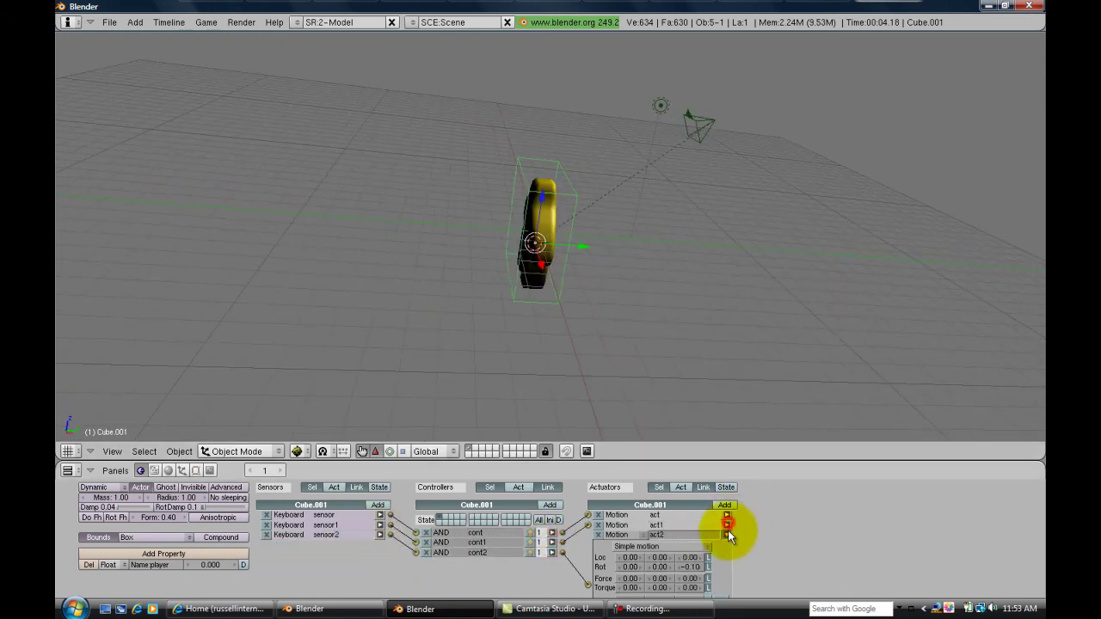
pyautogui.click(726, 534)
pyautogui.press('a')
pyautogui.moveTo(499, 273); pyautogui.dragTo(495, 205, button='middle')
# Deselect everything and save the scene via File > Save As under the name player1bge
pyautogui.press('a')
pyautogui.click(109, 22)
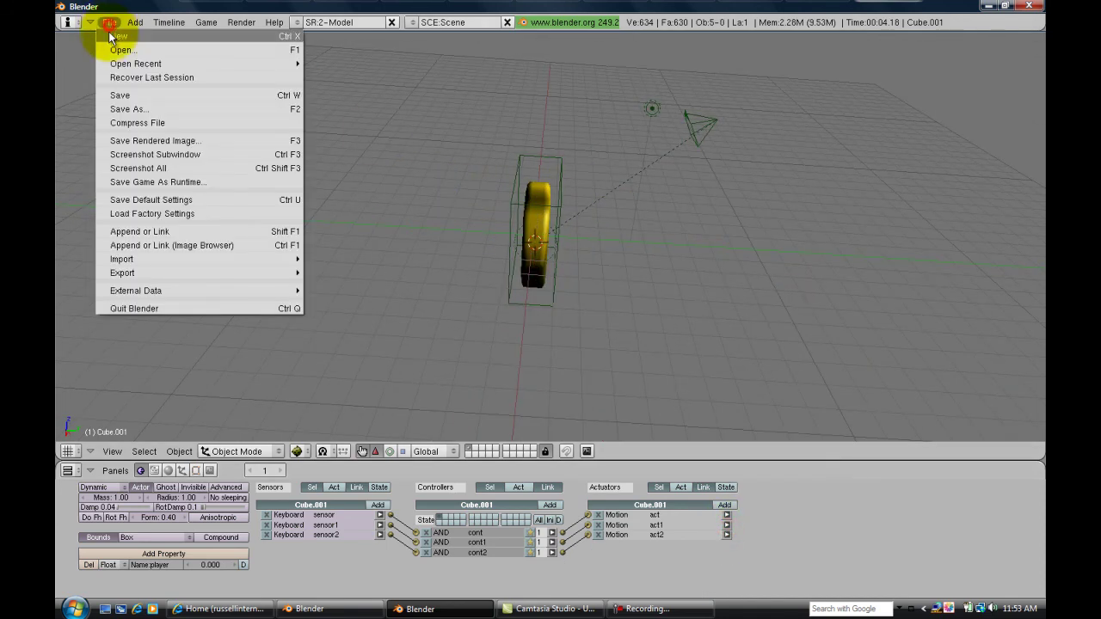
pyautogui.click(125, 110)
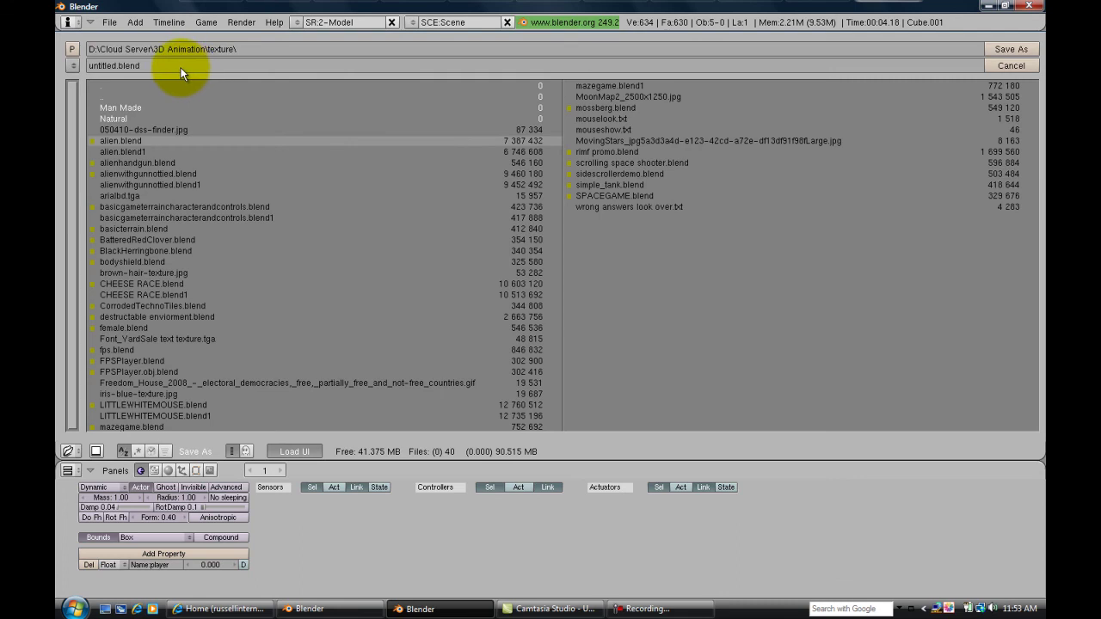
pyautogui.write('player')
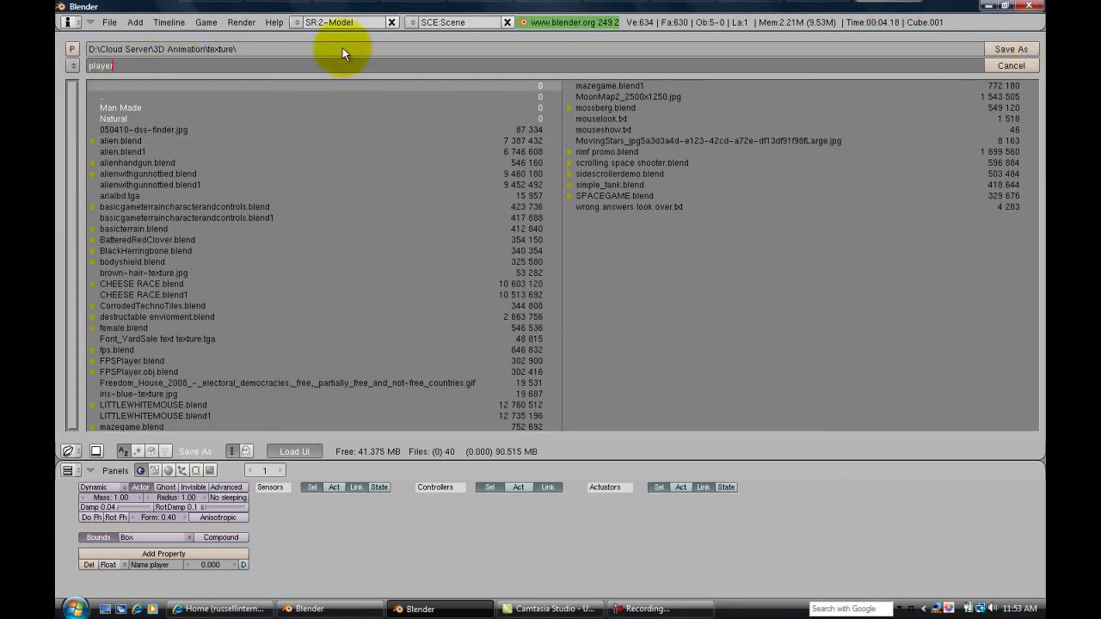
pyautogui.write('1bge')
pyautogui.click(1010, 47)
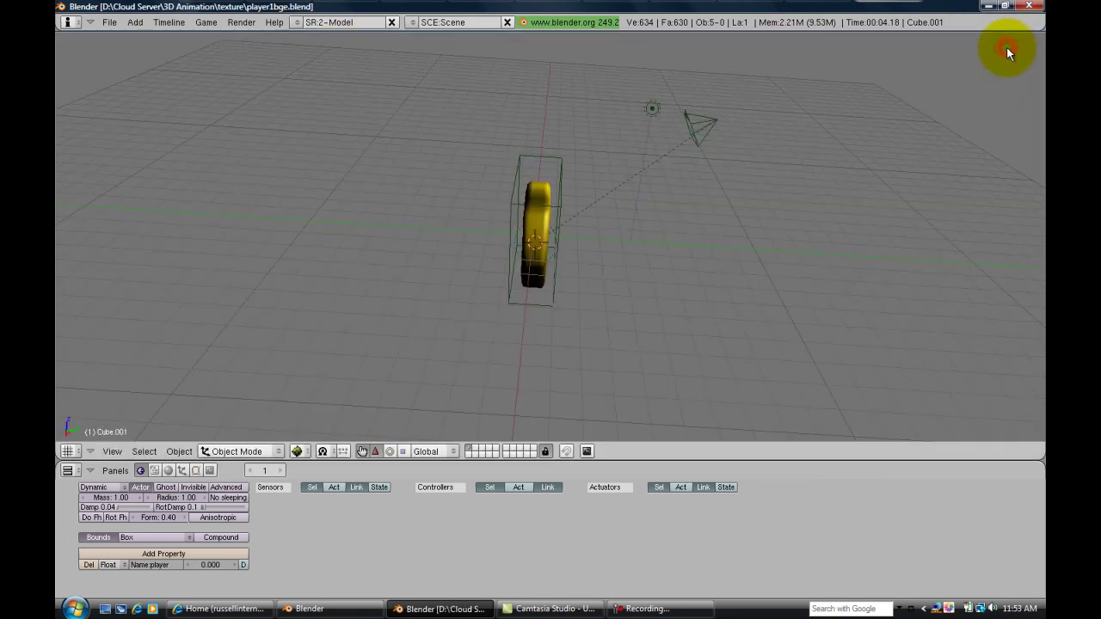
pyautogui.moveTo(592, 238); pyautogui.dragTo(444, 231, button='middle')
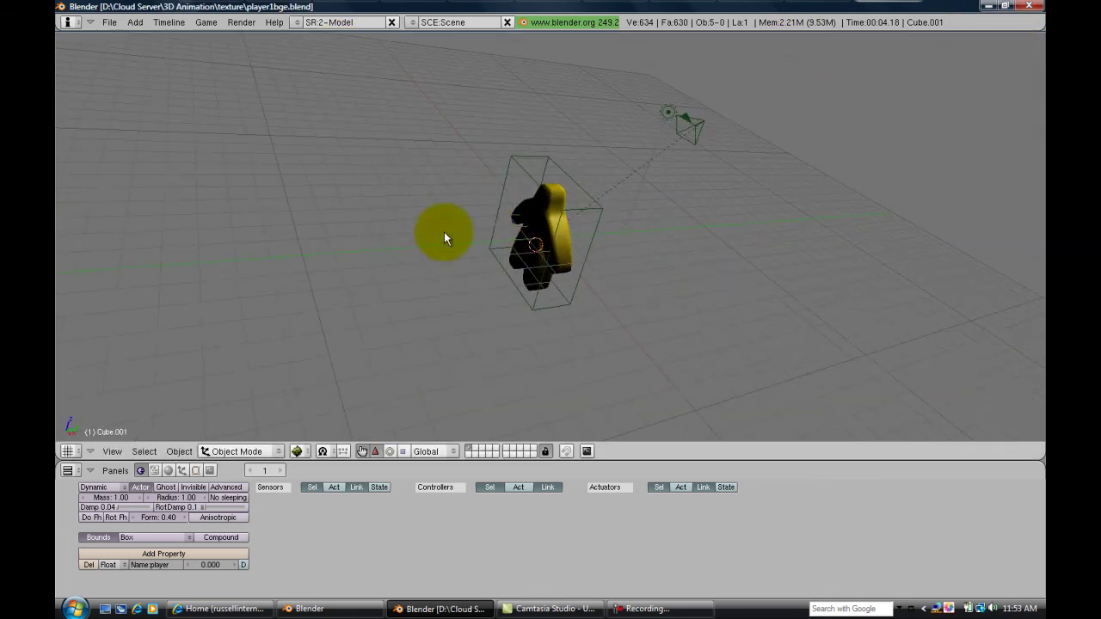